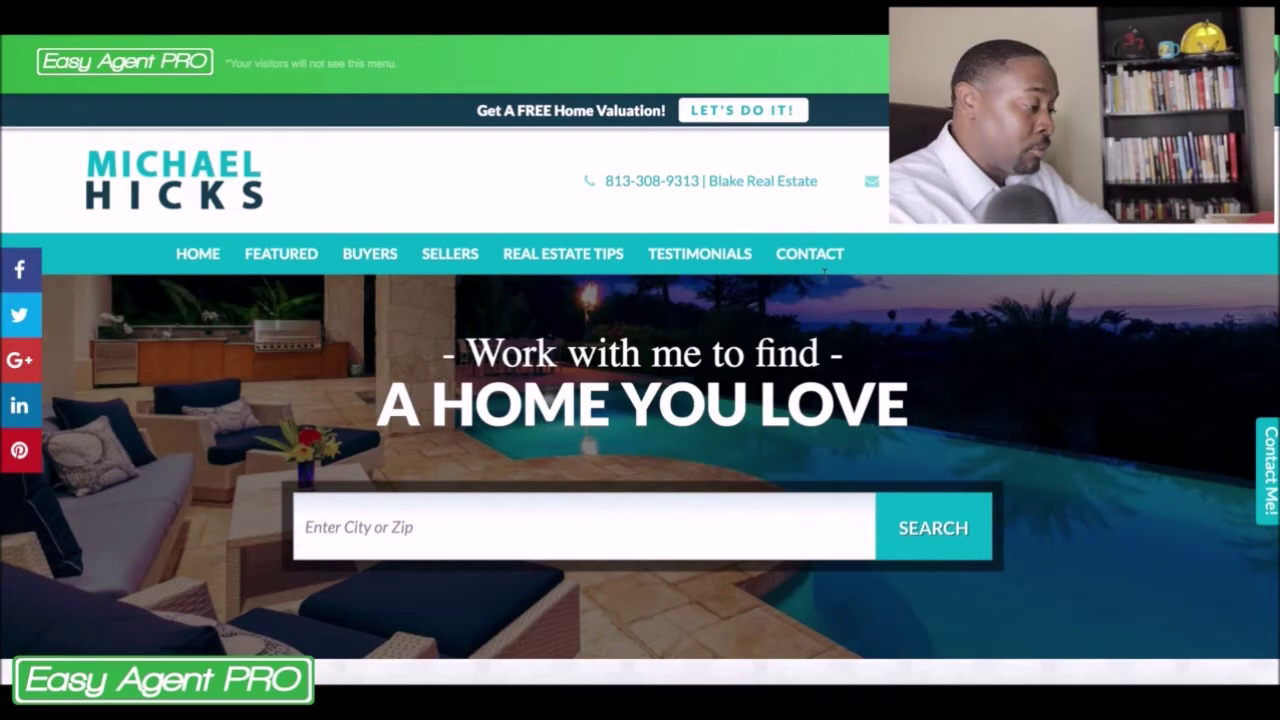
- Open the REAL ESTATE TIPS blog and the 'How to survive – and win – during the spring homebuying season' post
scroll(824, 272, down, 1)
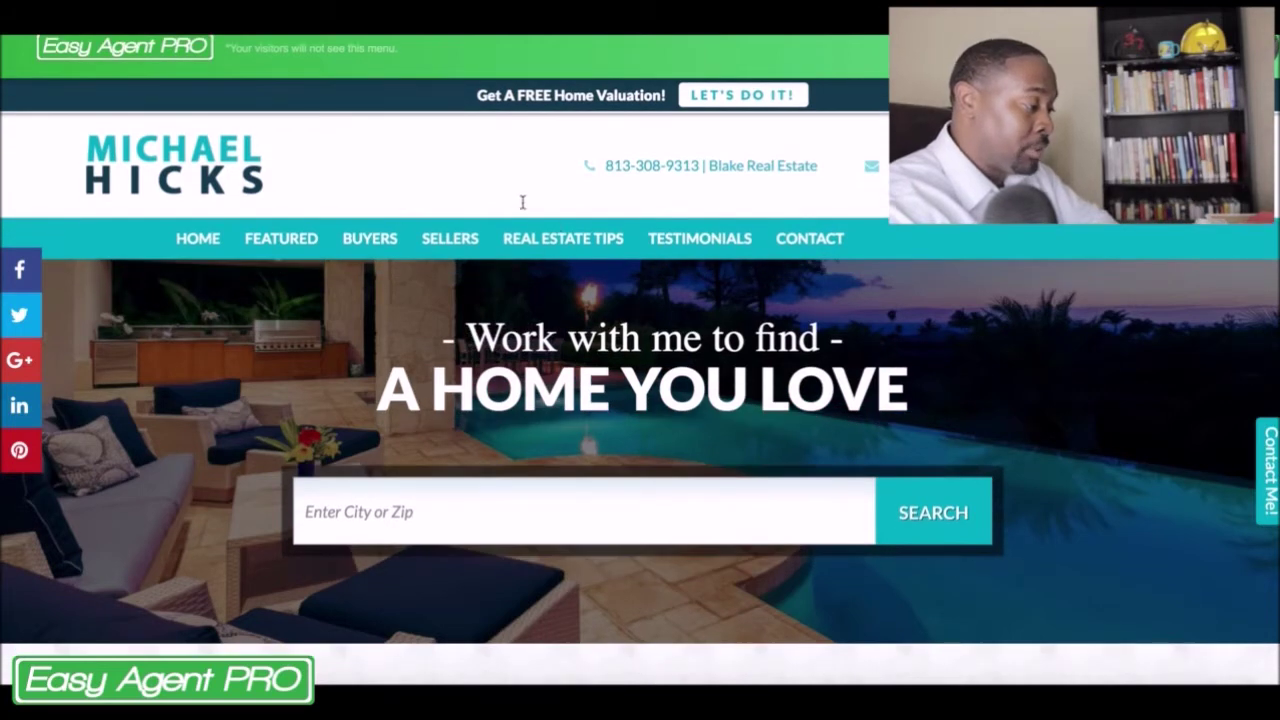
click(548, 248)
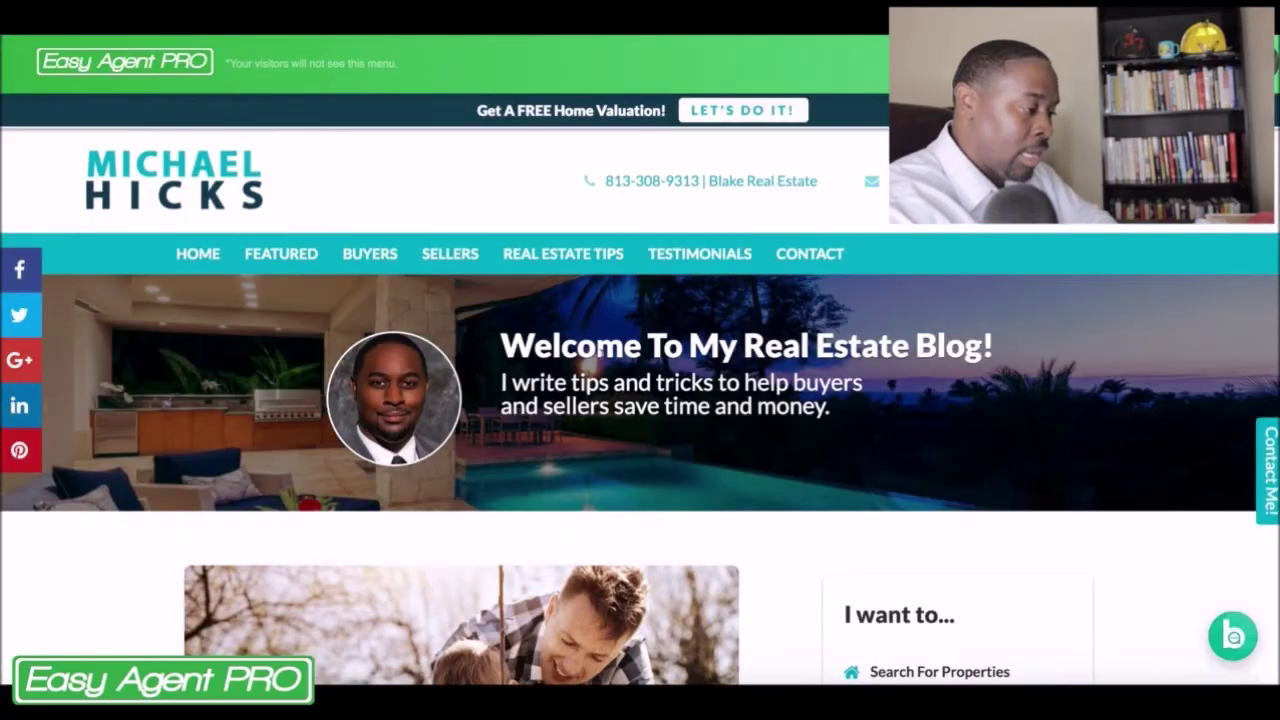
scroll(801, 435, down, 6)
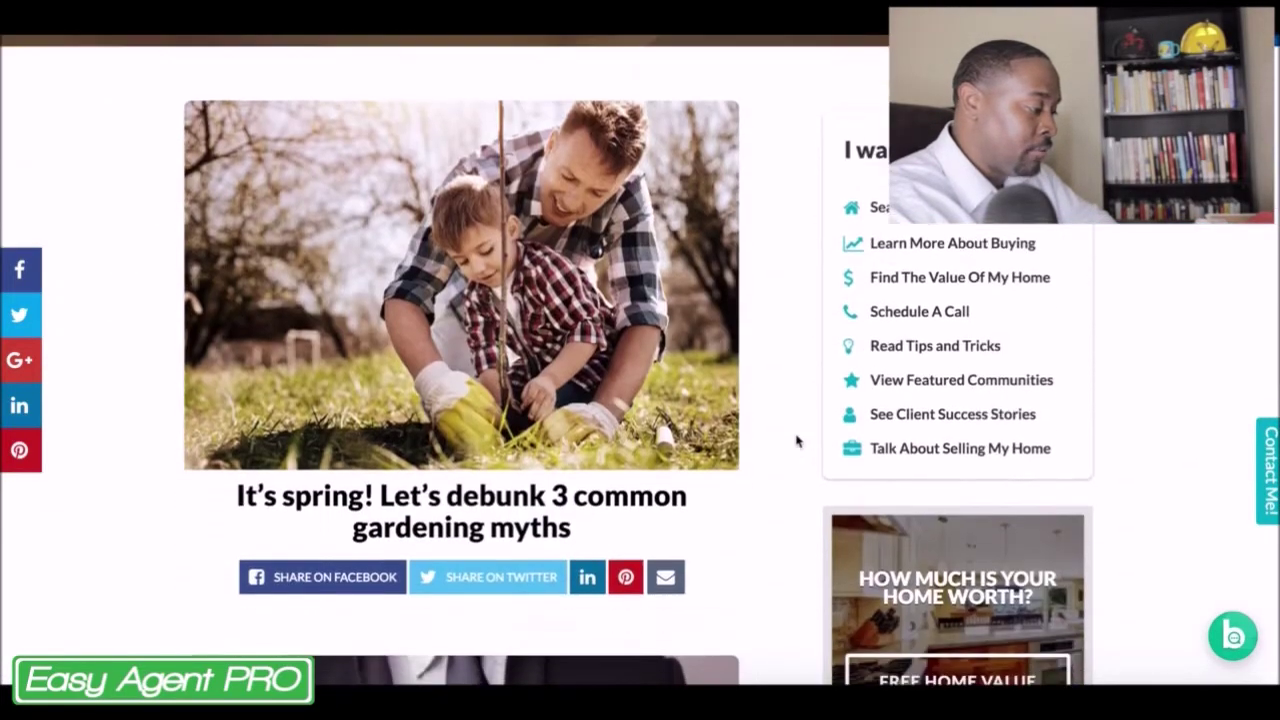
scroll(797, 440, down, 15)
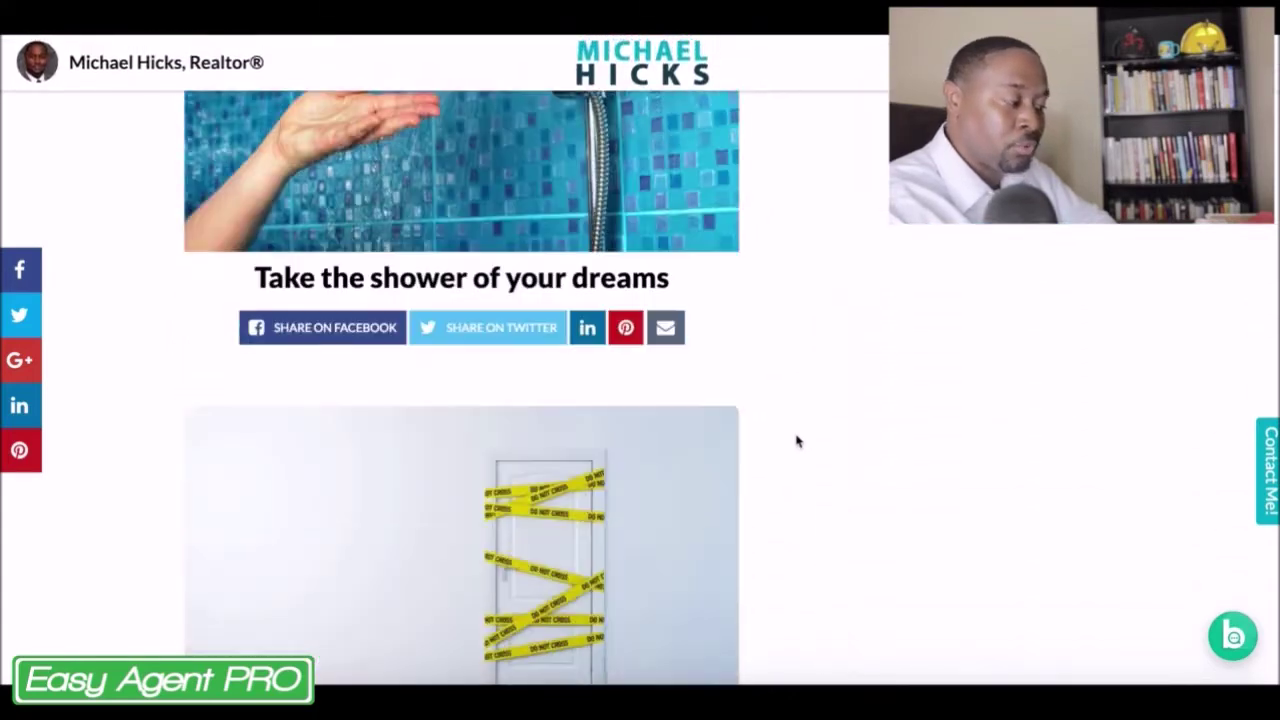
scroll(797, 440, down, 20)
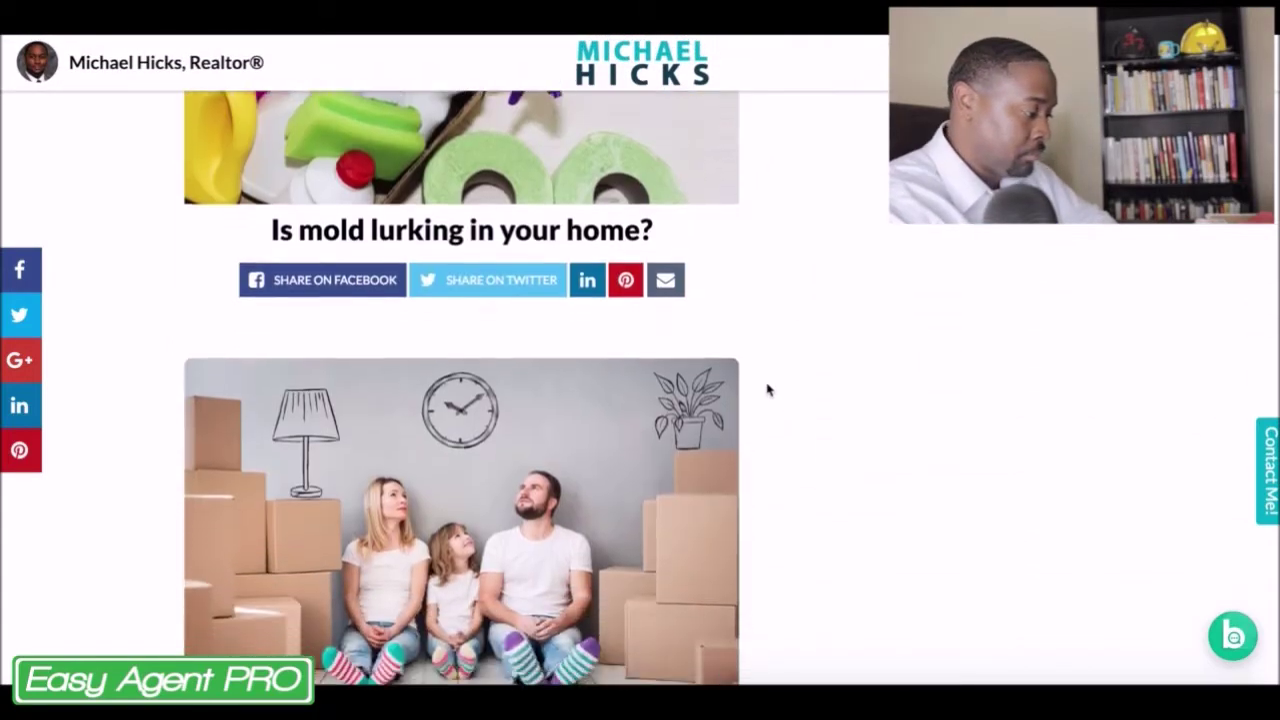
scroll(766, 386, down, 1)
scroll(766, 386, up, 1)
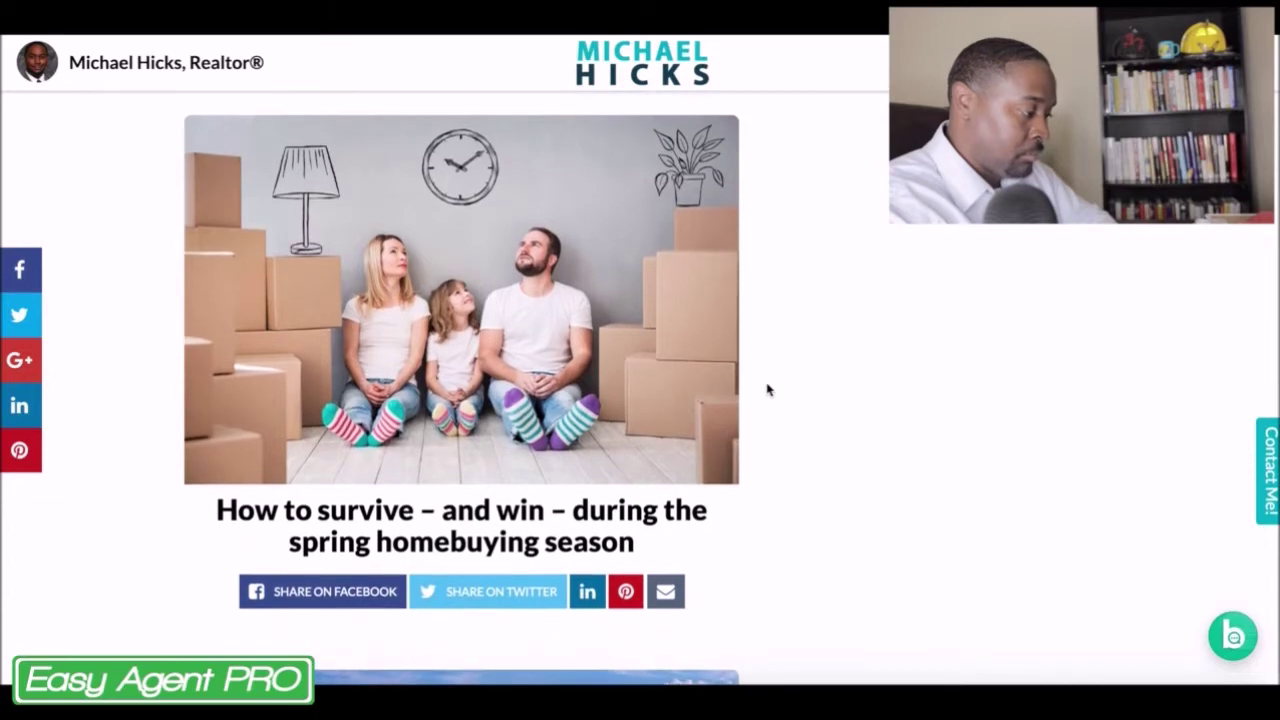
click(540, 554)
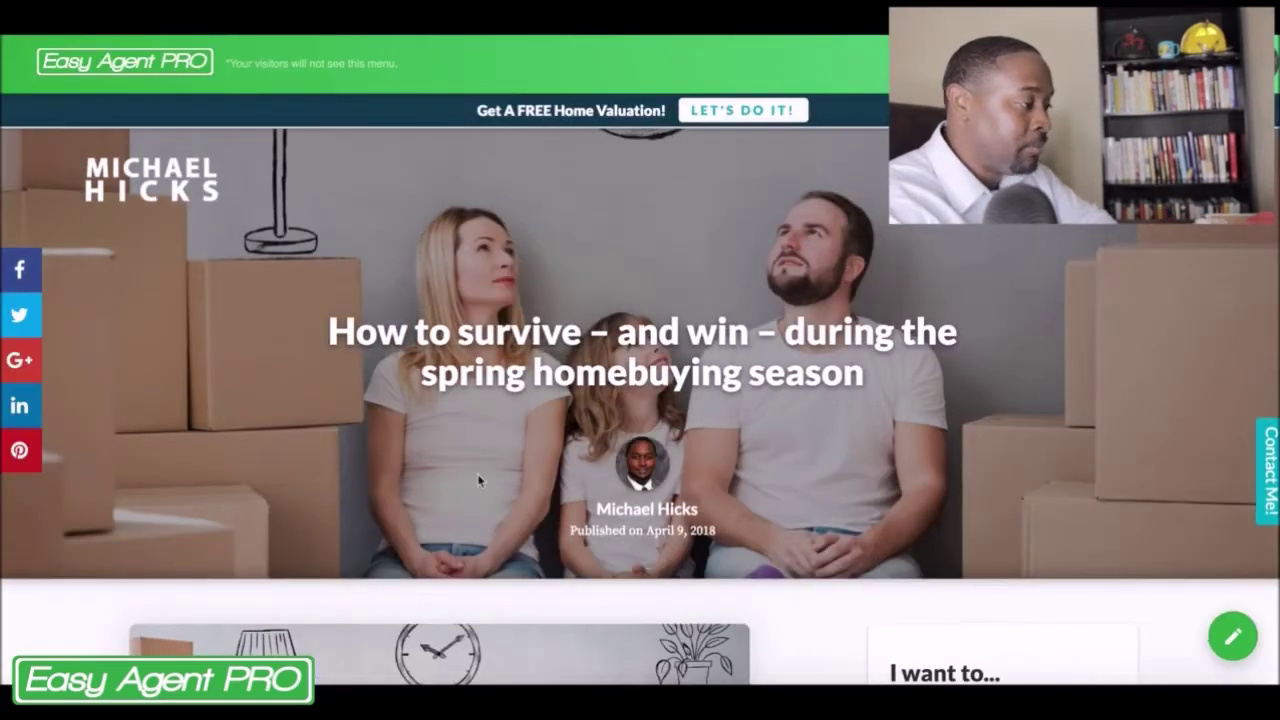
mouse_move(775, 54)
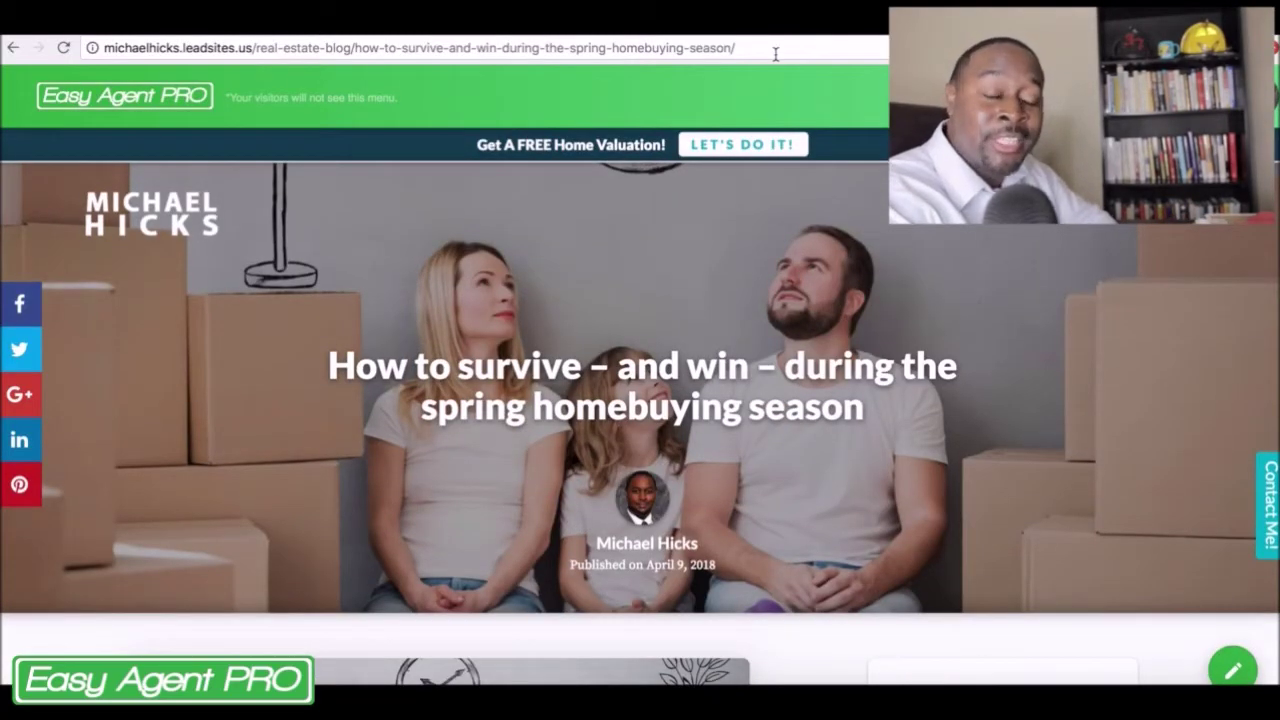
- Append #email to the article's address and load the email-capture version
click(776, 56)
key(Escape)
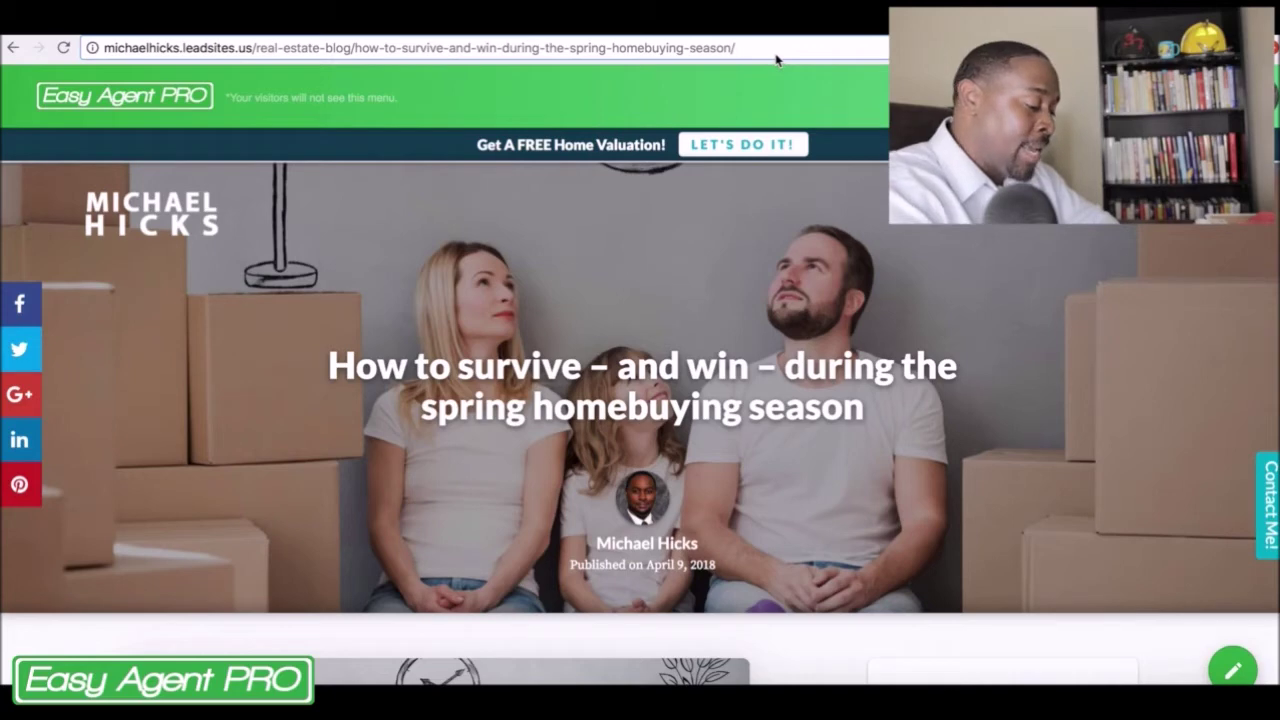
text(#)
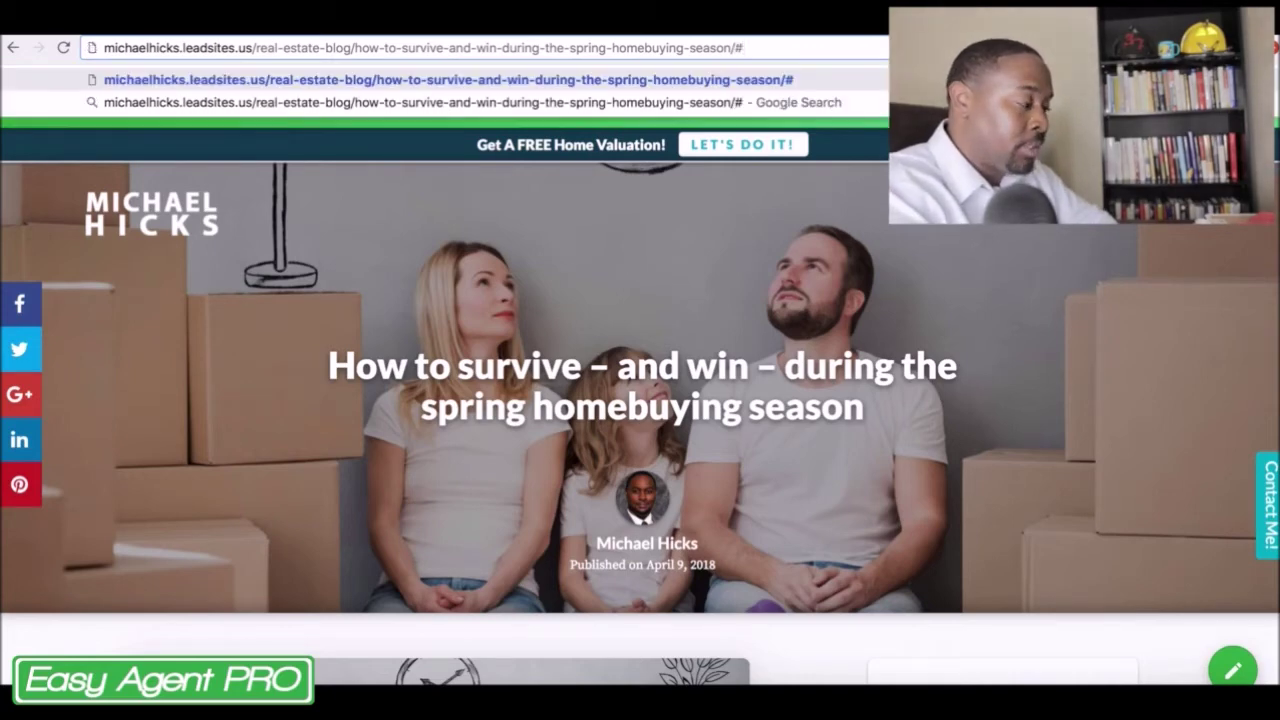
text(email)
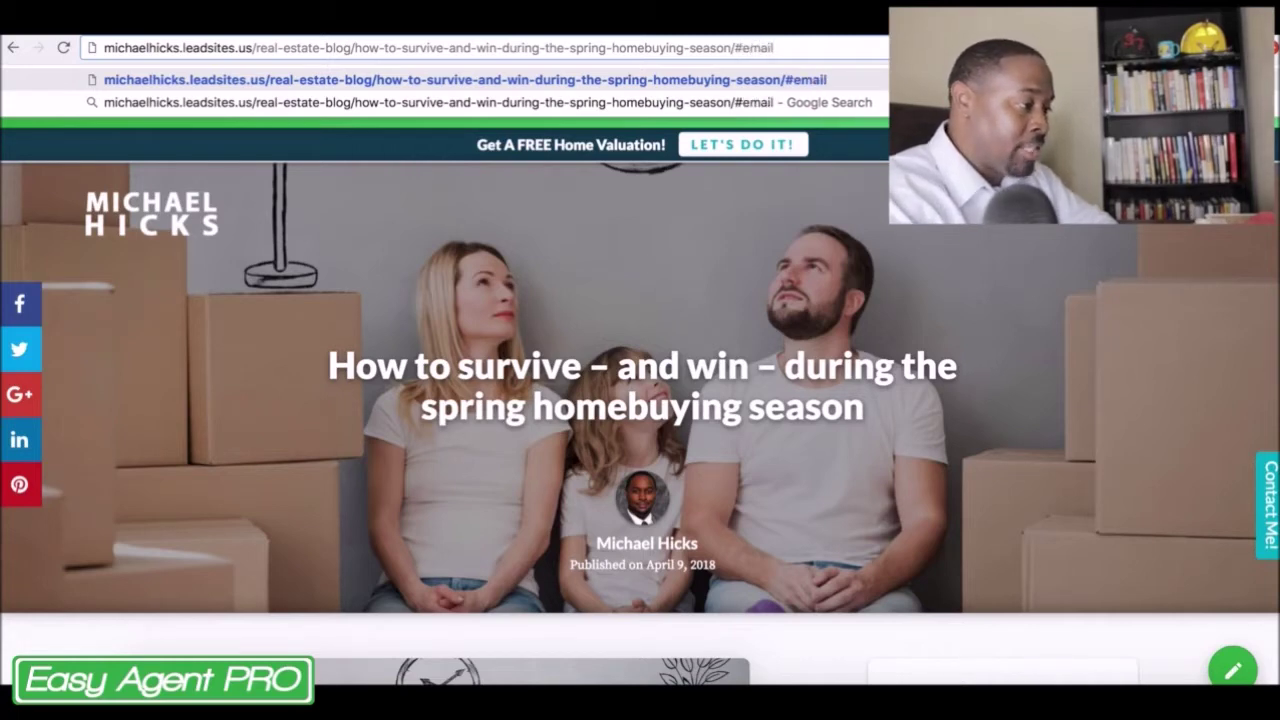
key(Return)
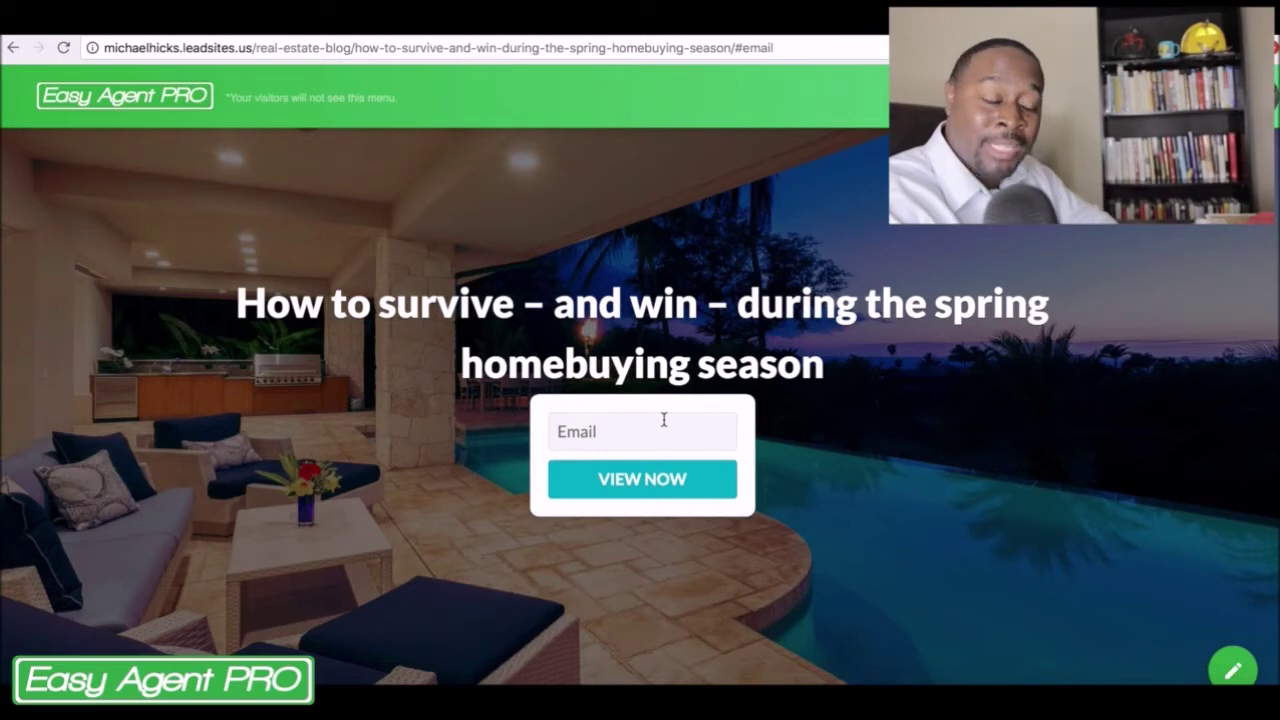
- Change the address ending to #lock and reload to show the full contact-form overlay
double_click(781, 48)
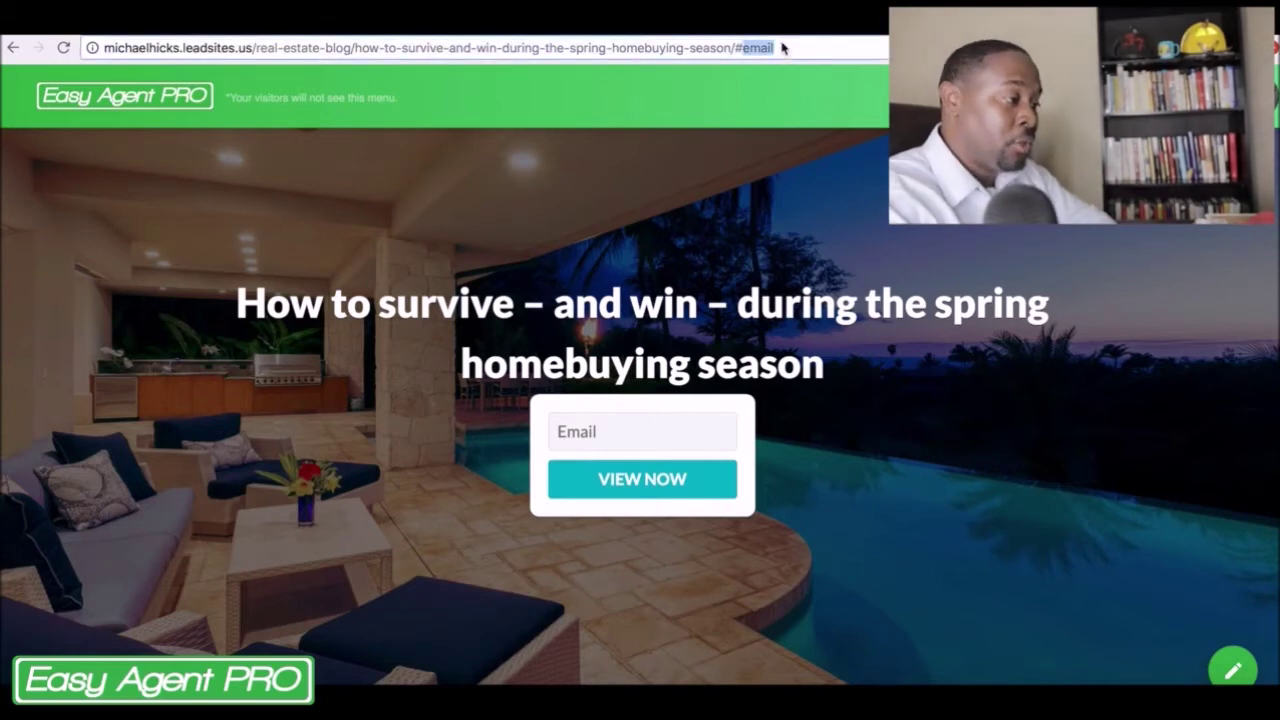
text(lock)
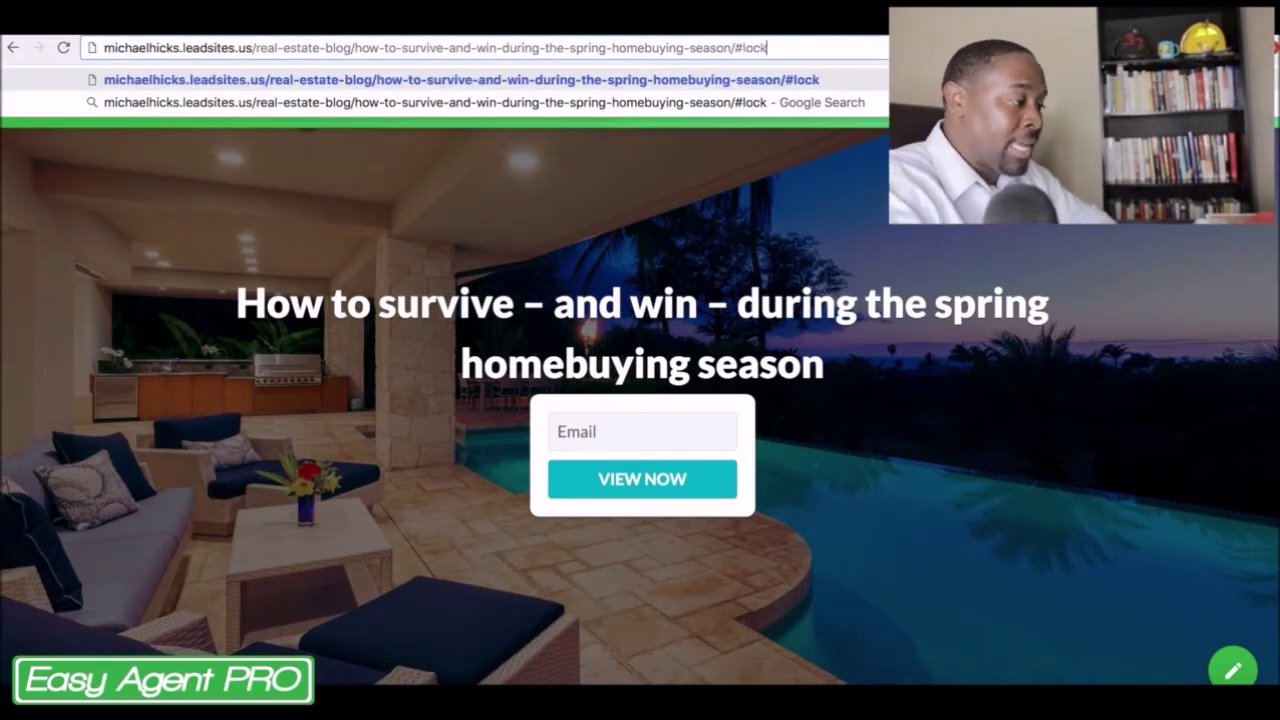
key(Return)
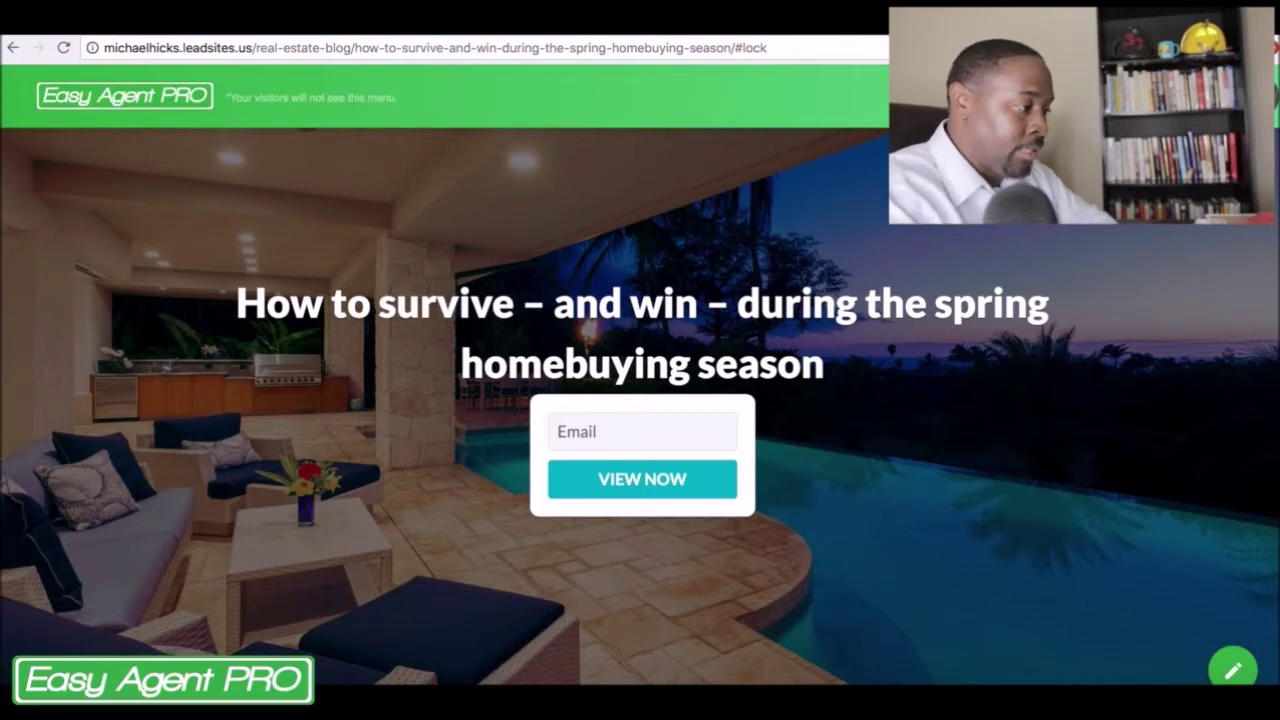
click(63, 47)
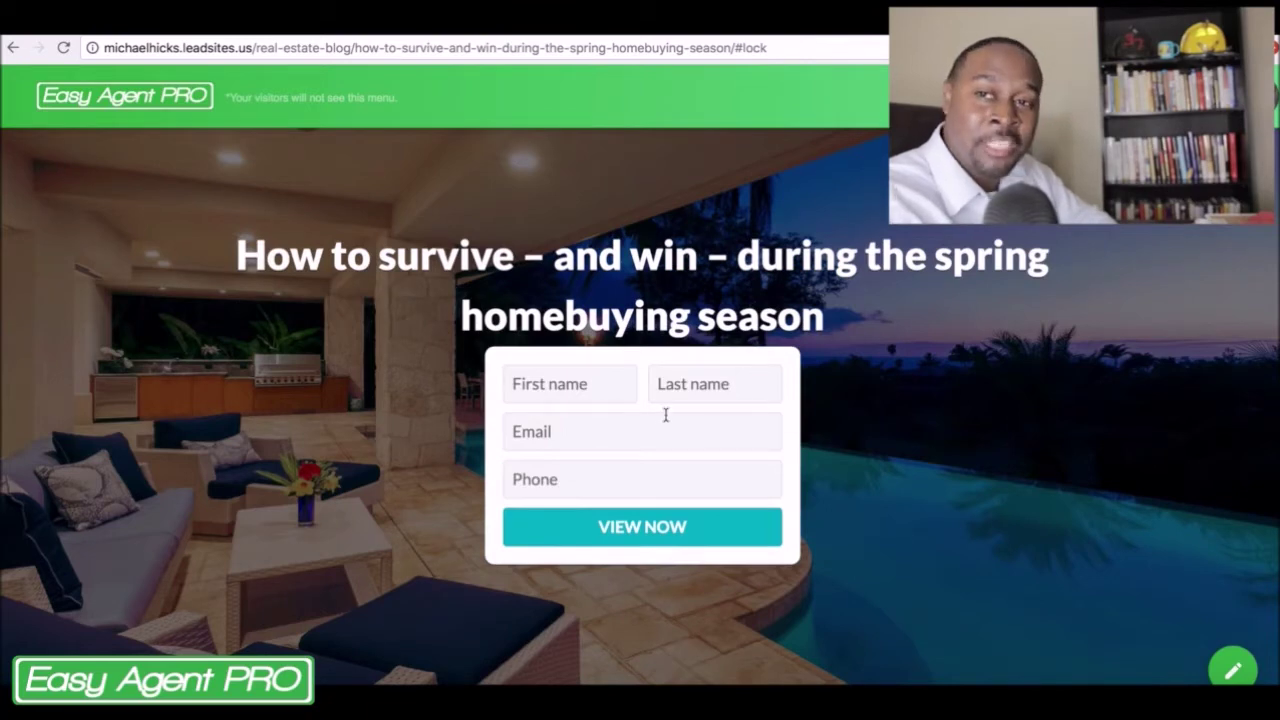
- Switch the address ending back to #email and load the email-only form
double_click(757, 48)
text(email)
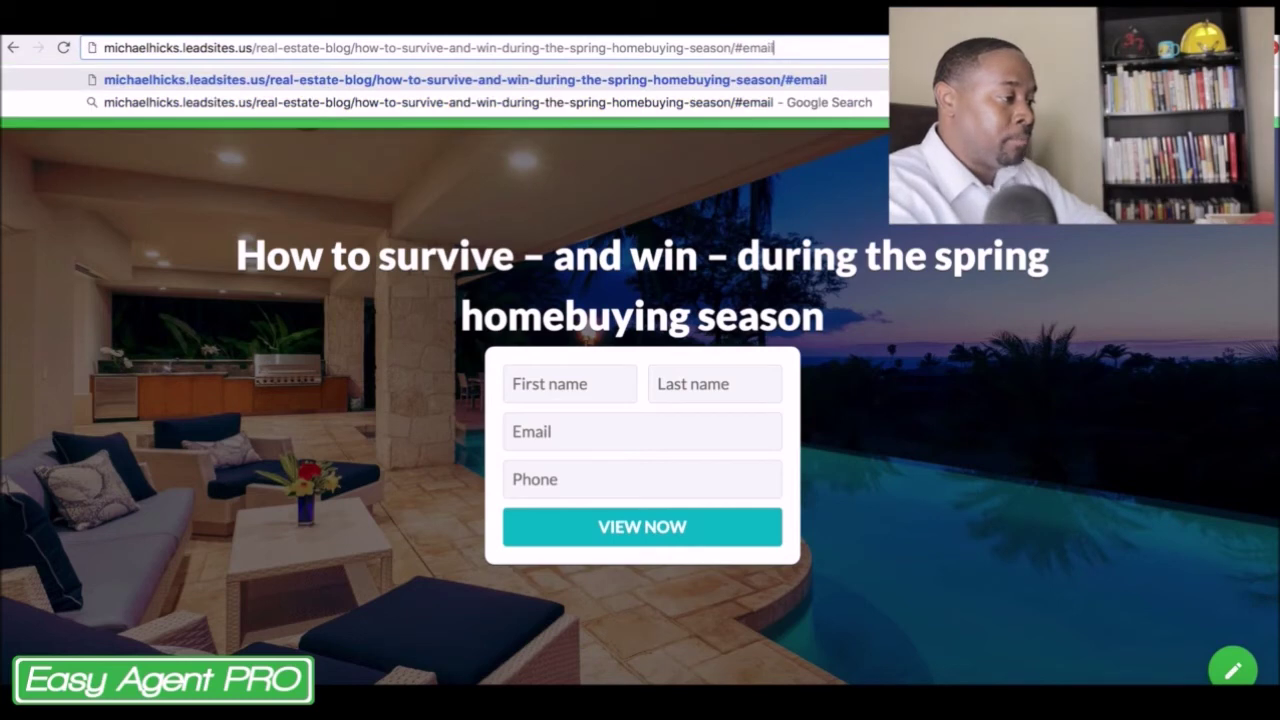
key(Return)
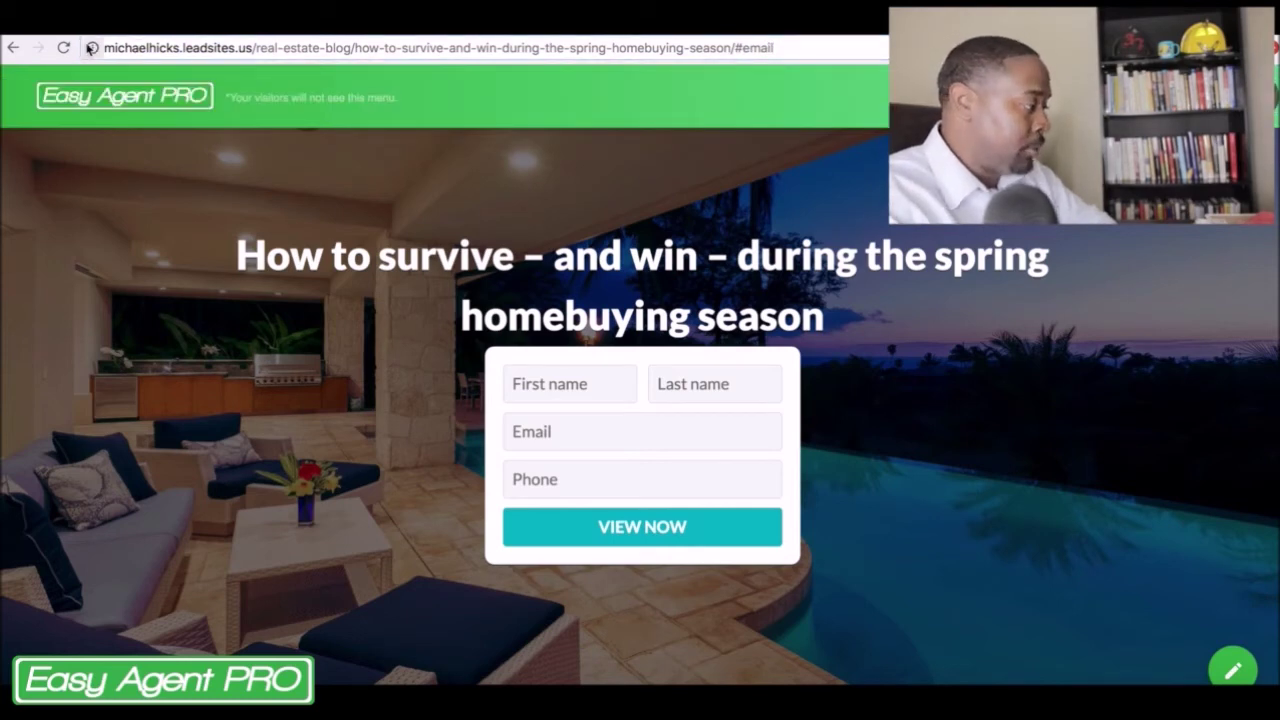
click(790, 48)
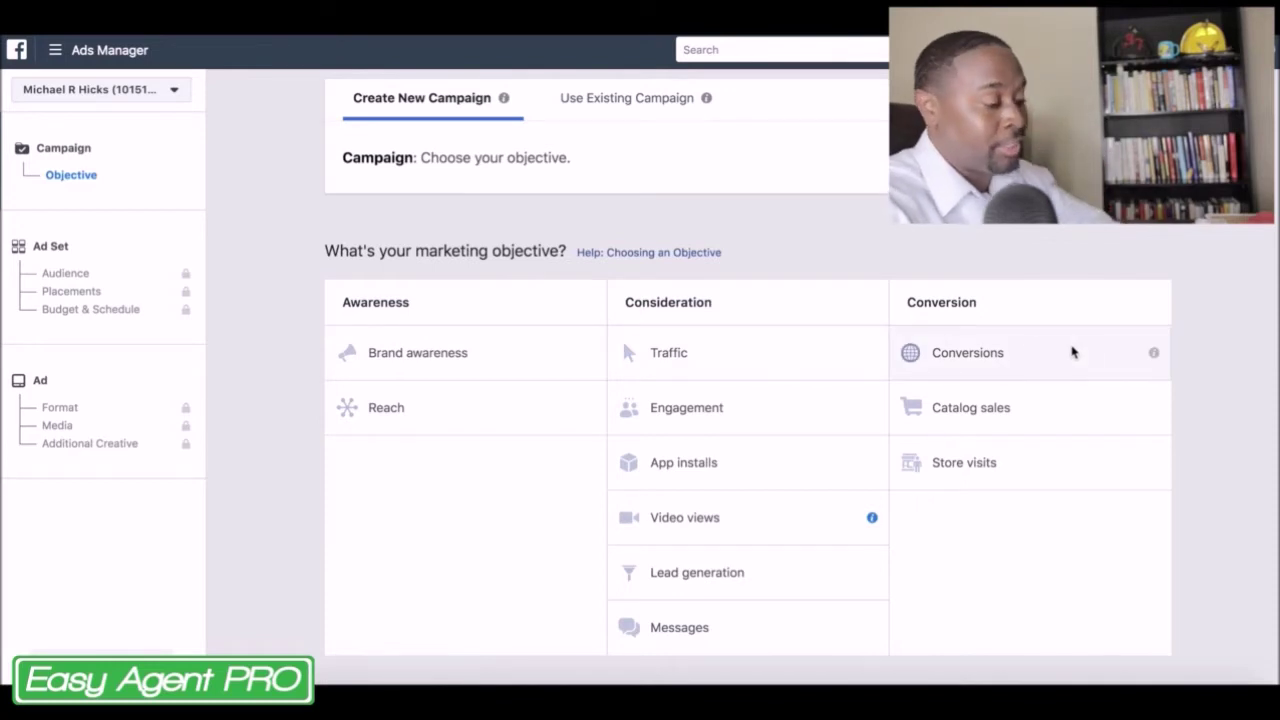
- Pick the Traffic objective, rename the campaign to buyersspring and continue to the ad set
click(677, 356)
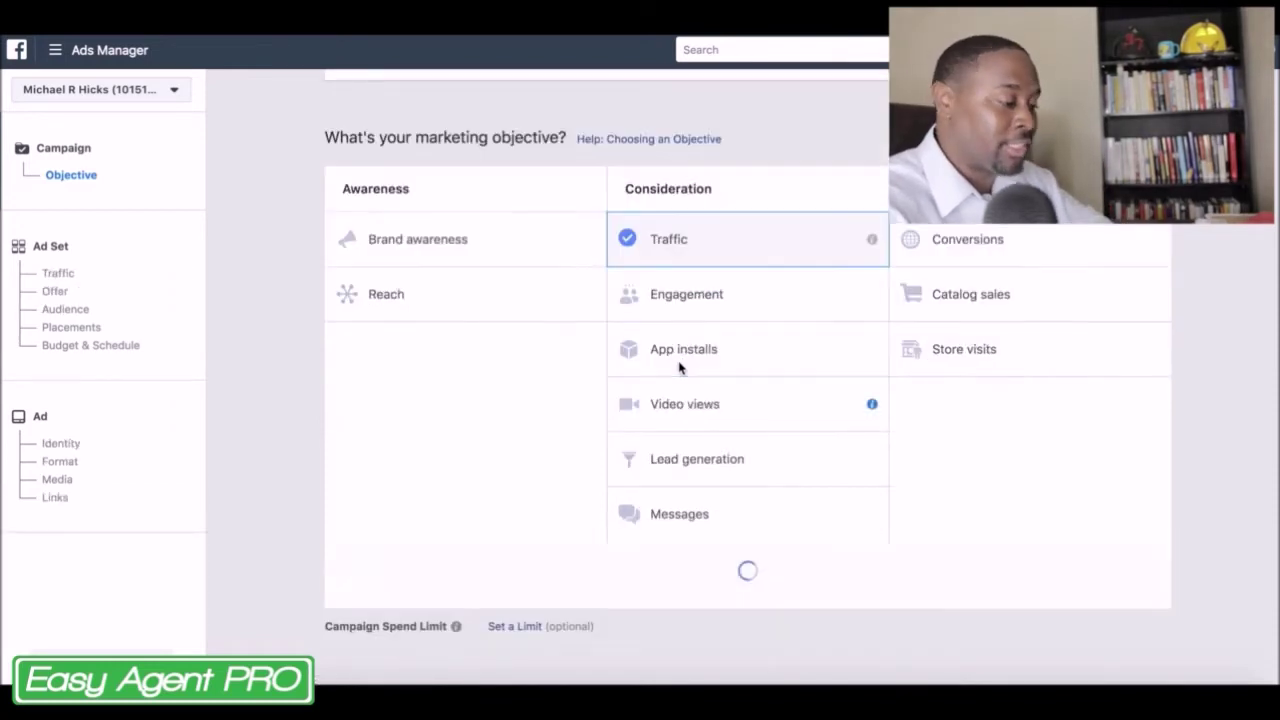
scroll(965, 460, down, 4)
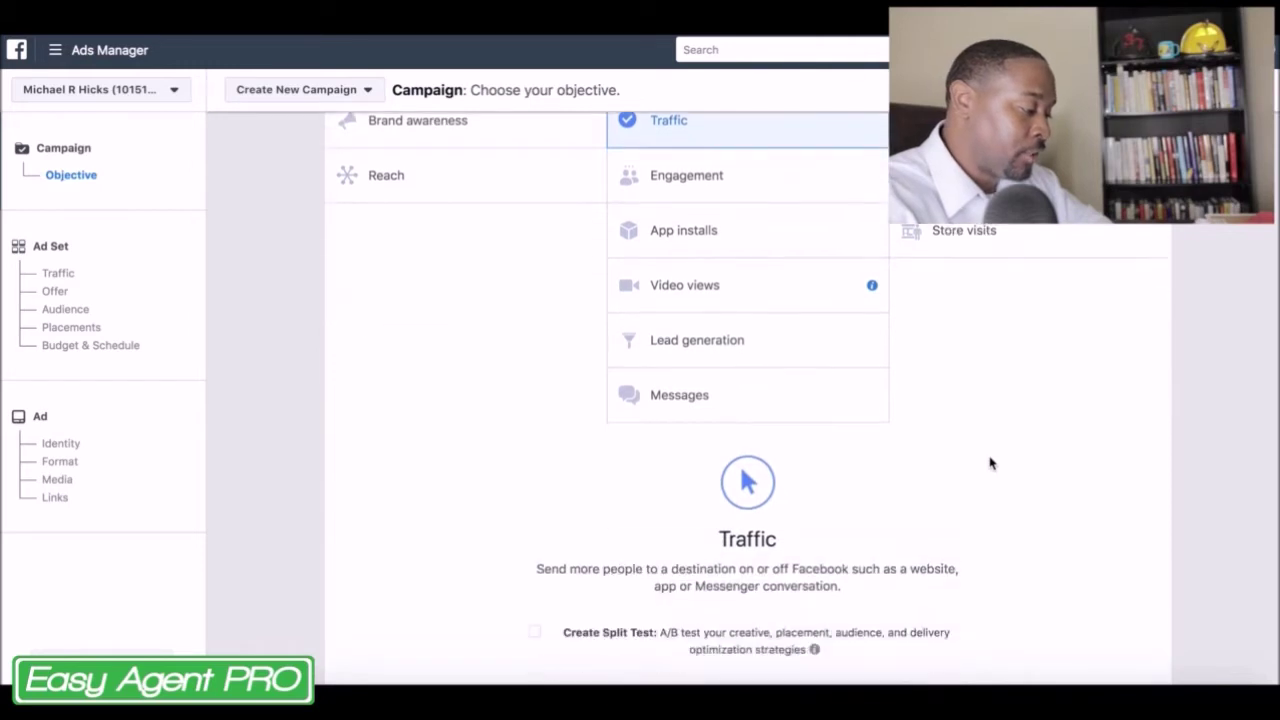
double_click(733, 495)
key(BackSpace)
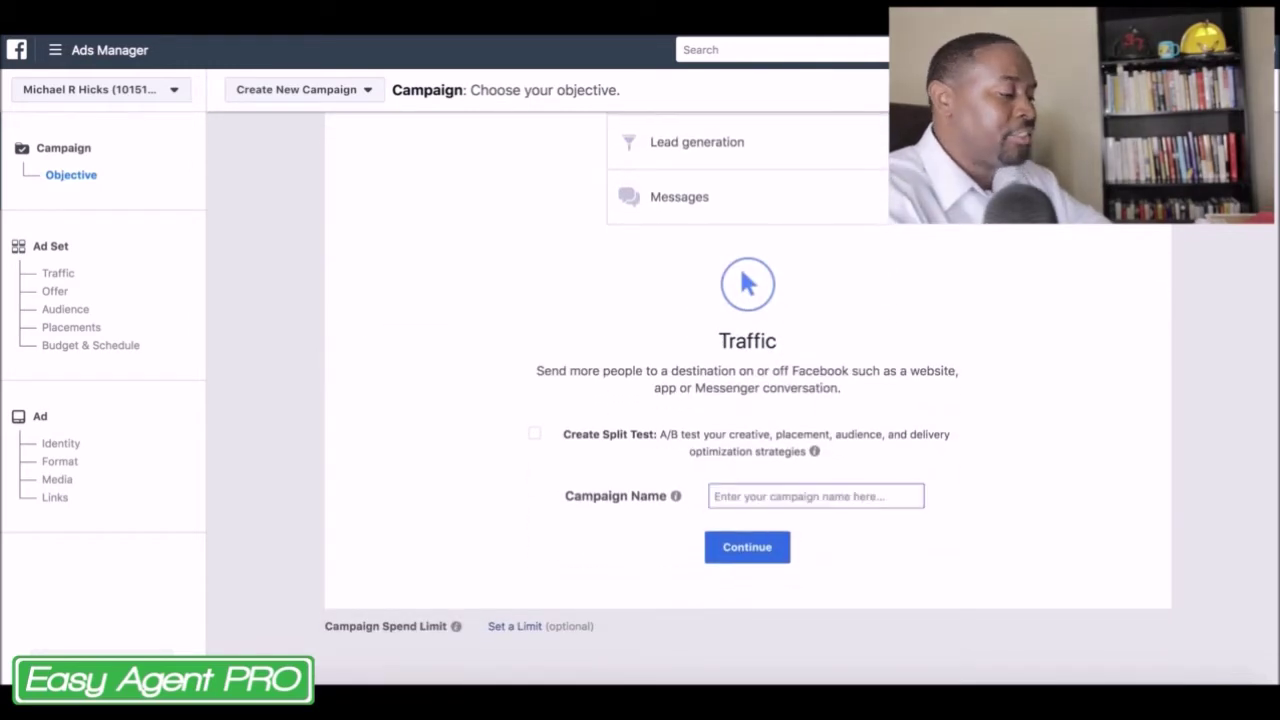
text(buyersspring)
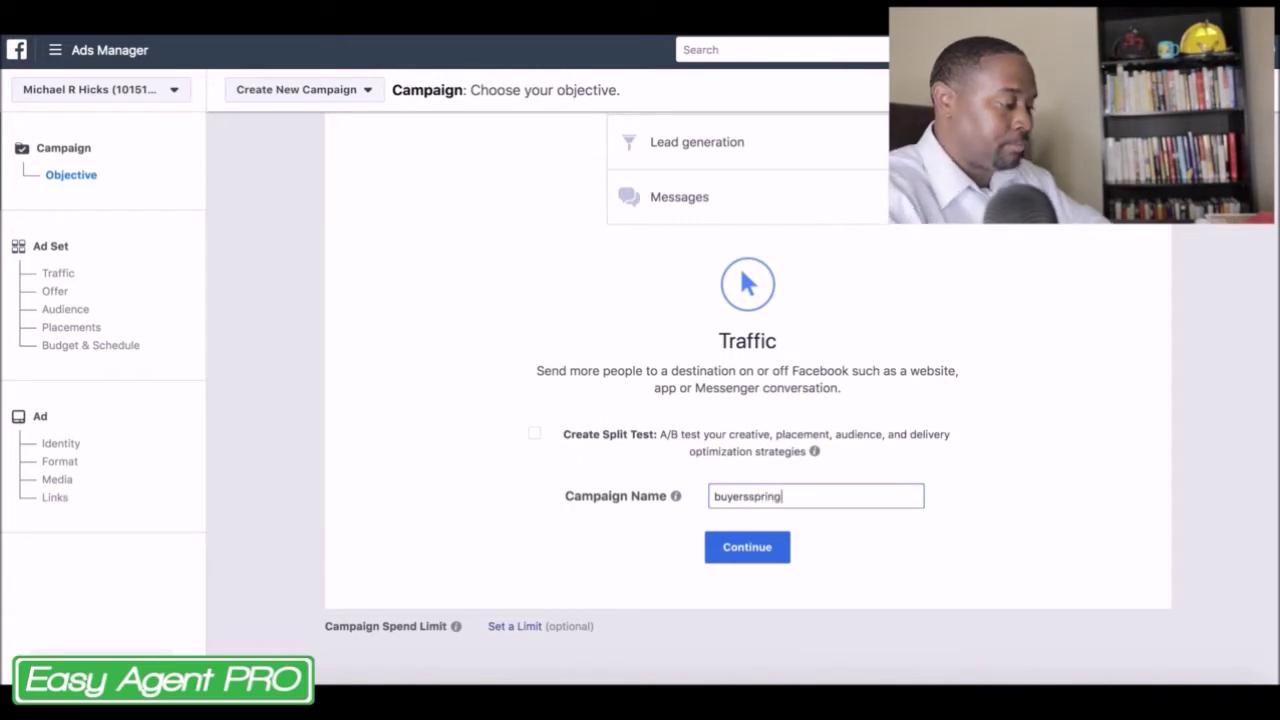
click(763, 558)
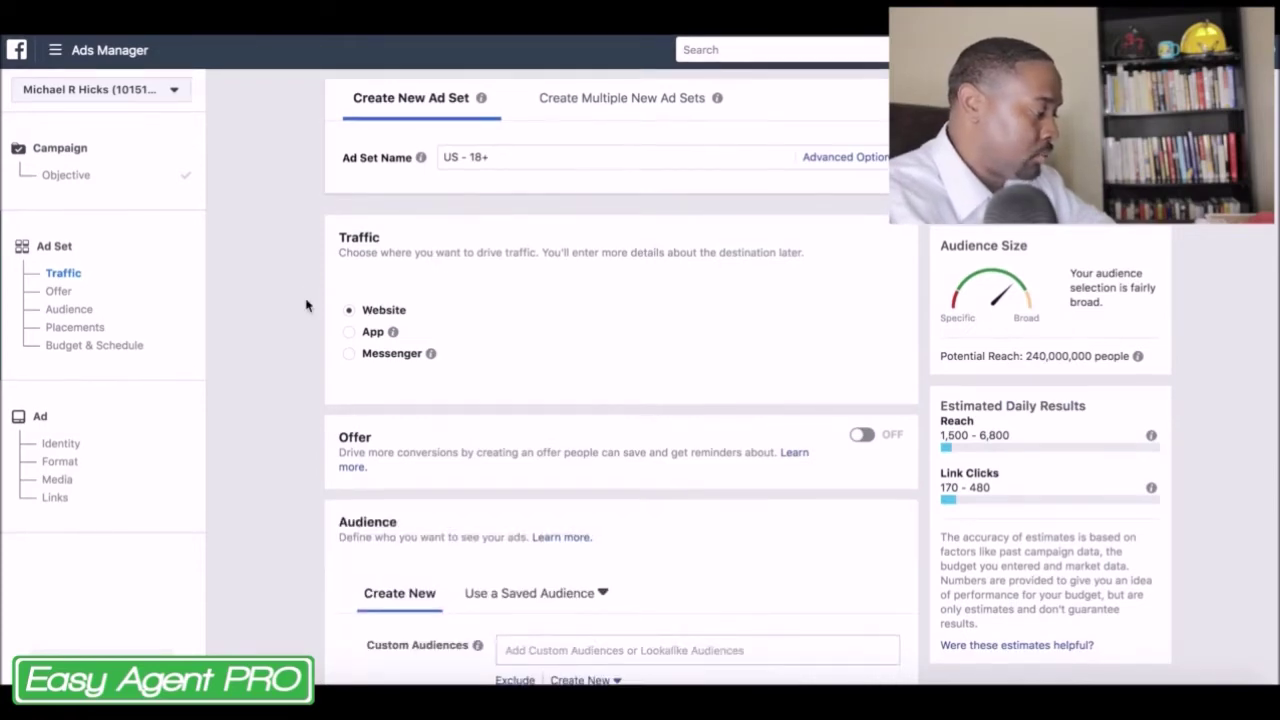
- Open the ad set's Locations targeting map and dismiss its hint
scroll(307, 305, down, 3)
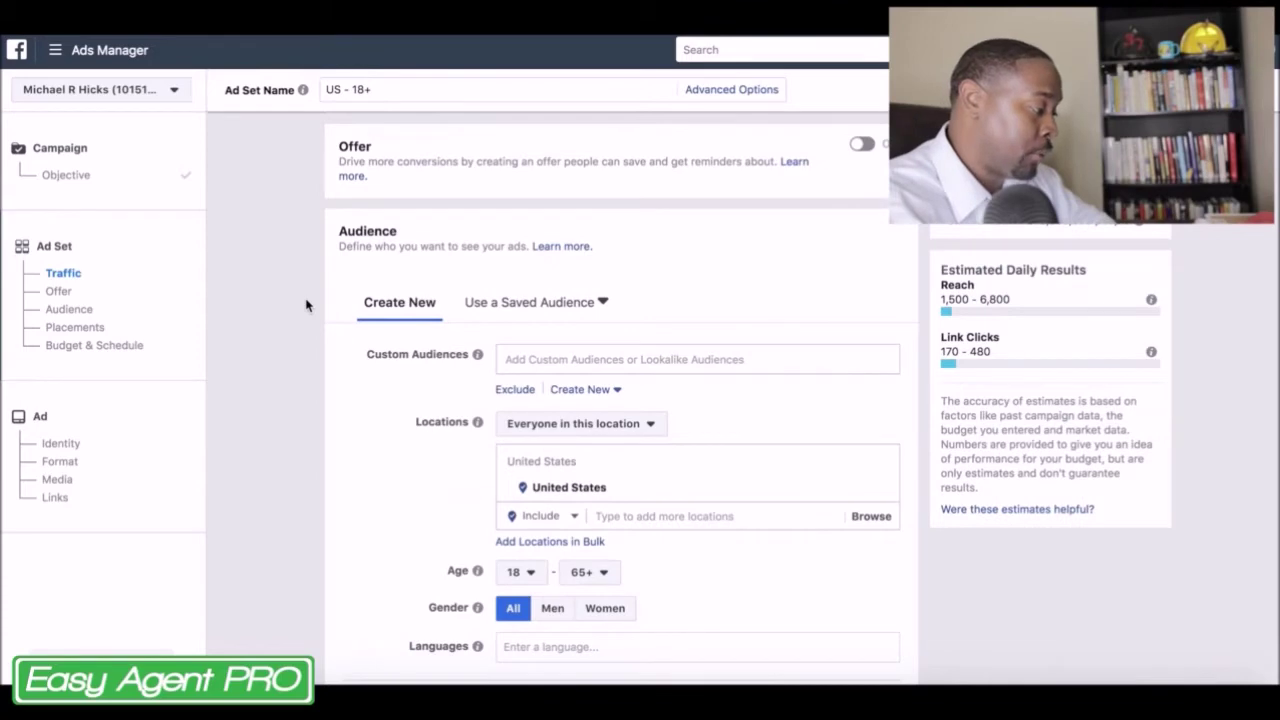
scroll(307, 305, down, 4)
scroll(307, 305, up, 3)
scroll(307, 305, down, 1)
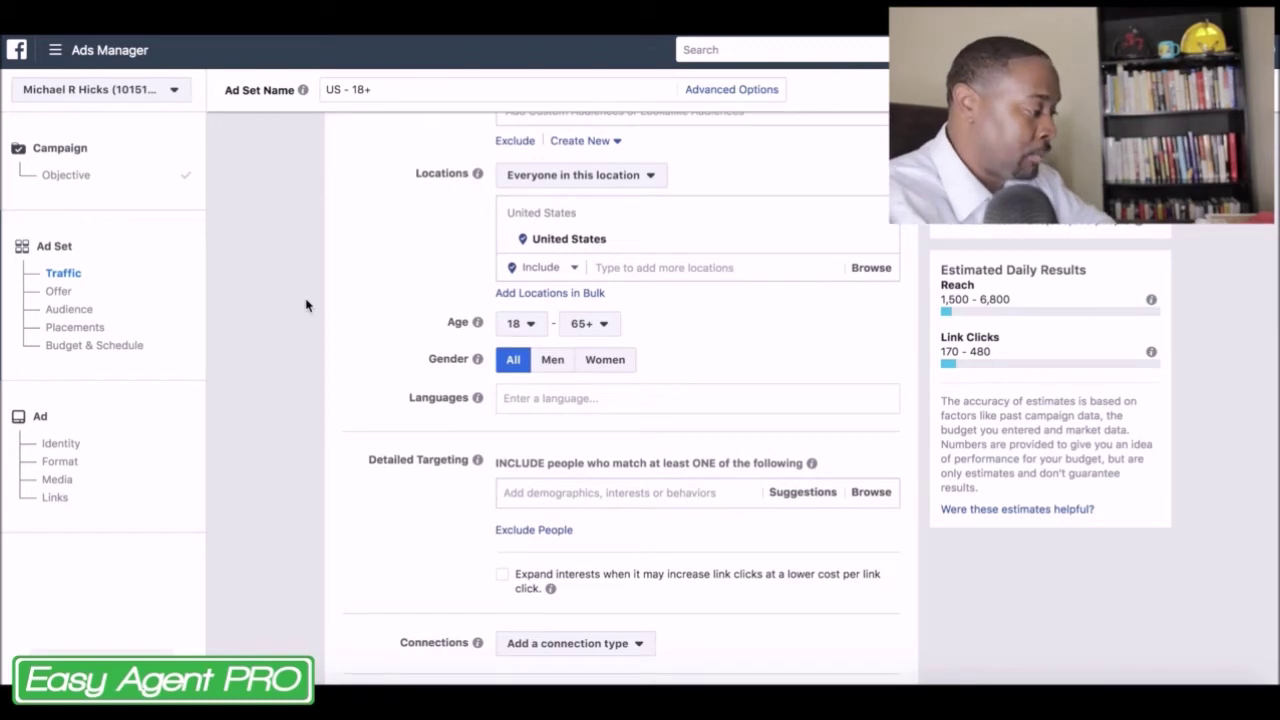
scroll(307, 305, up, 2)
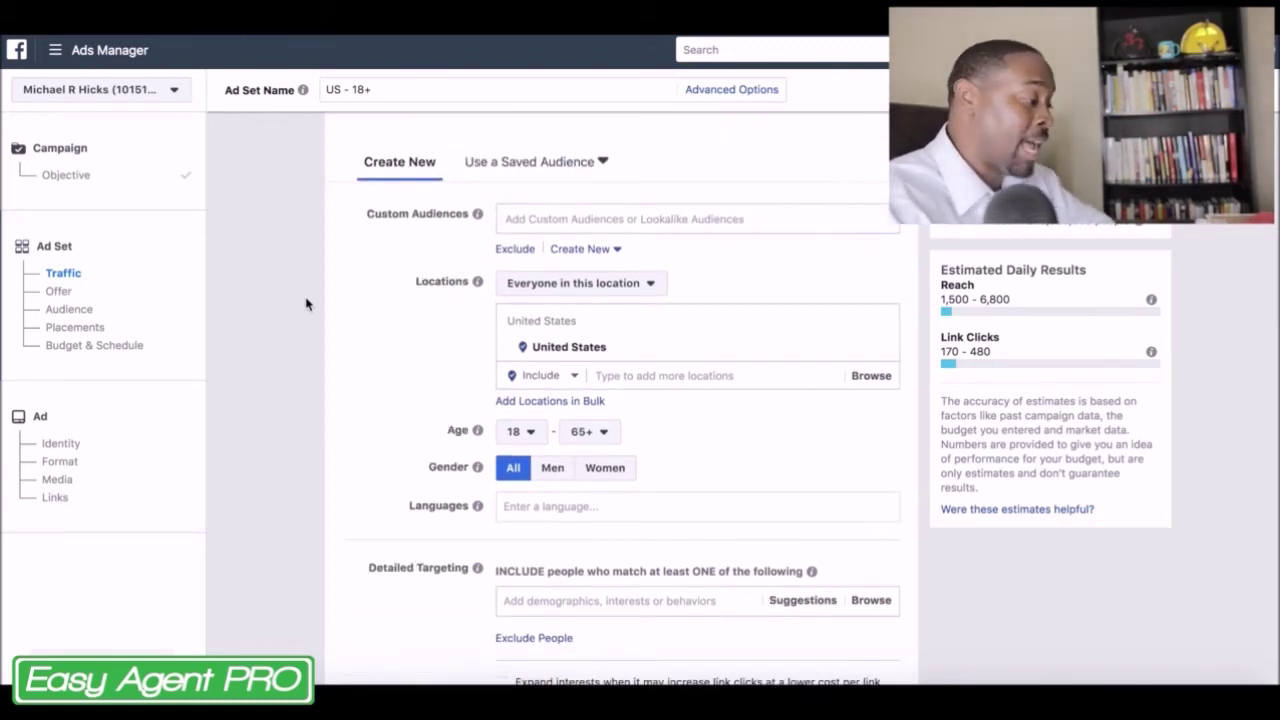
scroll(307, 305, down, 2)
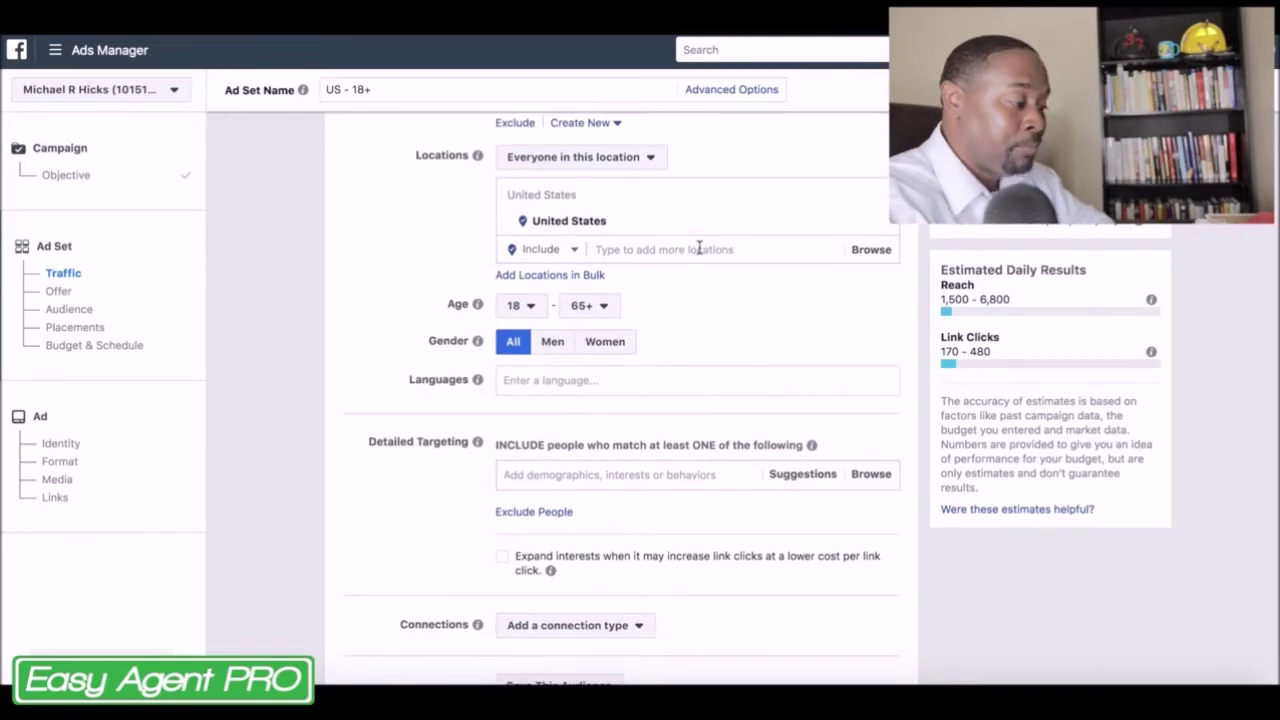
click(699, 248)
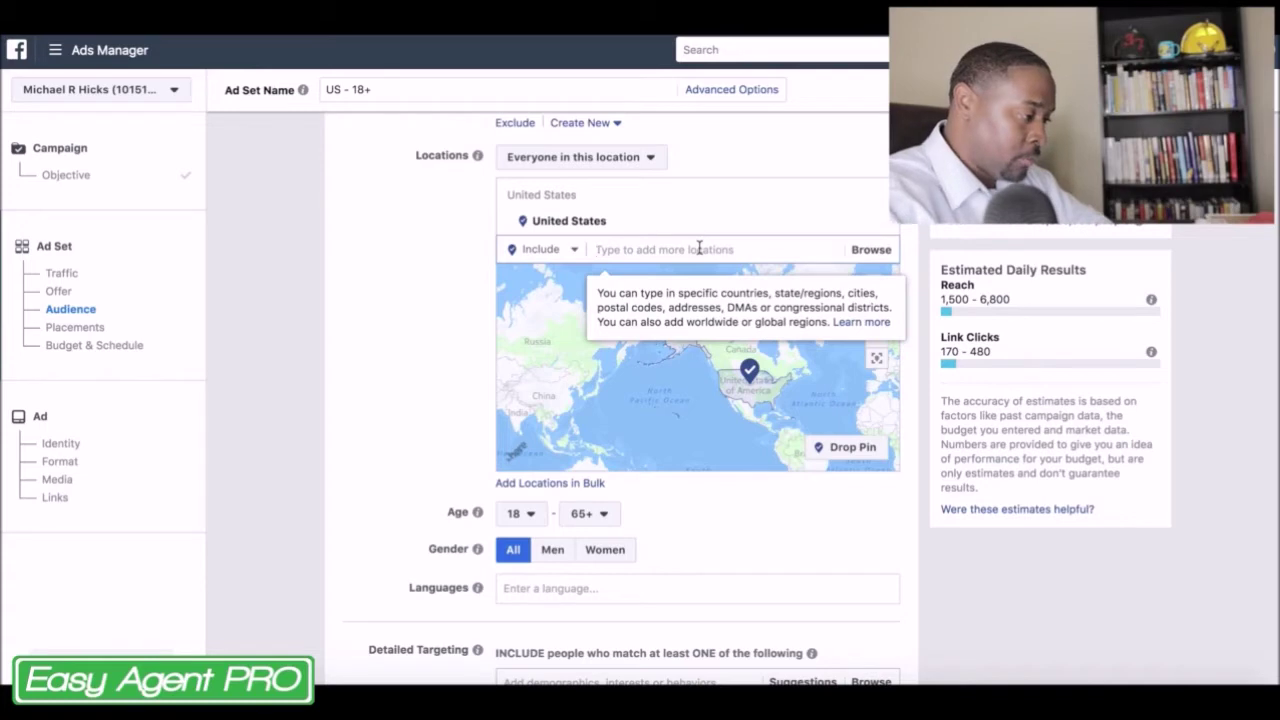
click(905, 289)
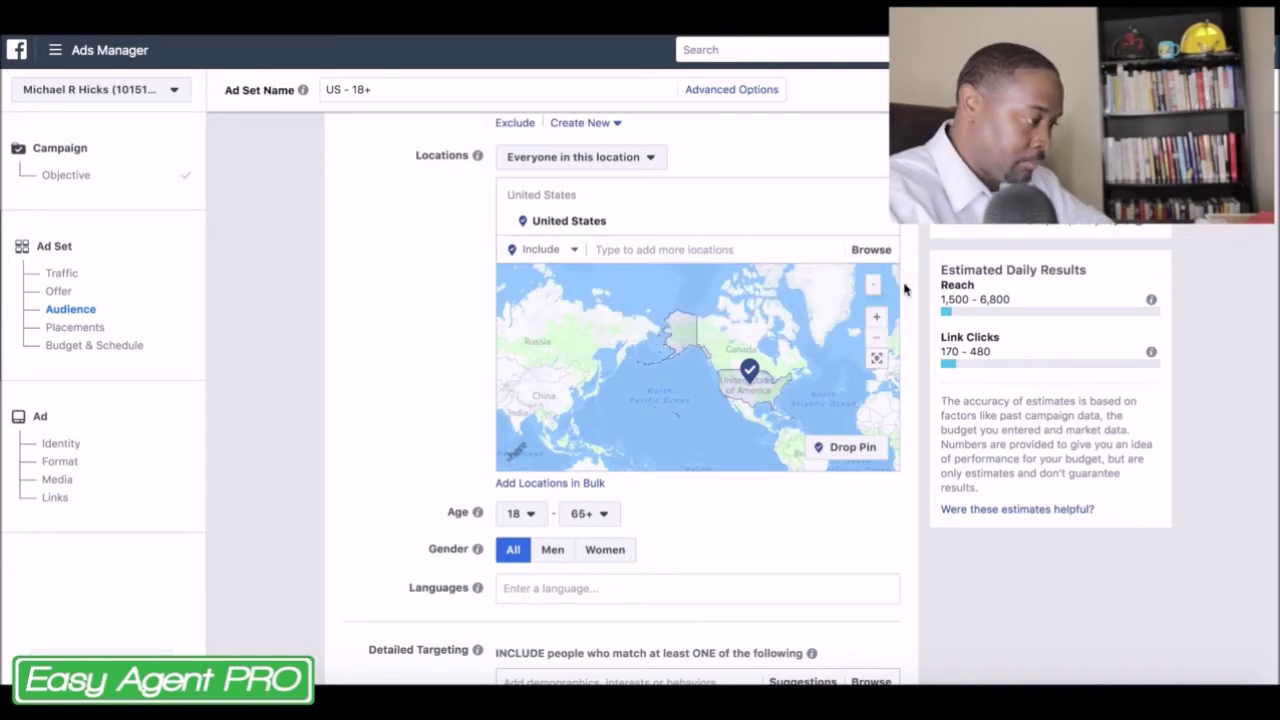
- Zoom and pan the map to Tampa and drop a +10mi pin there
click(877, 323)
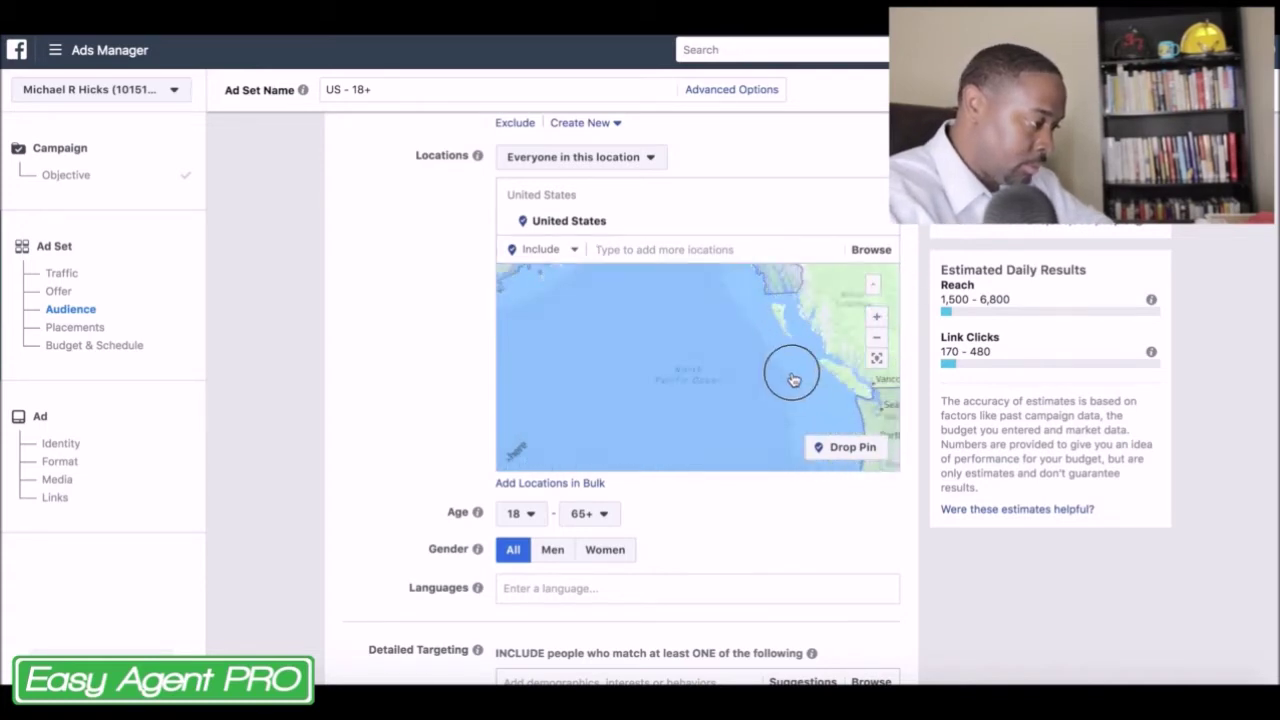
scroll(666, 357, down, 2)
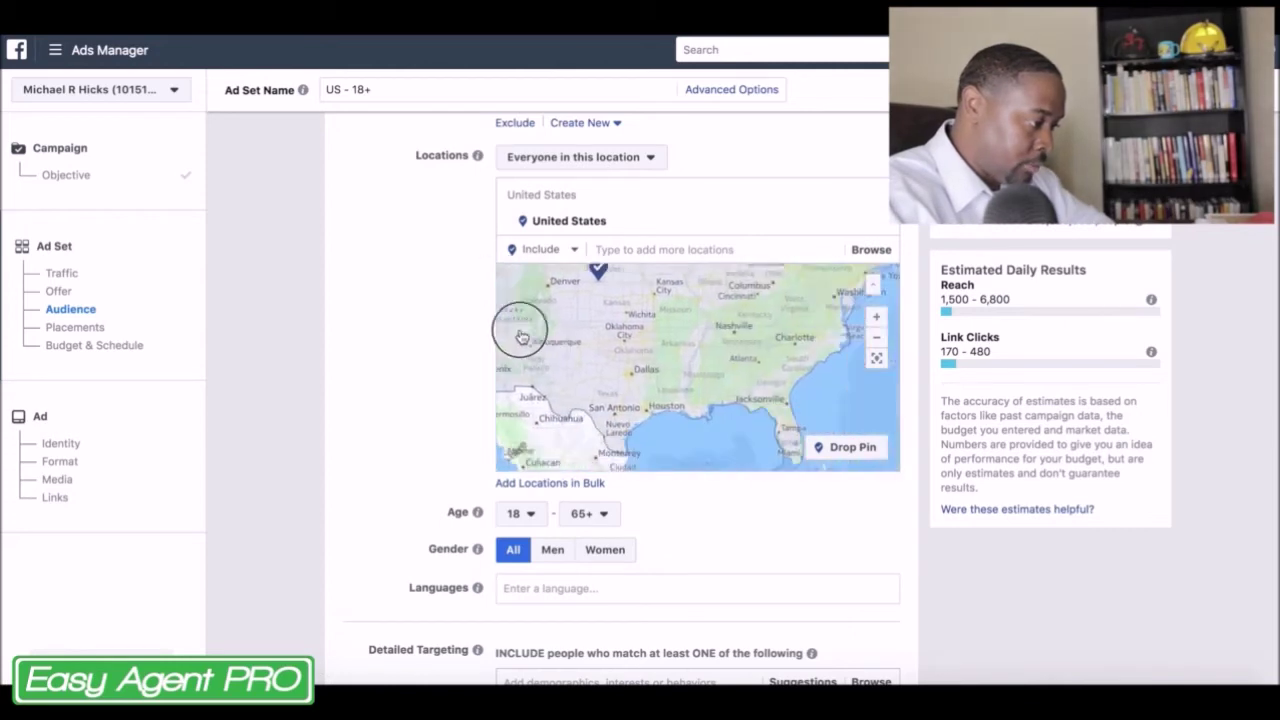
scroll(514, 329, up, 2)
click(876, 316)
click(714, 361)
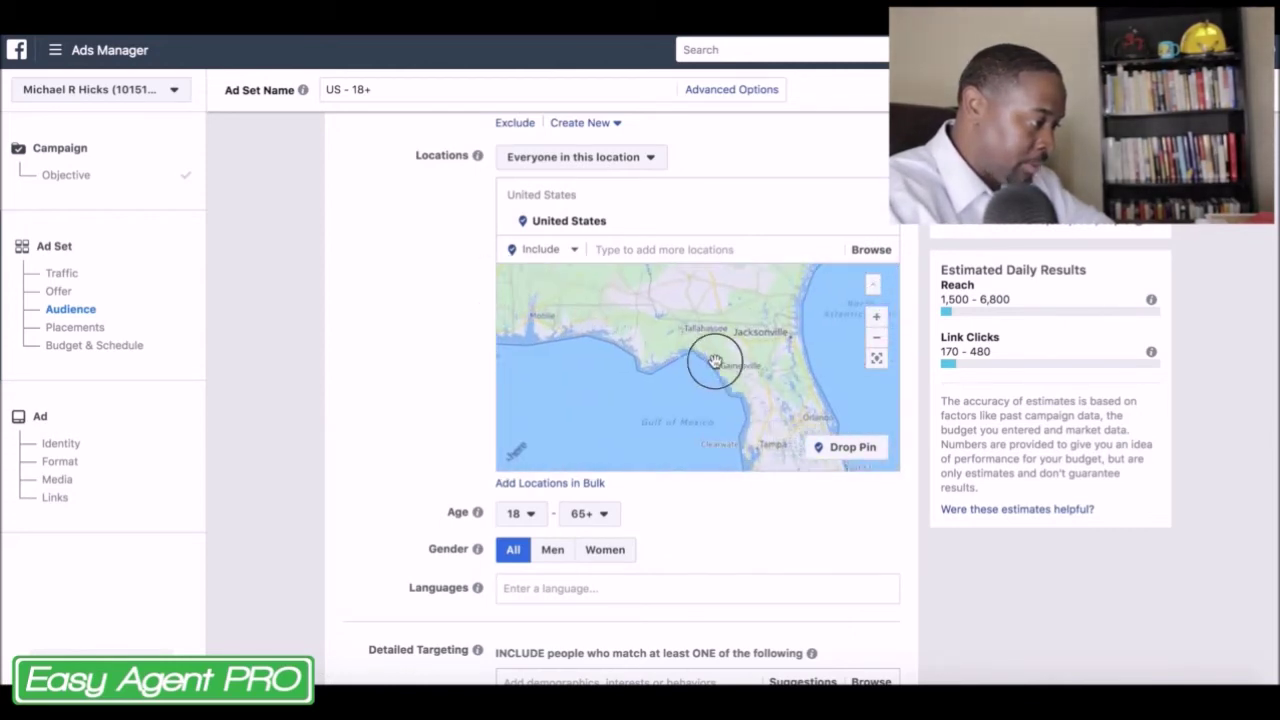
click(877, 318)
click(726, 308)
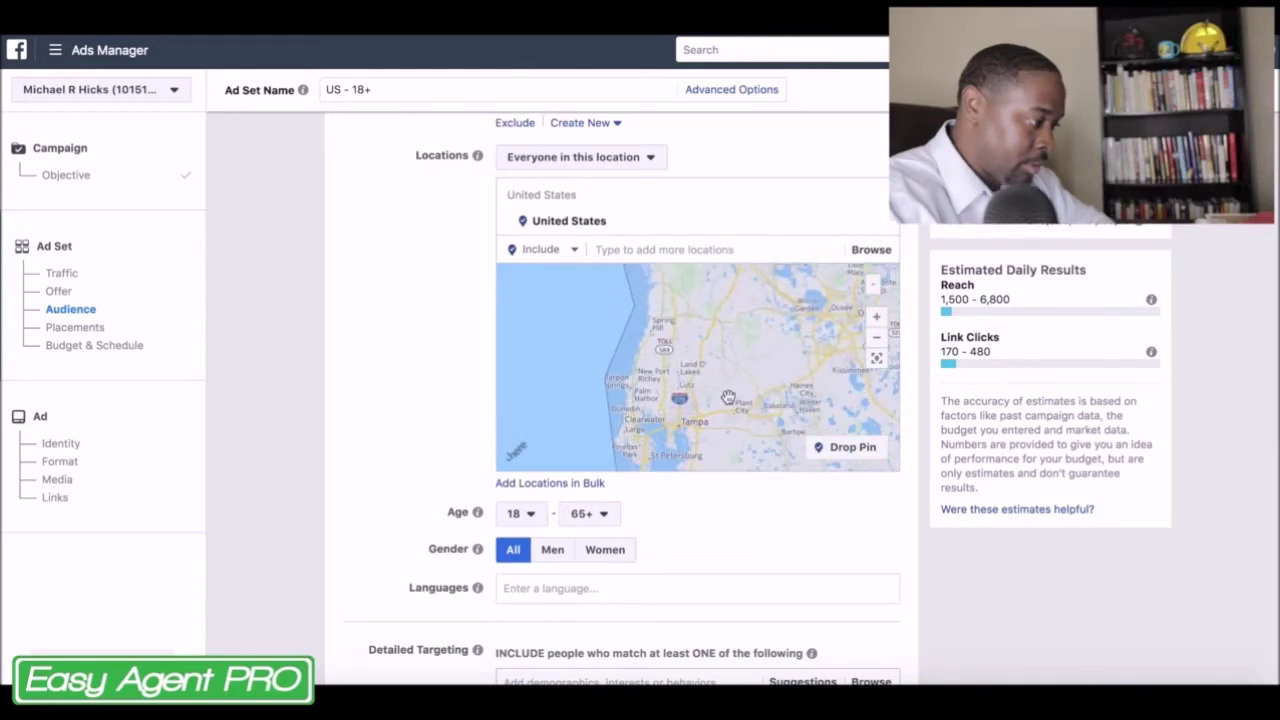
click(703, 337)
click(876, 317)
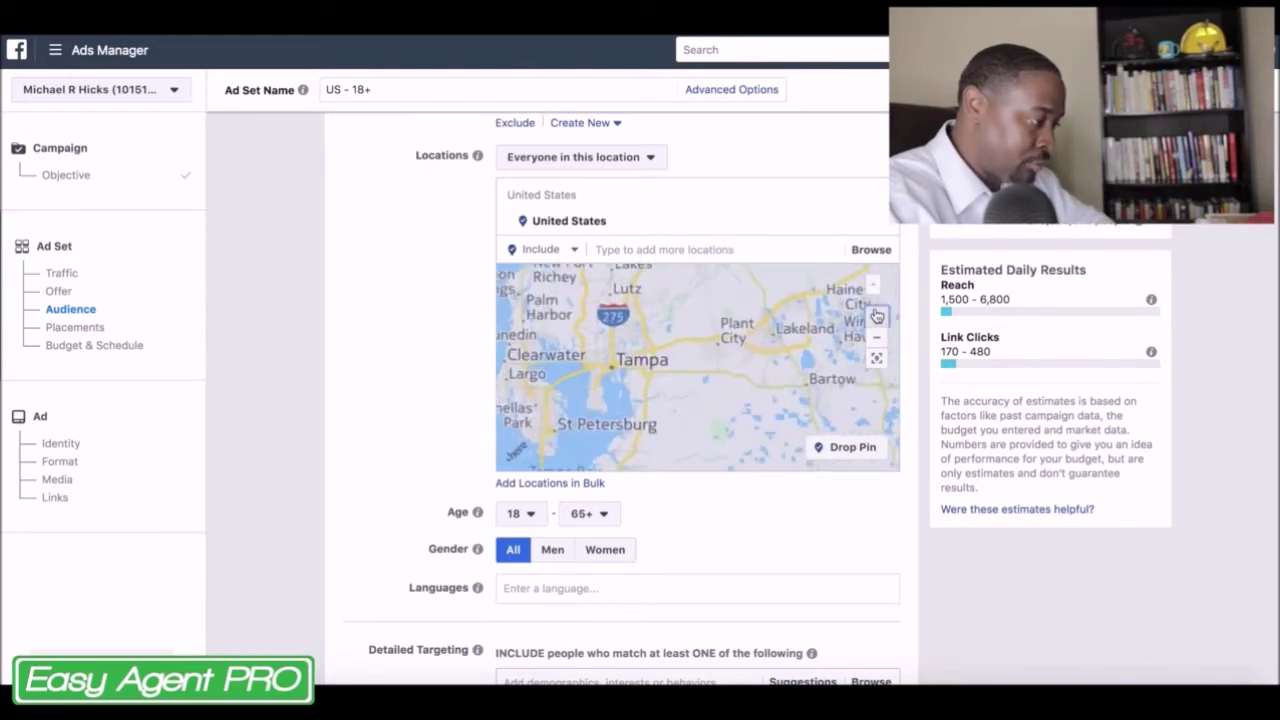
drag(565, 344, 598, 352)
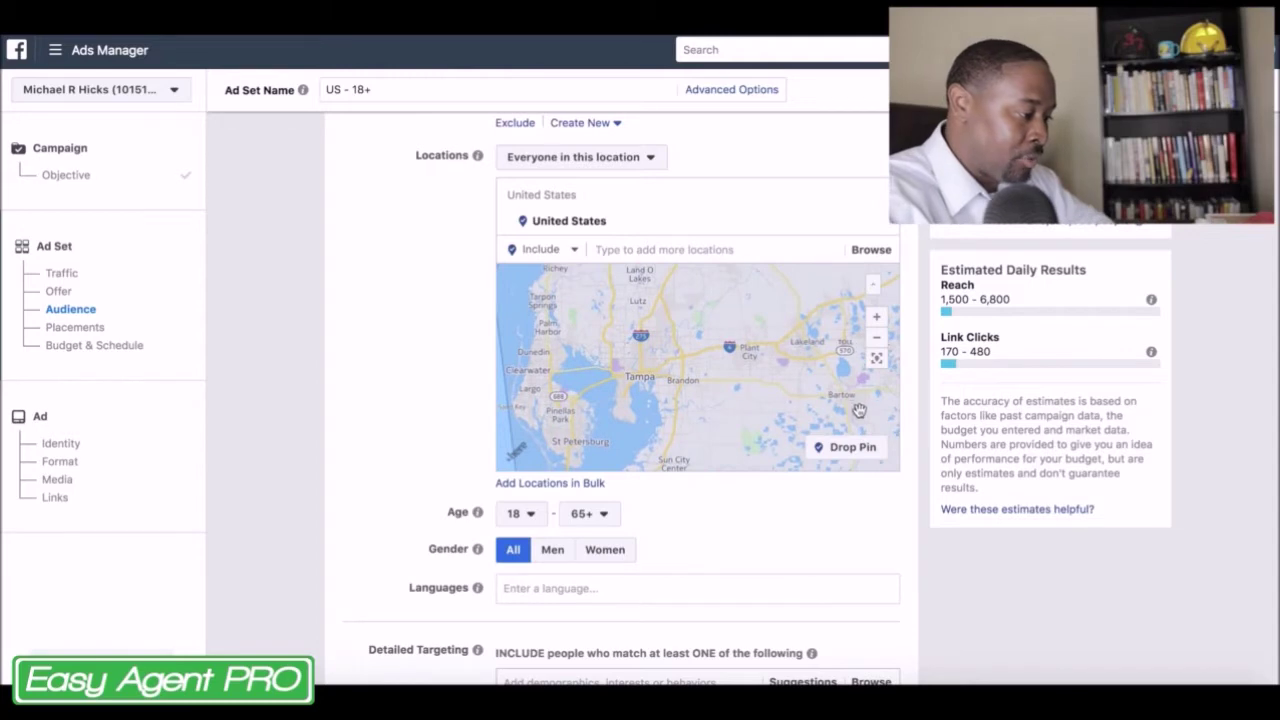
click(823, 450)
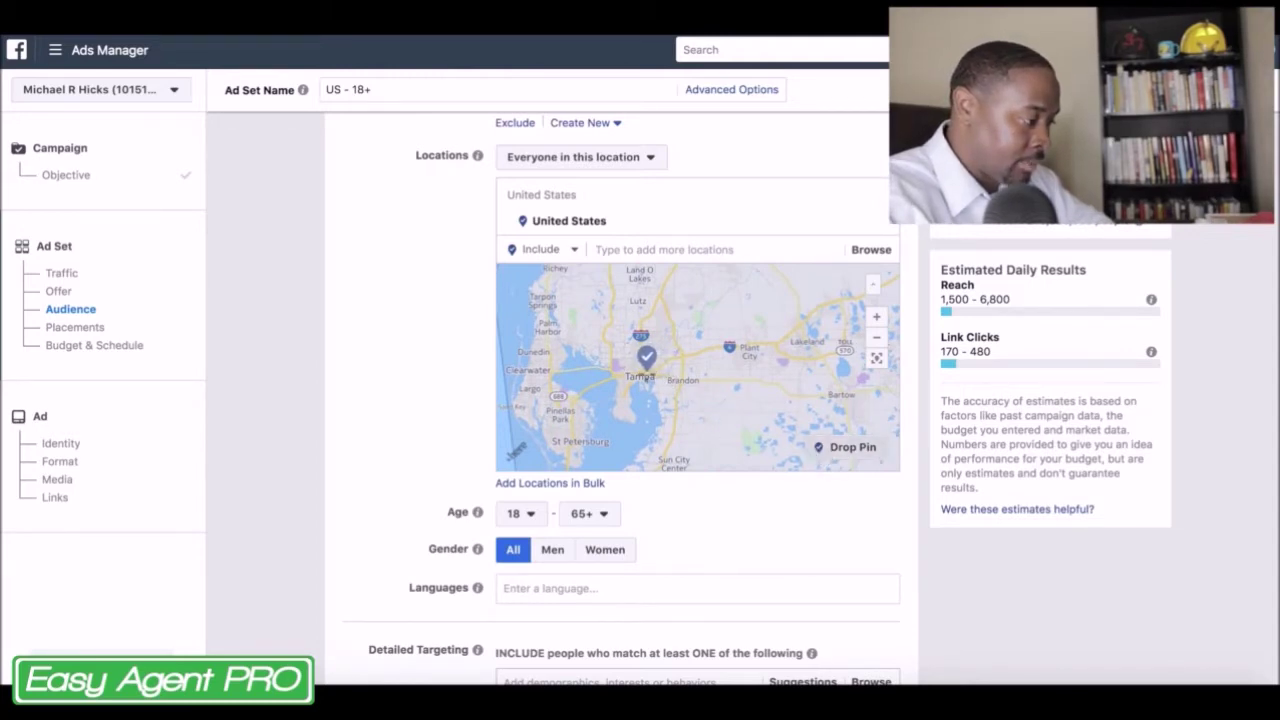
click(648, 370)
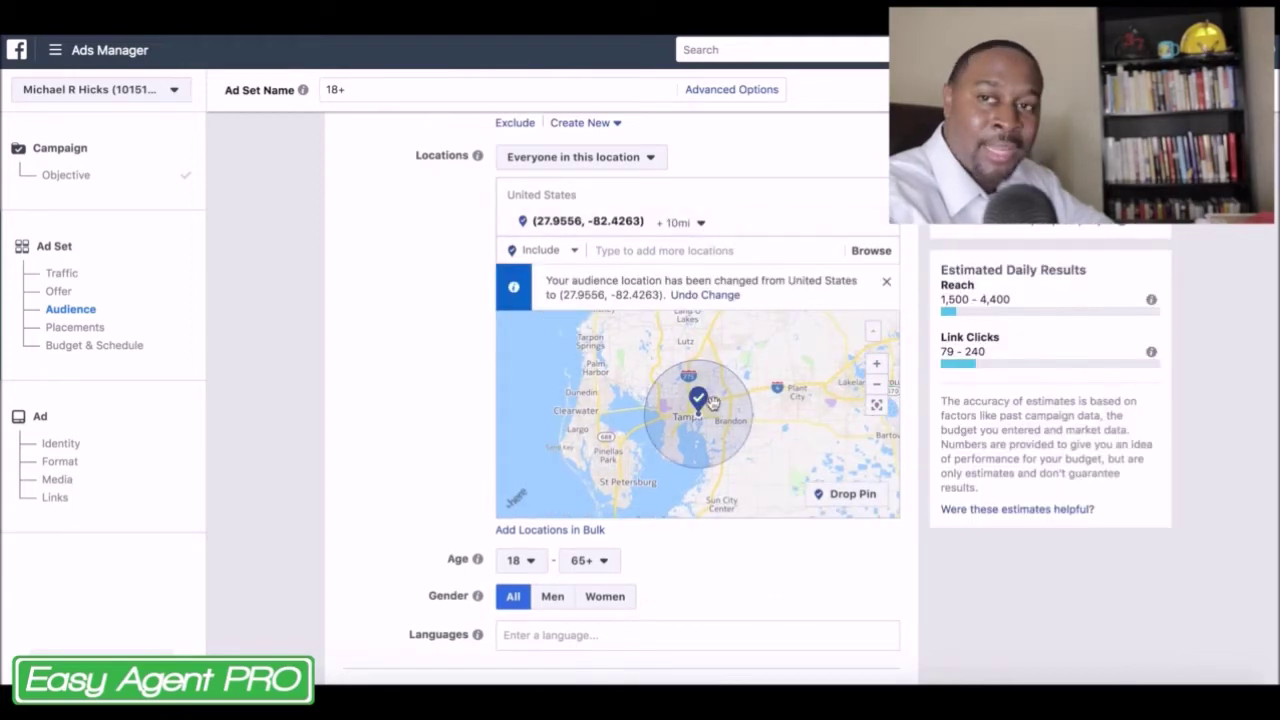
- Set the audience age range to 25–54
scroll(433, 346, down, 5)
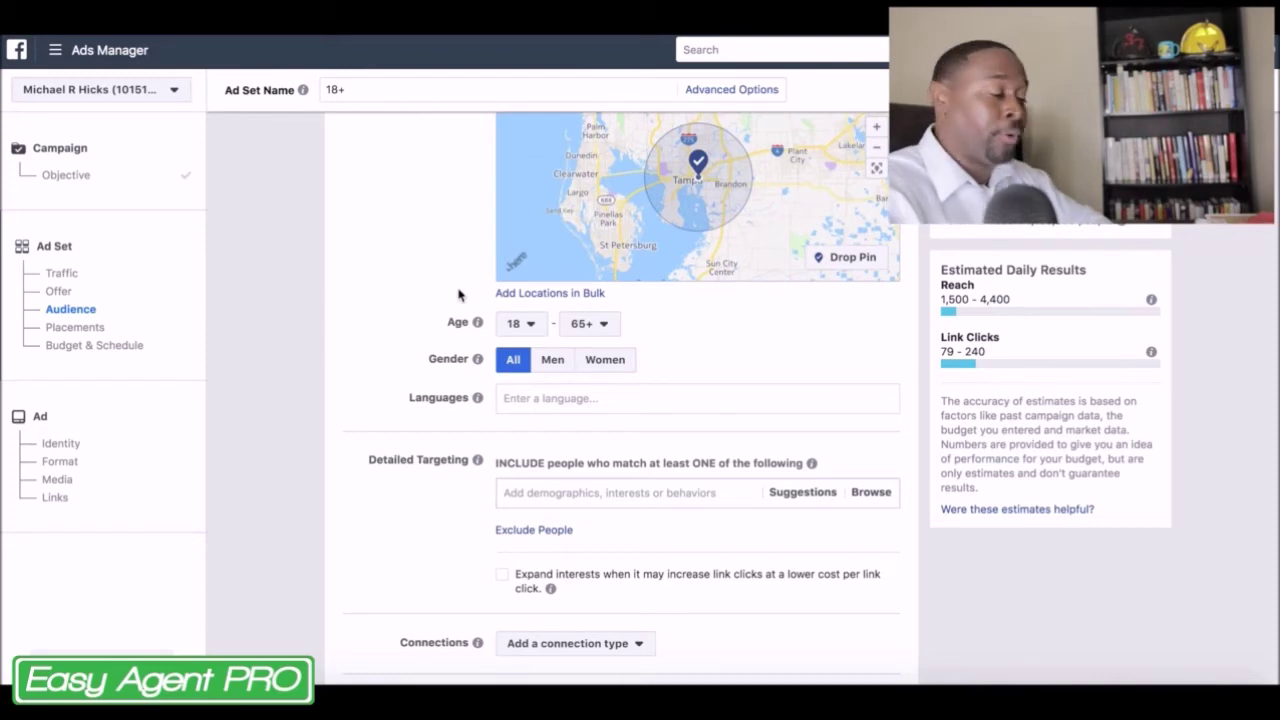
click(601, 324)
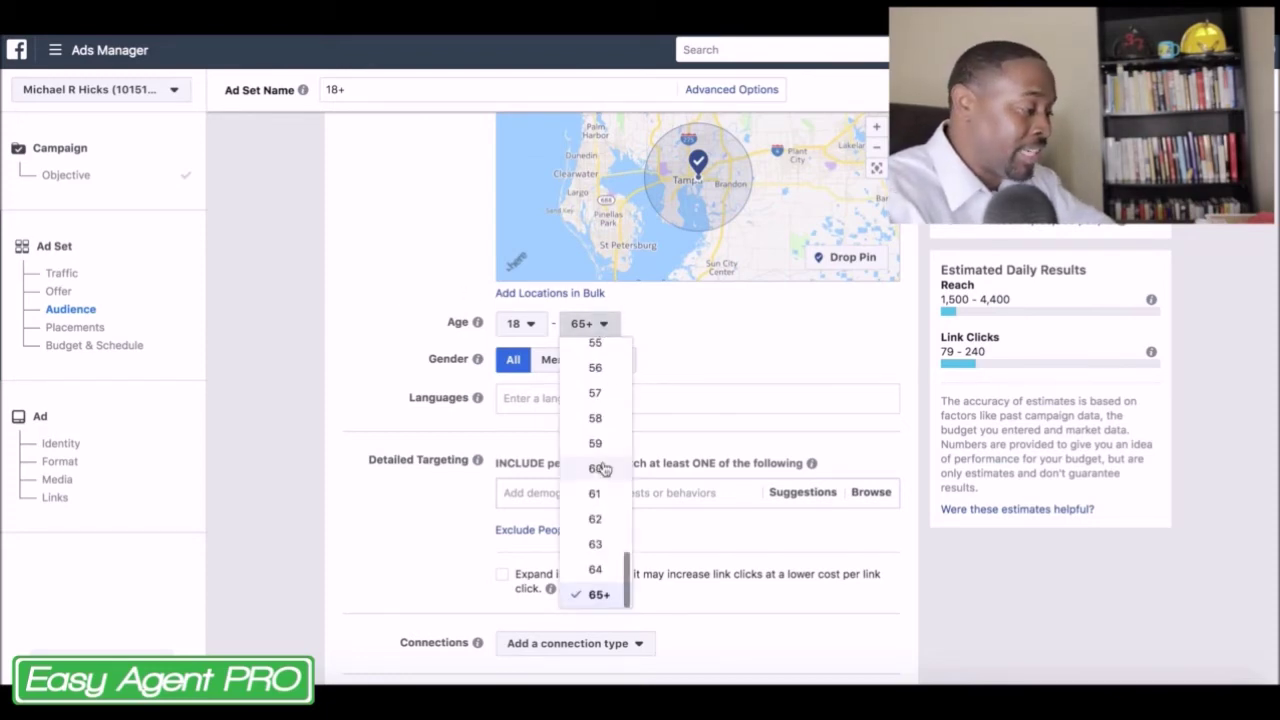
scroll(598, 415, up, 2)
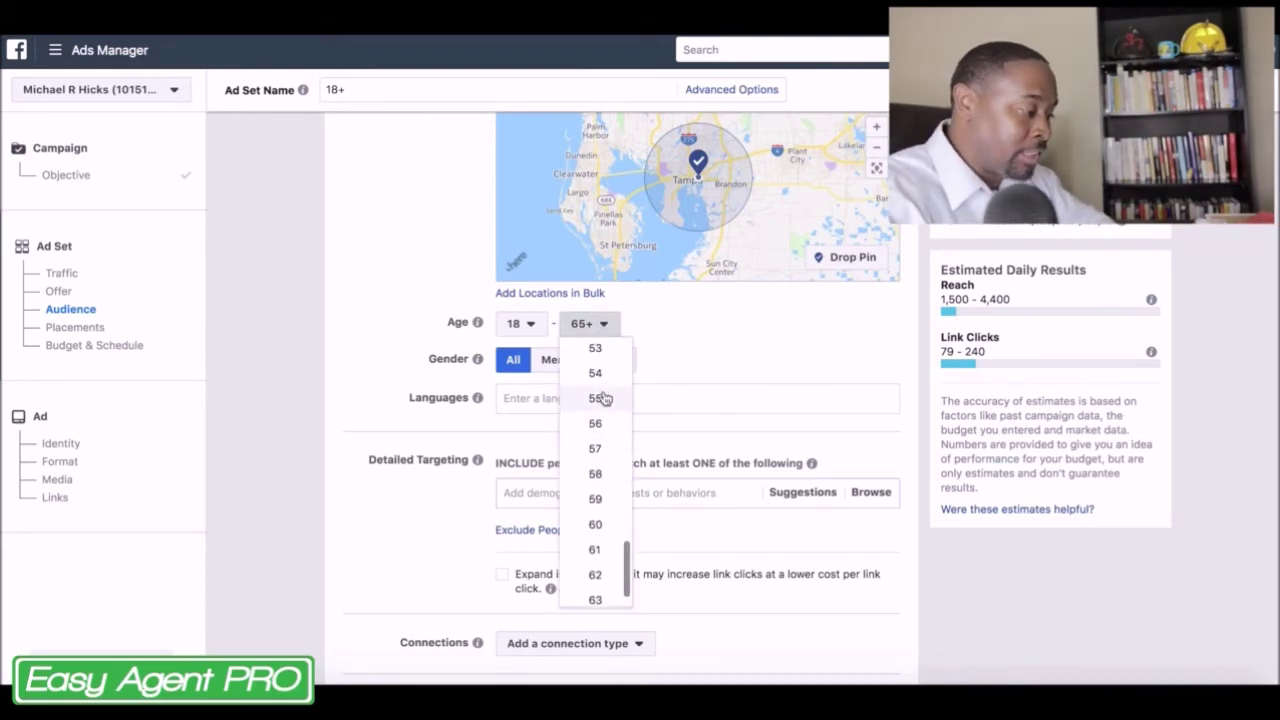
click(596, 373)
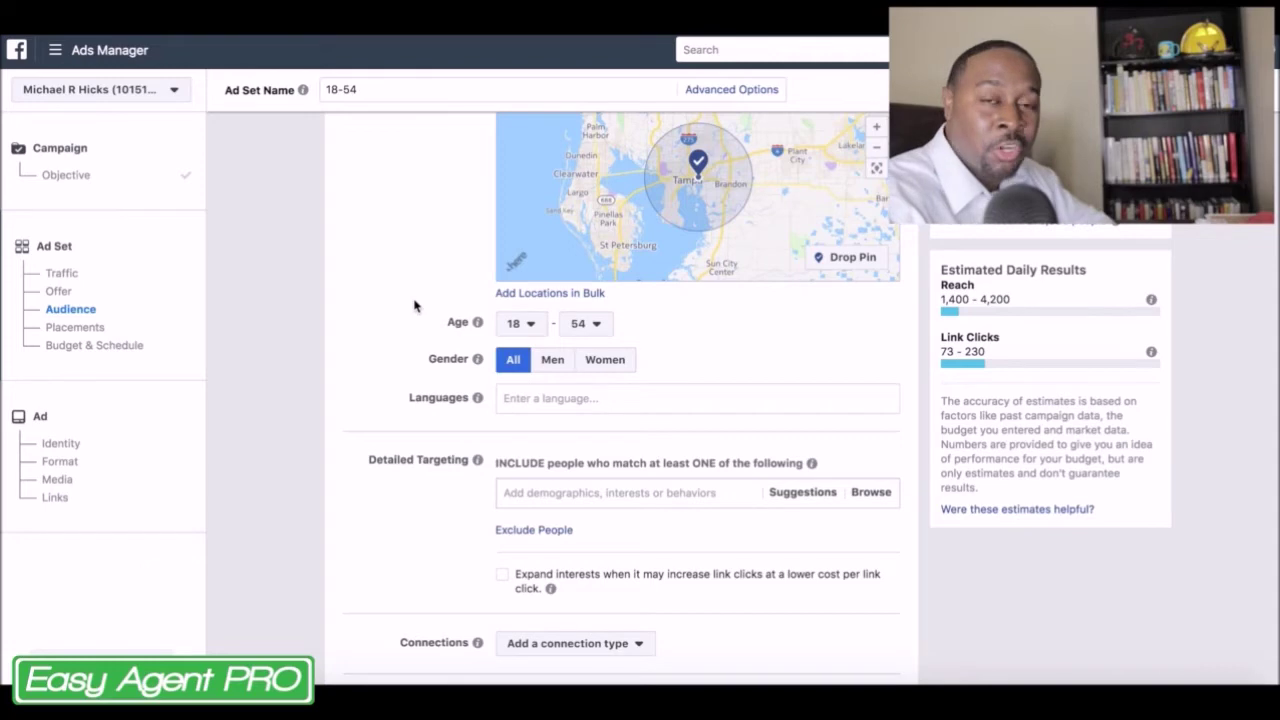
click(518, 323)
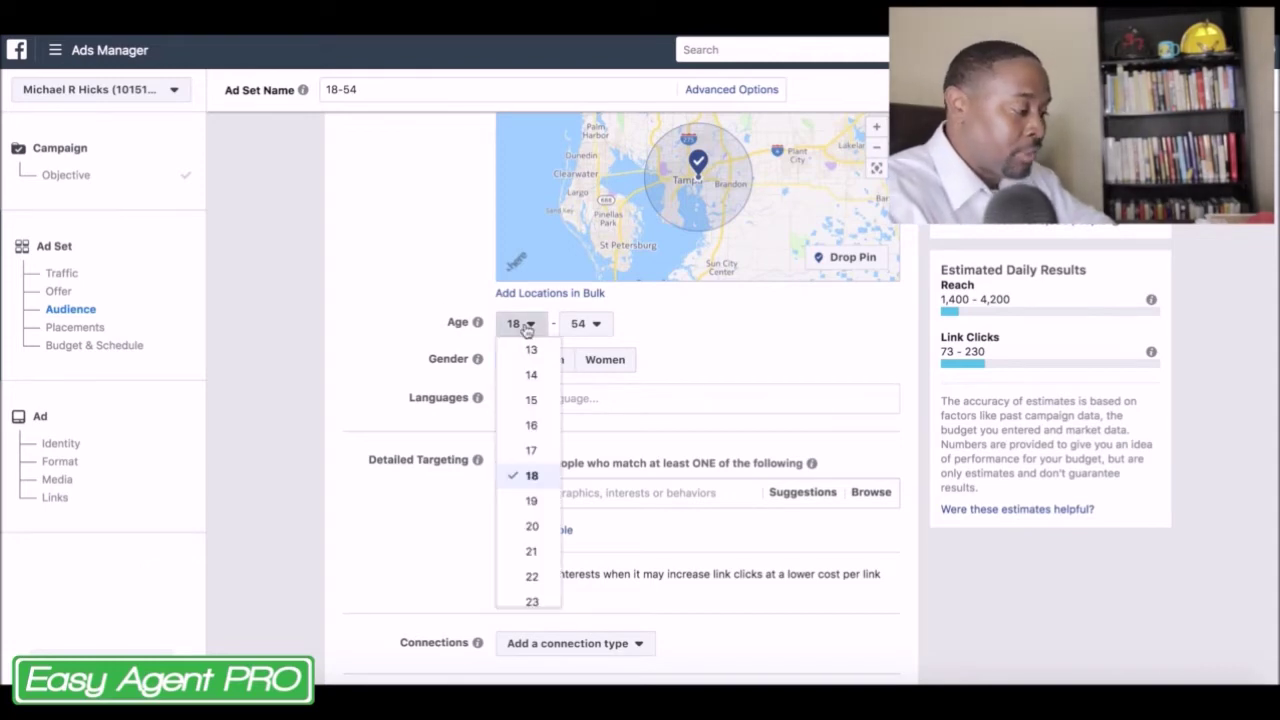
scroll(533, 450, down, 2)
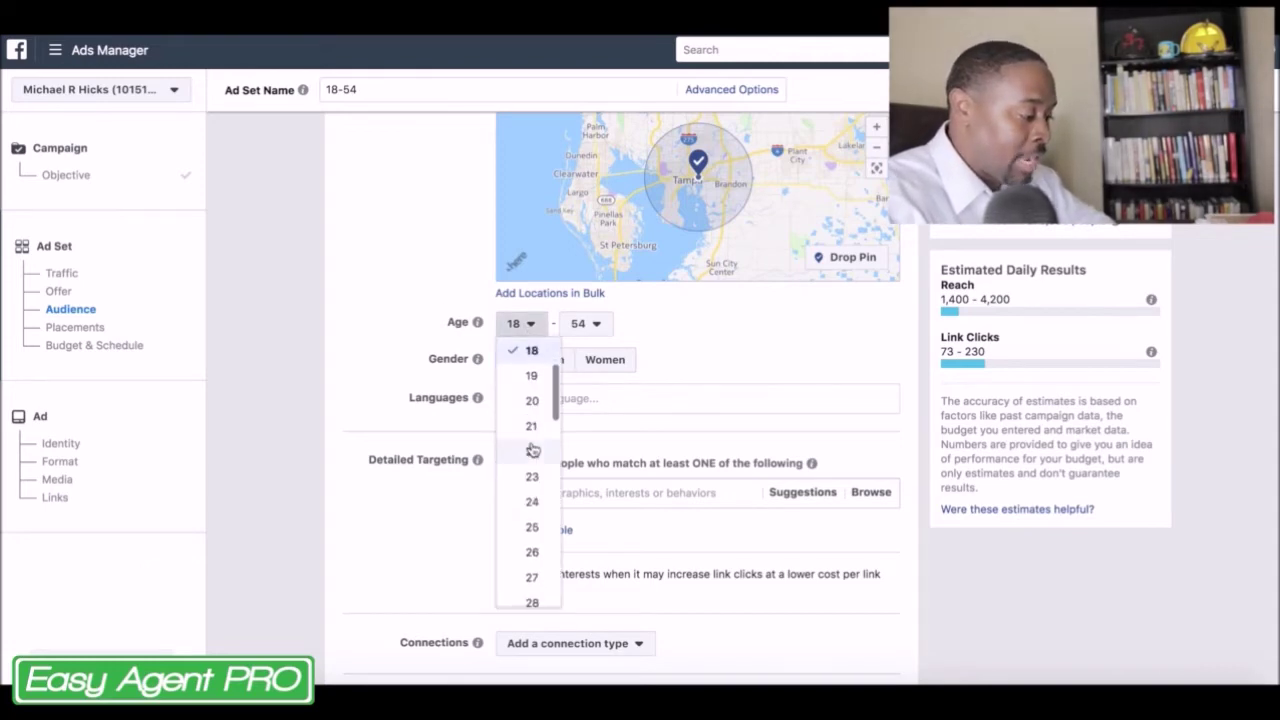
click(532, 527)
- Search 'english' in Languages and choose English (All)
click(612, 395)
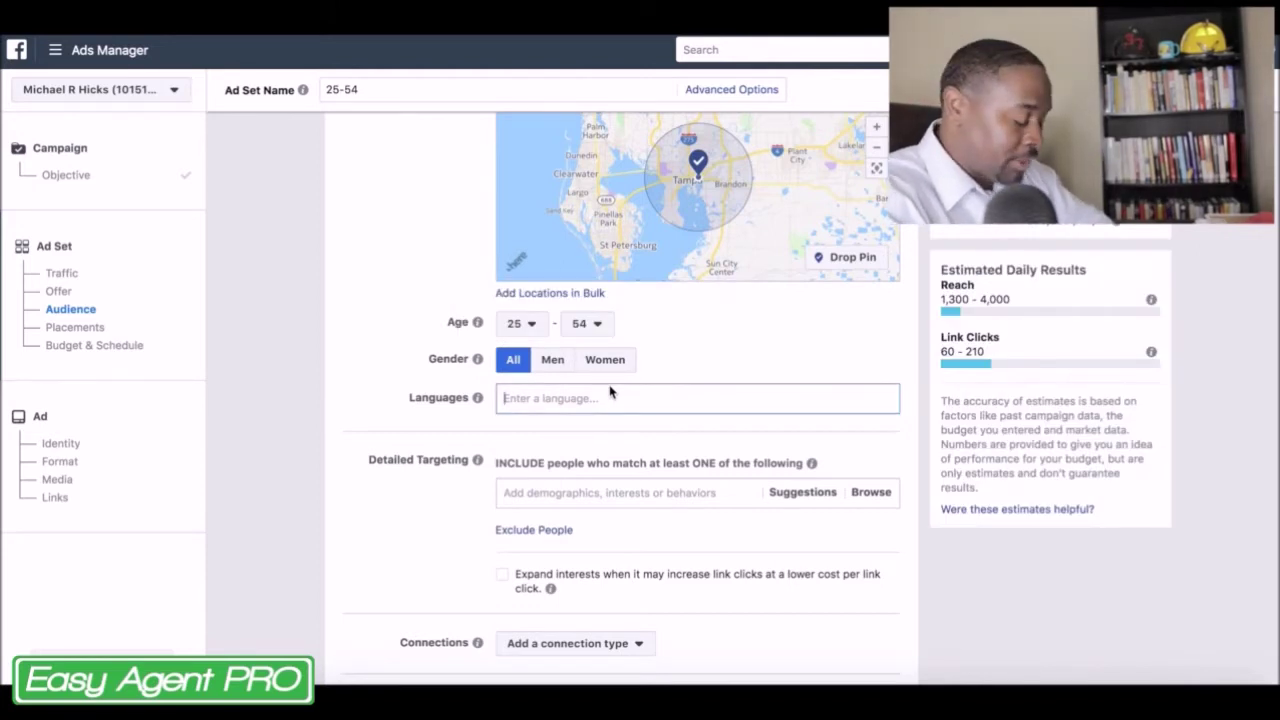
text(enlis)
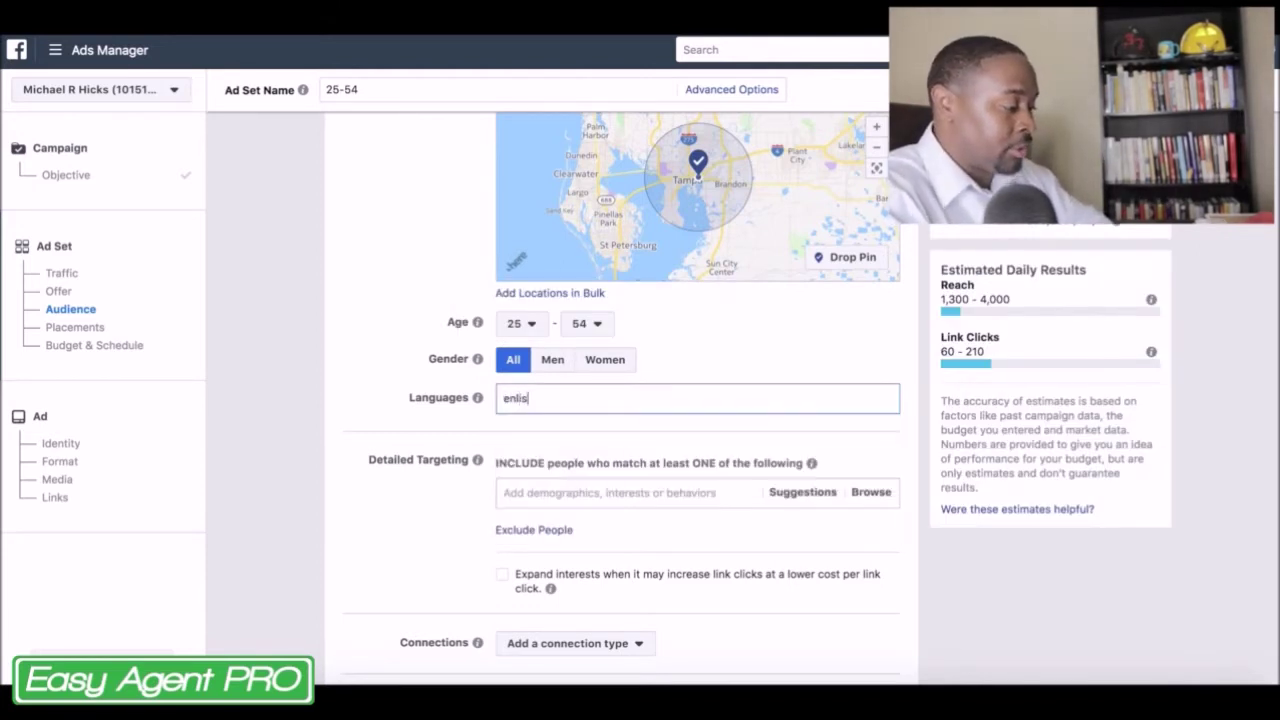
key(BackSpace)
text(g)
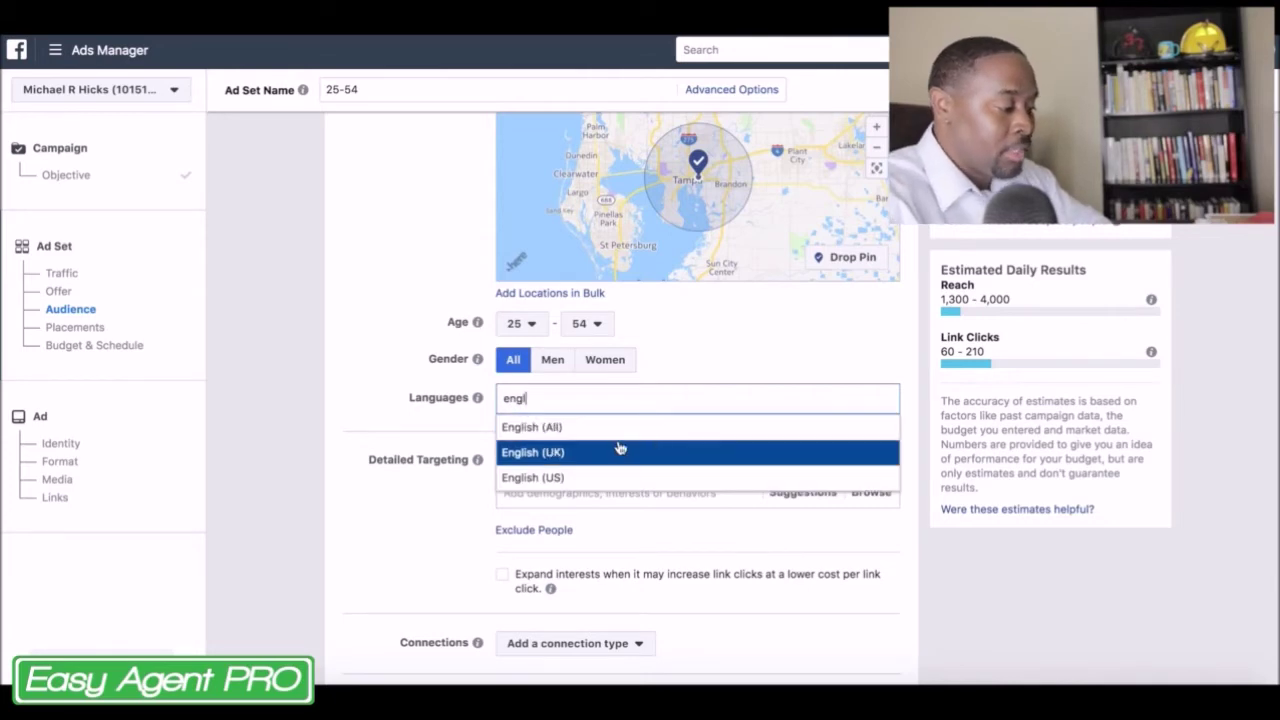
click(575, 433)
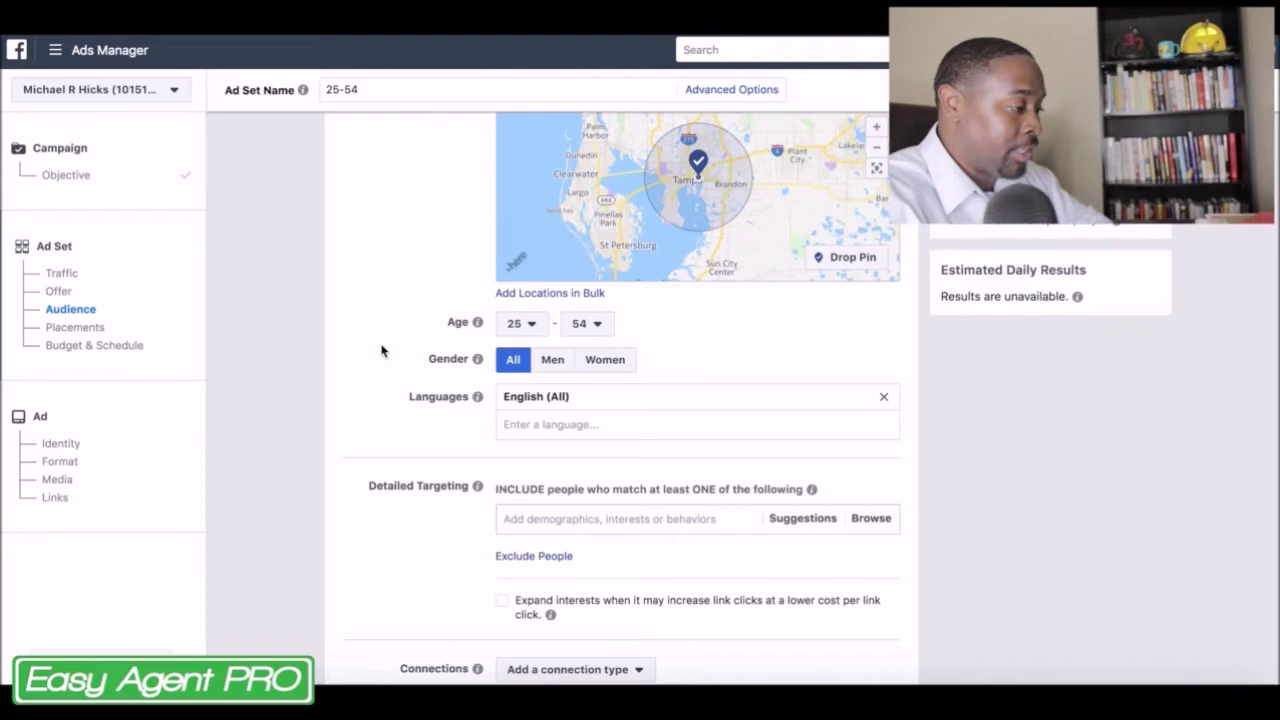
scroll(397, 370, down, 3)
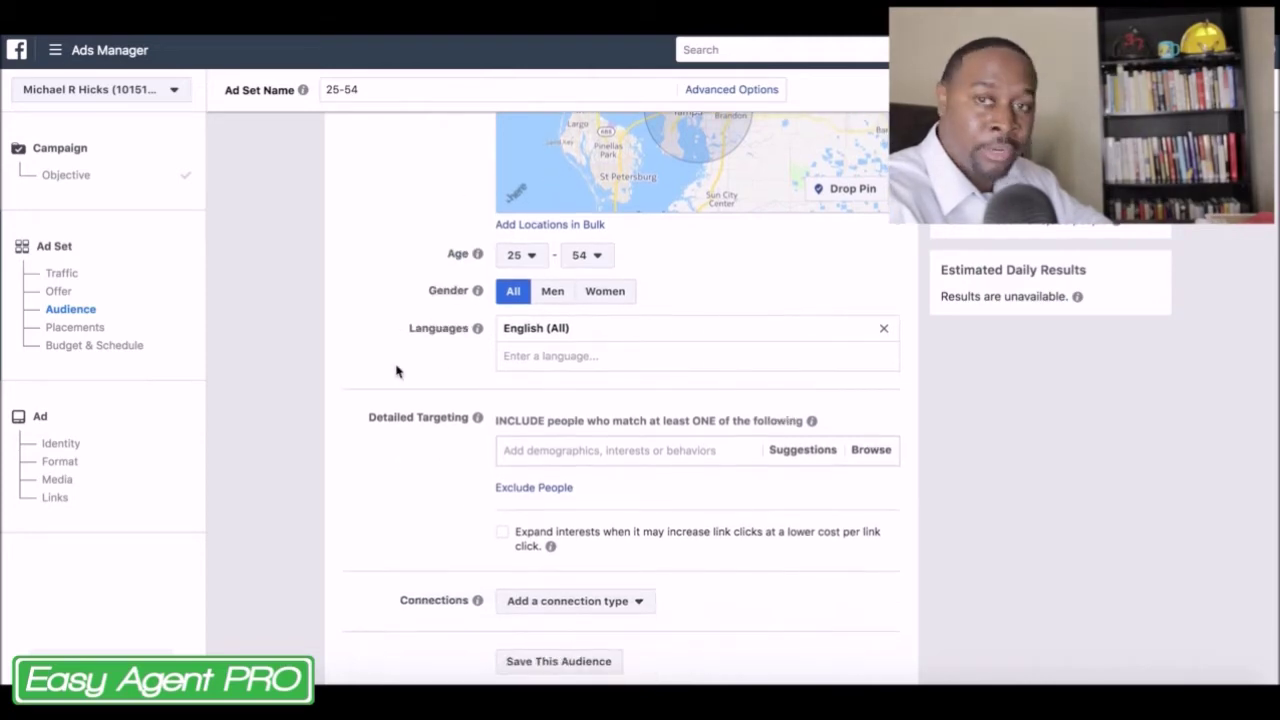
scroll(397, 370, down, 2)
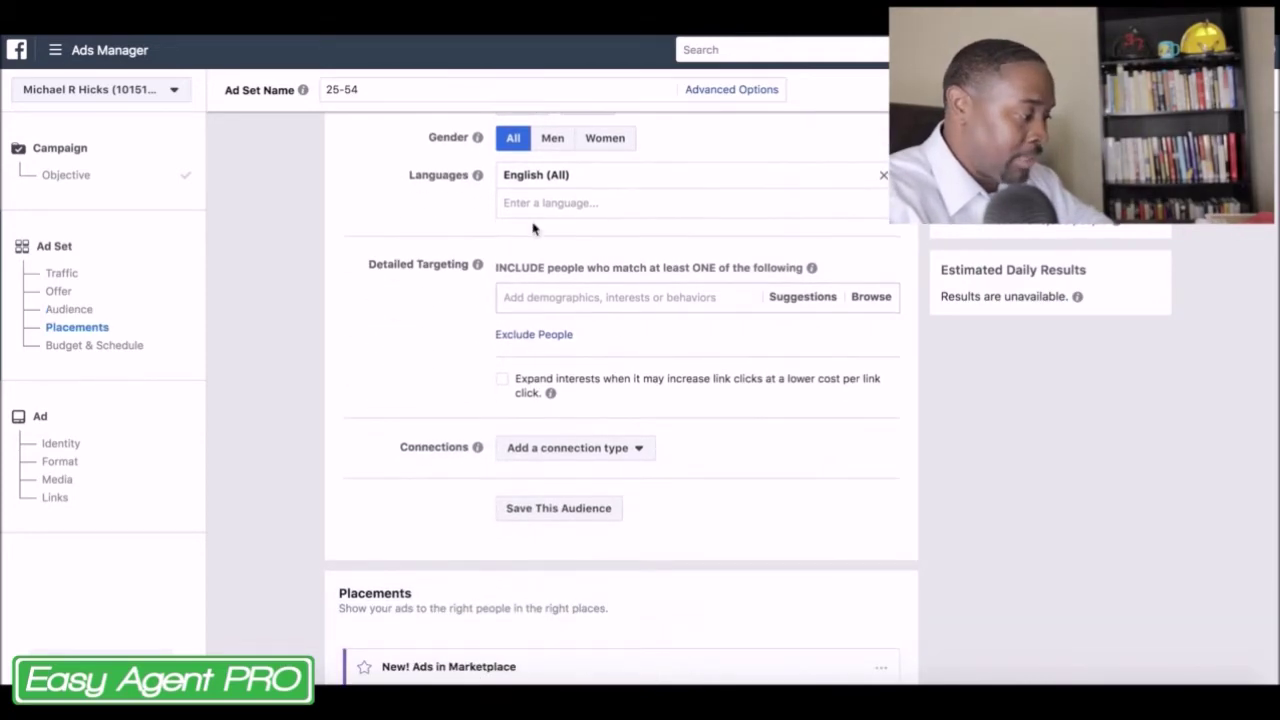
- Browse Demographics > Home > Home Ownership and tick First time homebuyer and Renters
click(662, 300)
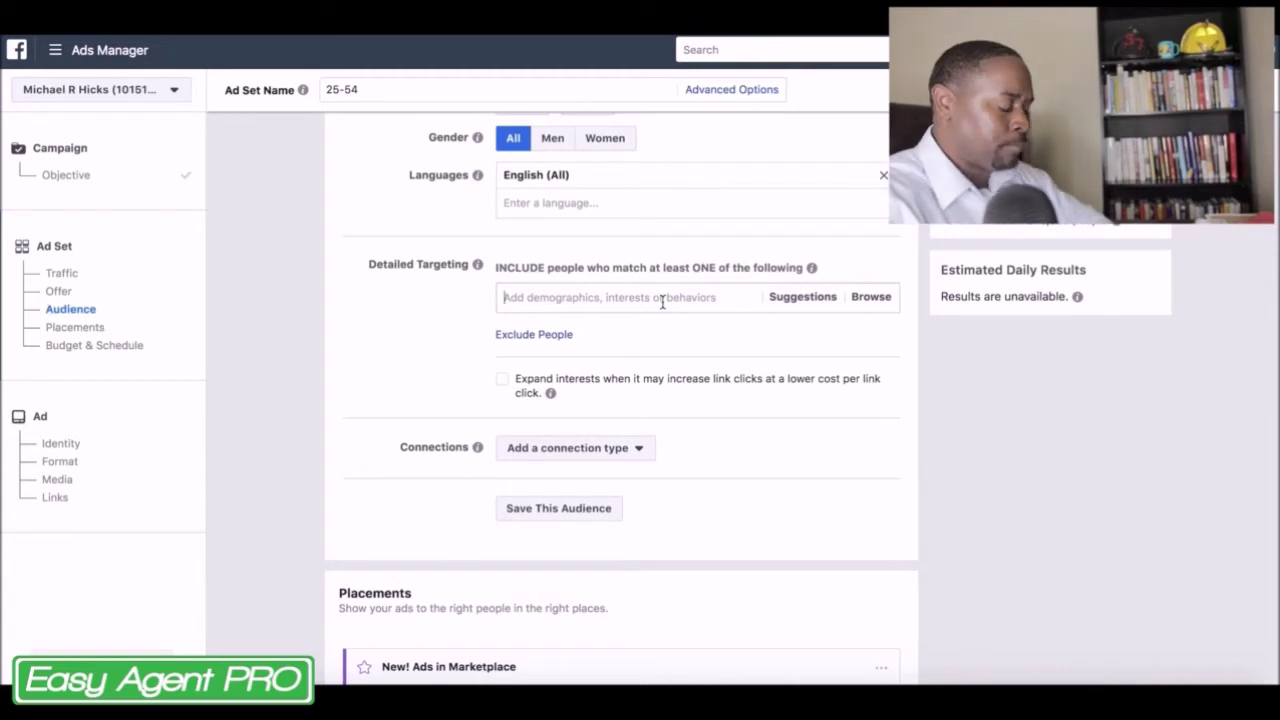
click(862, 300)
click(508, 330)
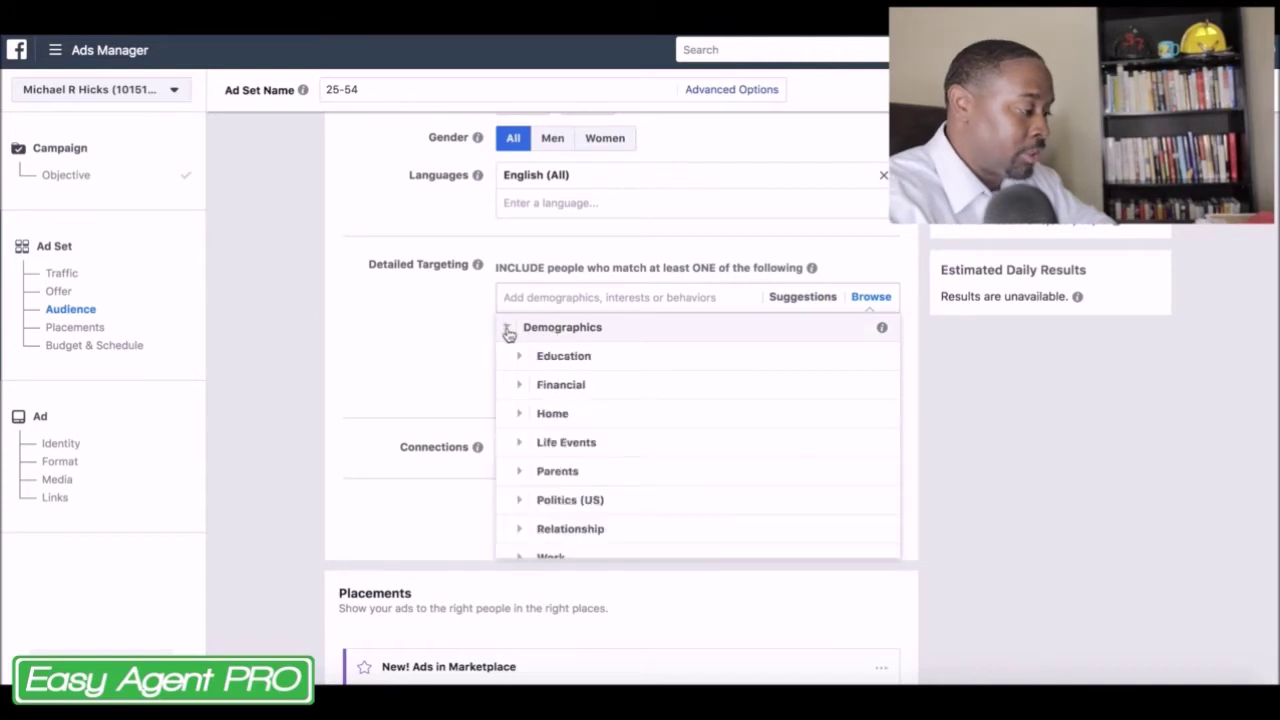
scroll(508, 335, down, 2)
scroll(510, 350, up, 1)
click(520, 380)
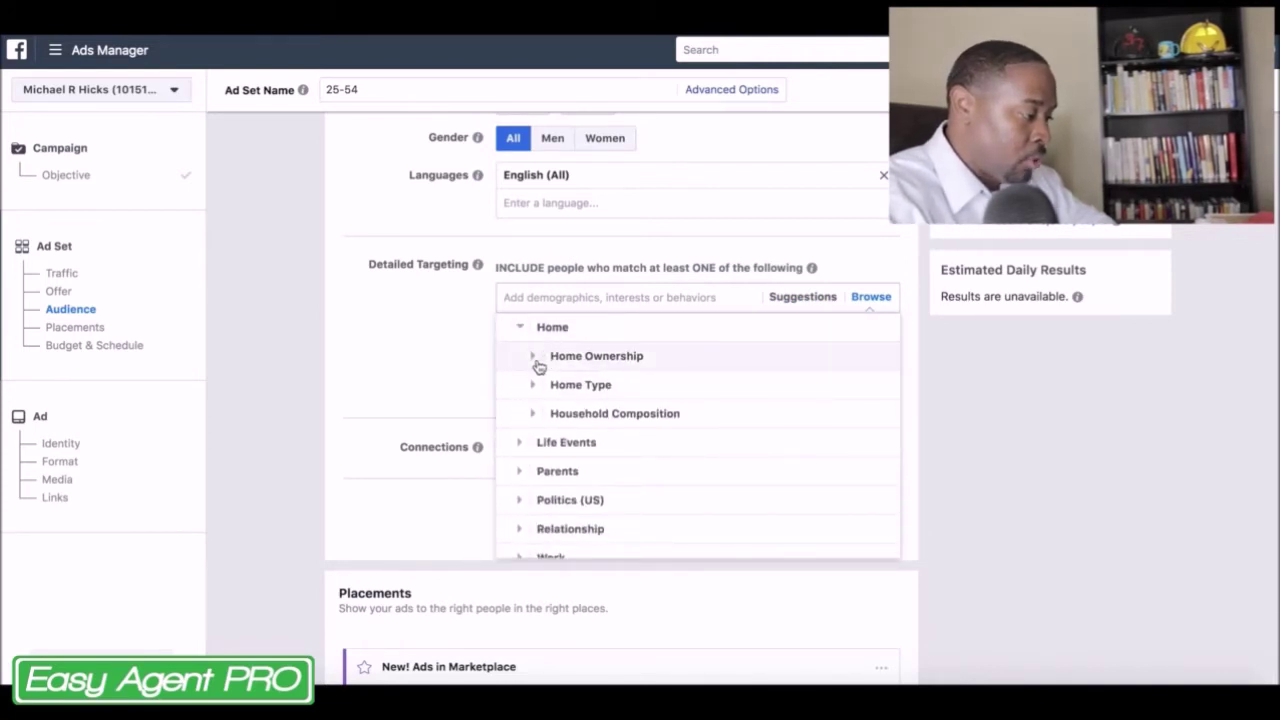
click(534, 358)
mouse_move(797, 372)
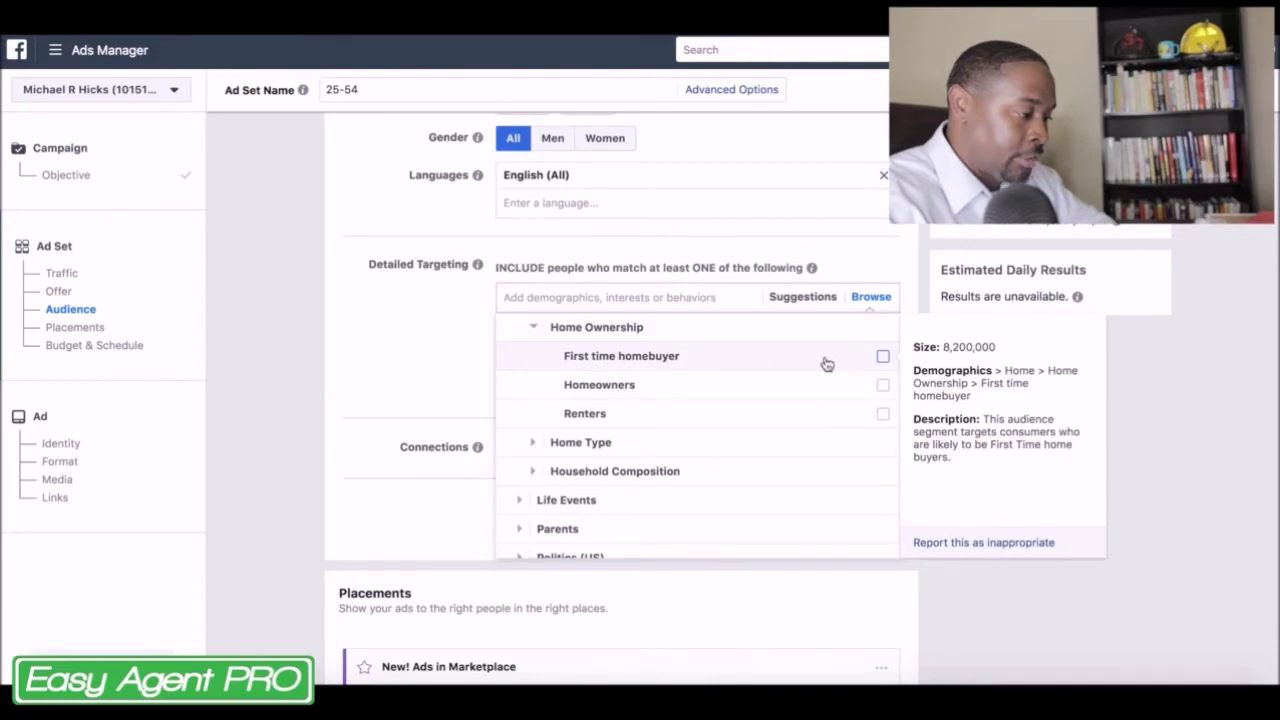
click(881, 358)
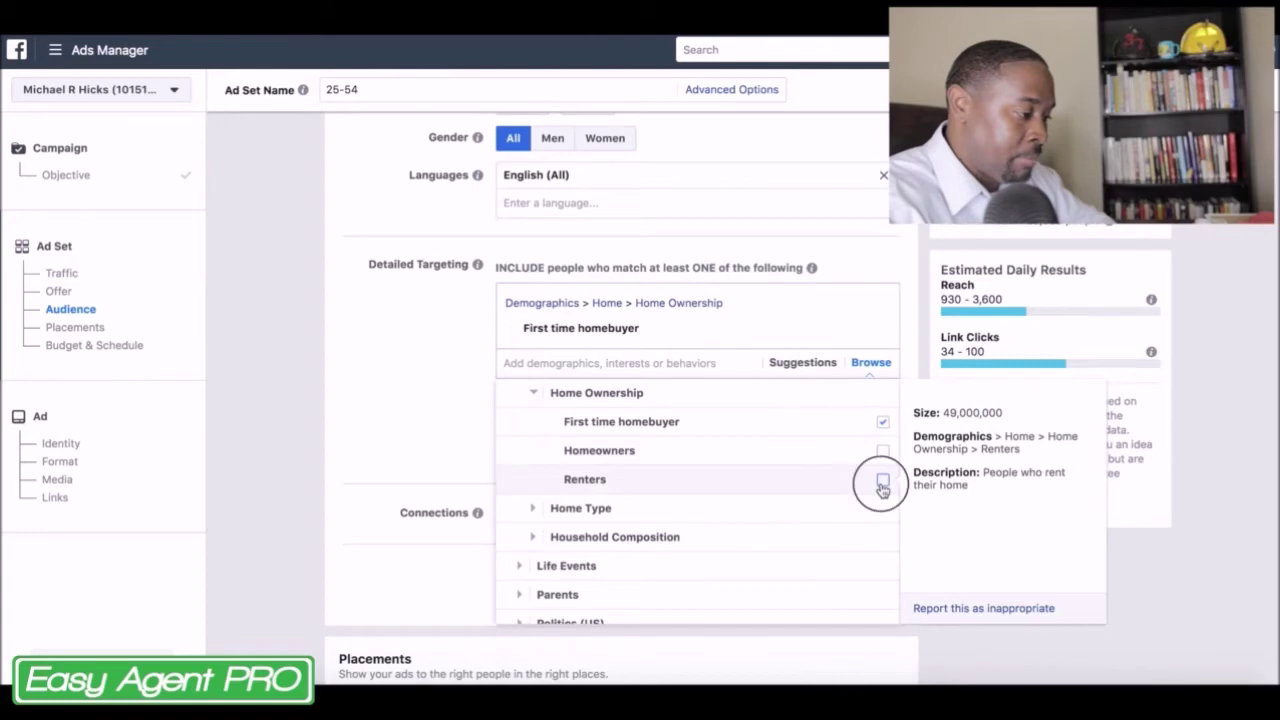
click(881, 482)
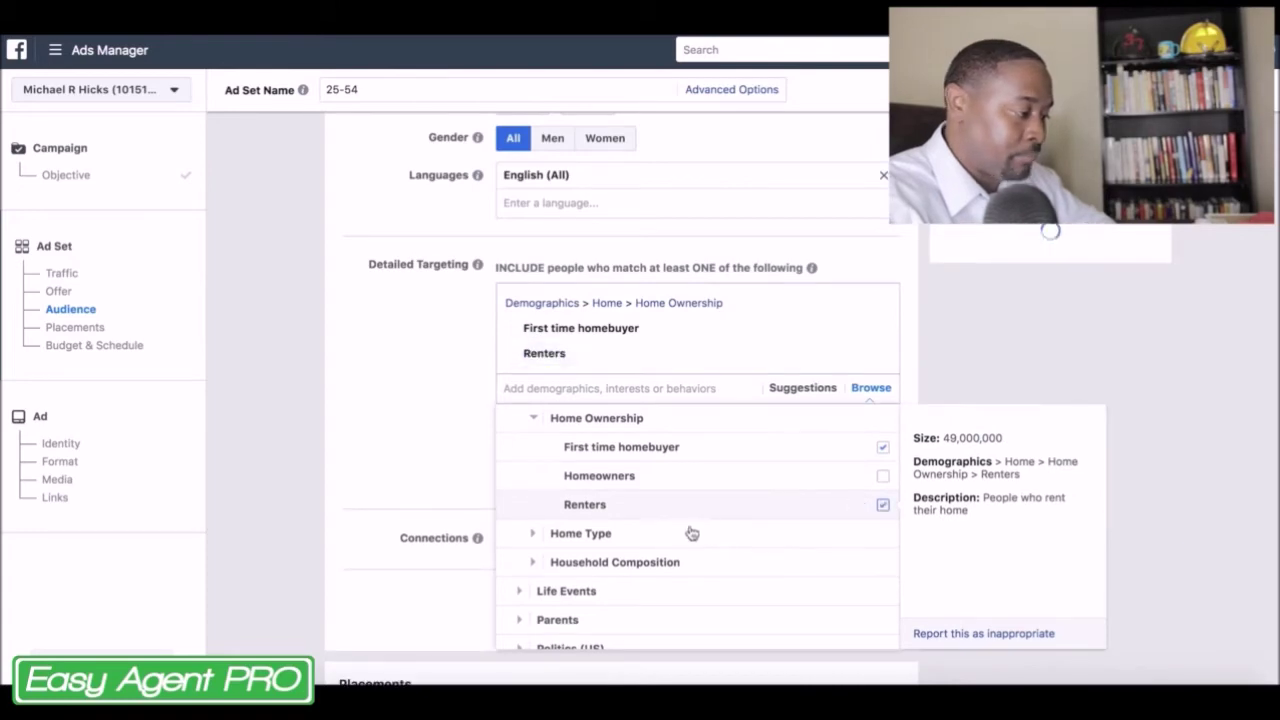
click(533, 418)
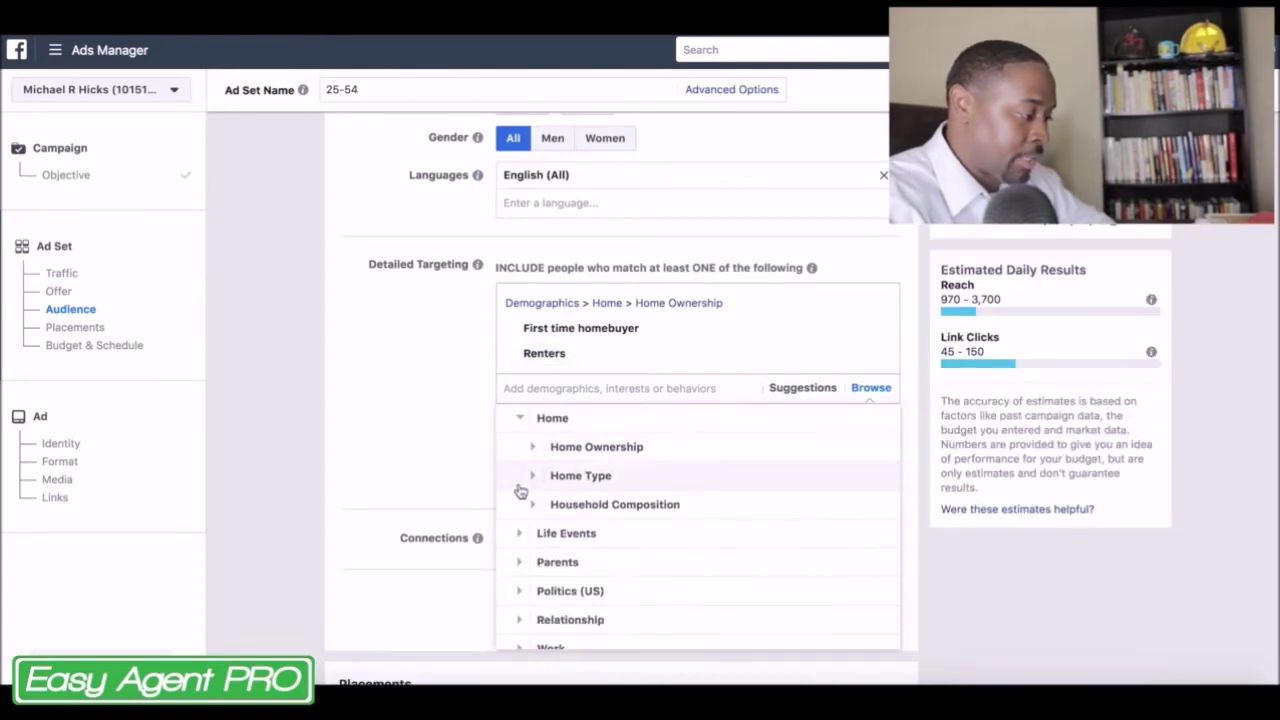
scroll(517, 491, down, 3)
- Add the suggested Likely to move behavior and Zillow interest to detailed targeting
click(363, 363)
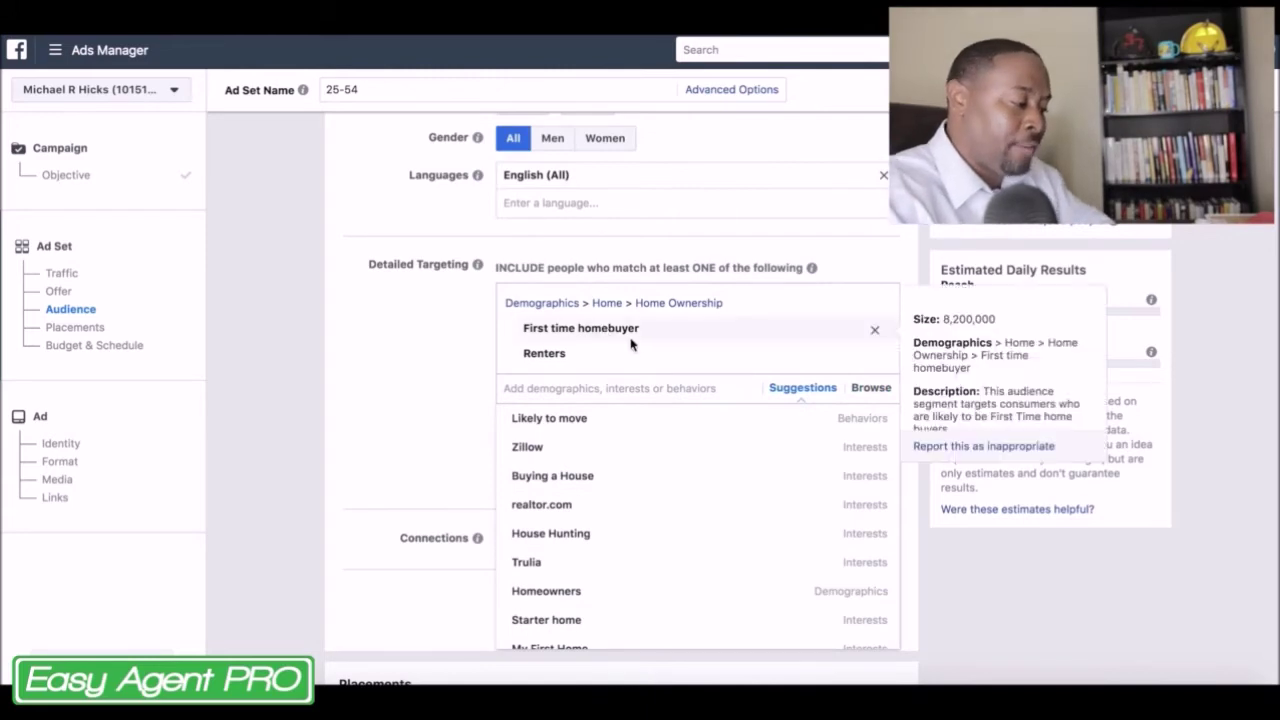
mouse_move(643, 345)
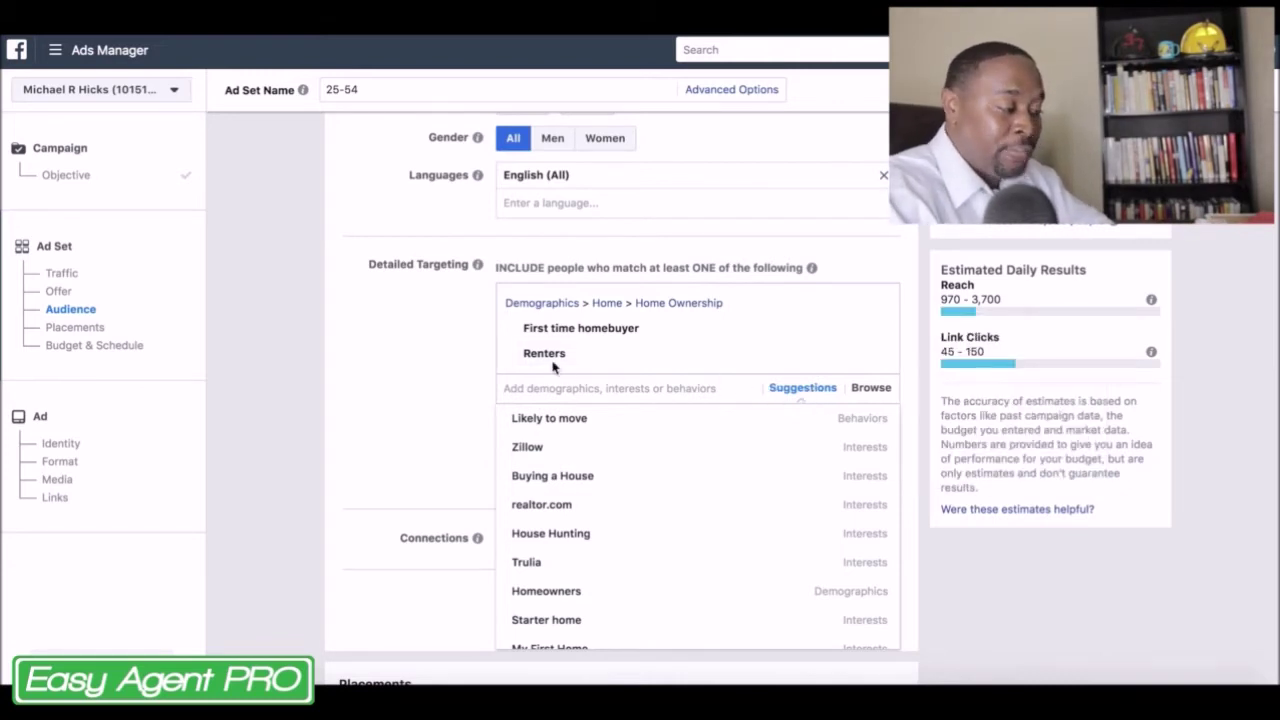
mouse_move(588, 355)
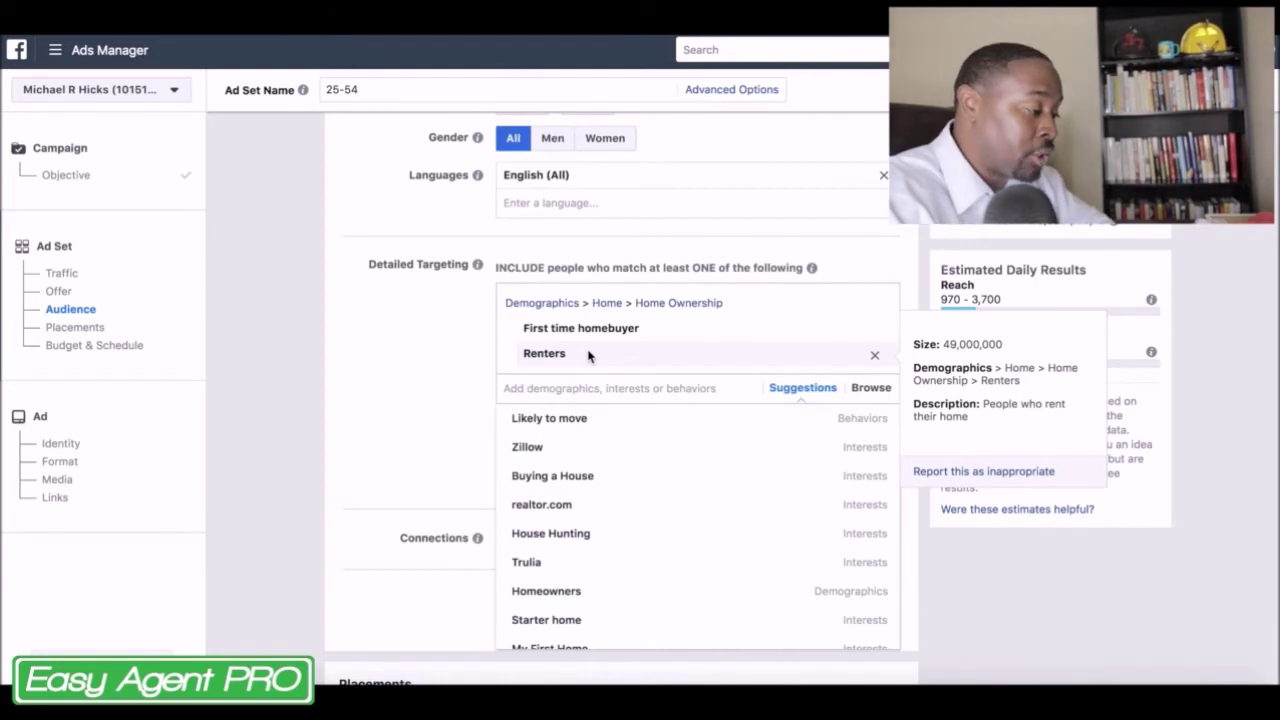
scroll(422, 368, down, 1)
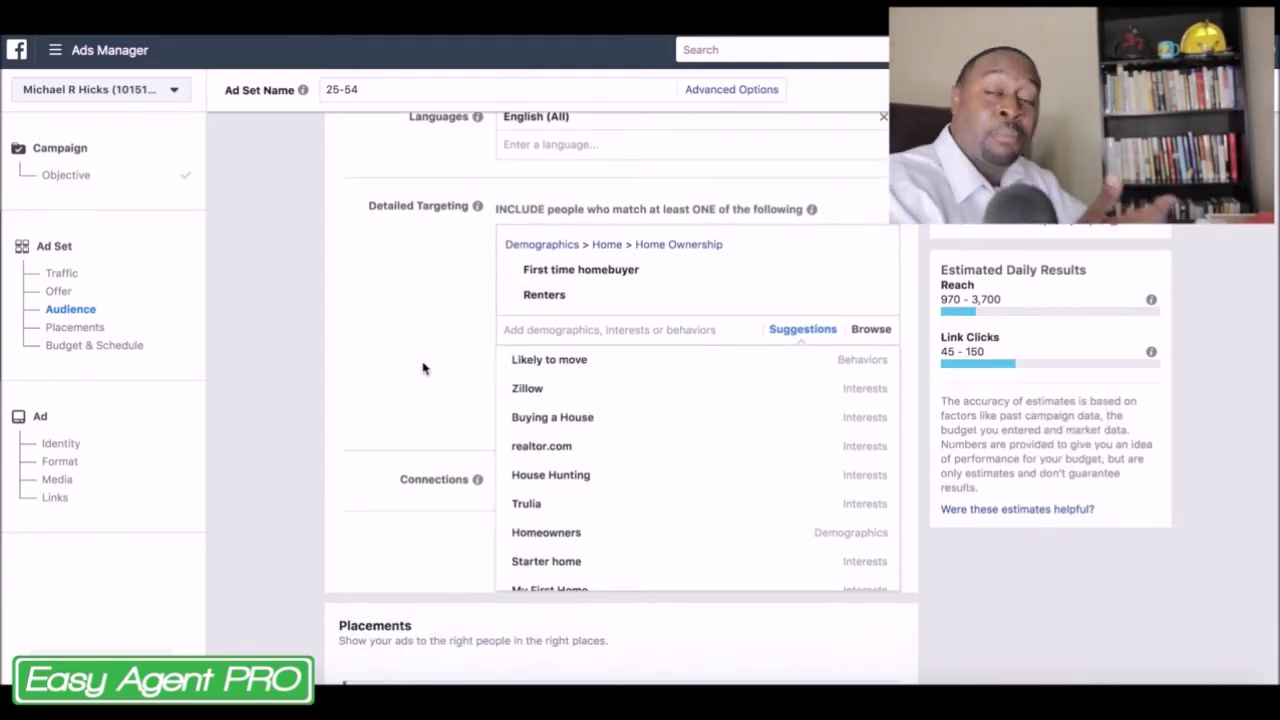
click(578, 362)
mouse_move(561, 423)
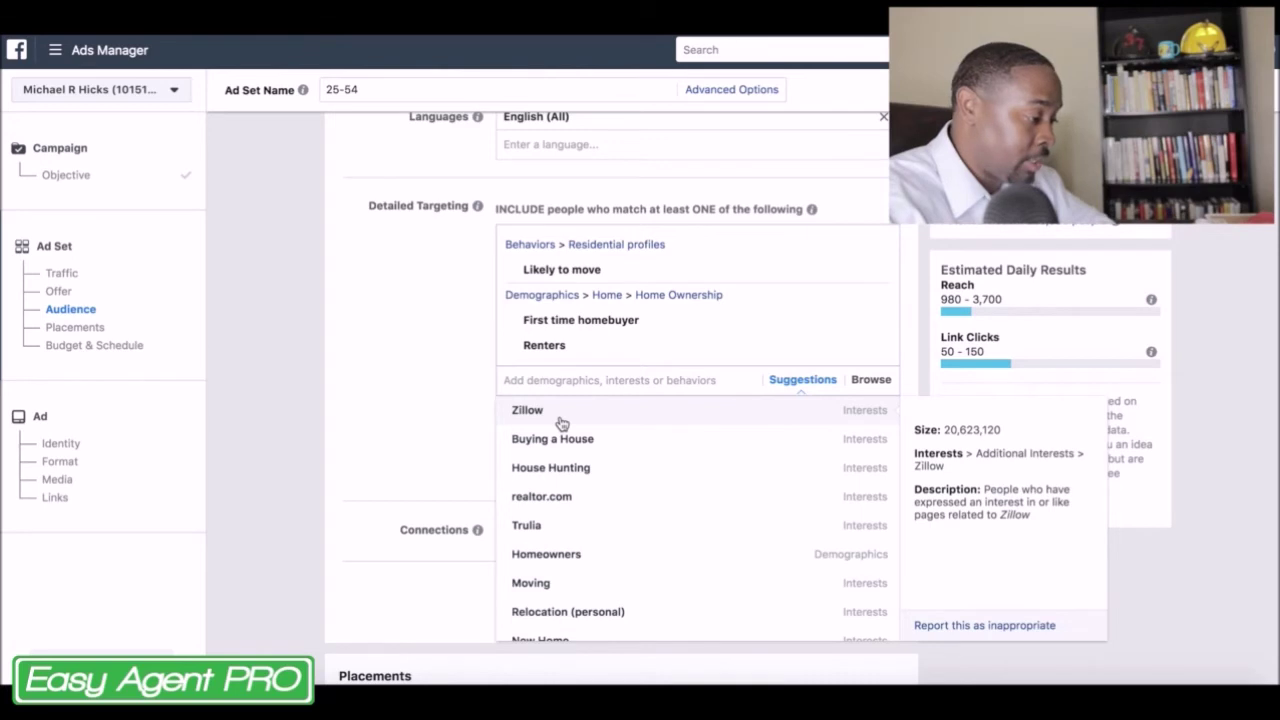
click(561, 423)
- Add the Buying a House and House Hunting interests, then close the suggestions list
mouse_move(571, 494)
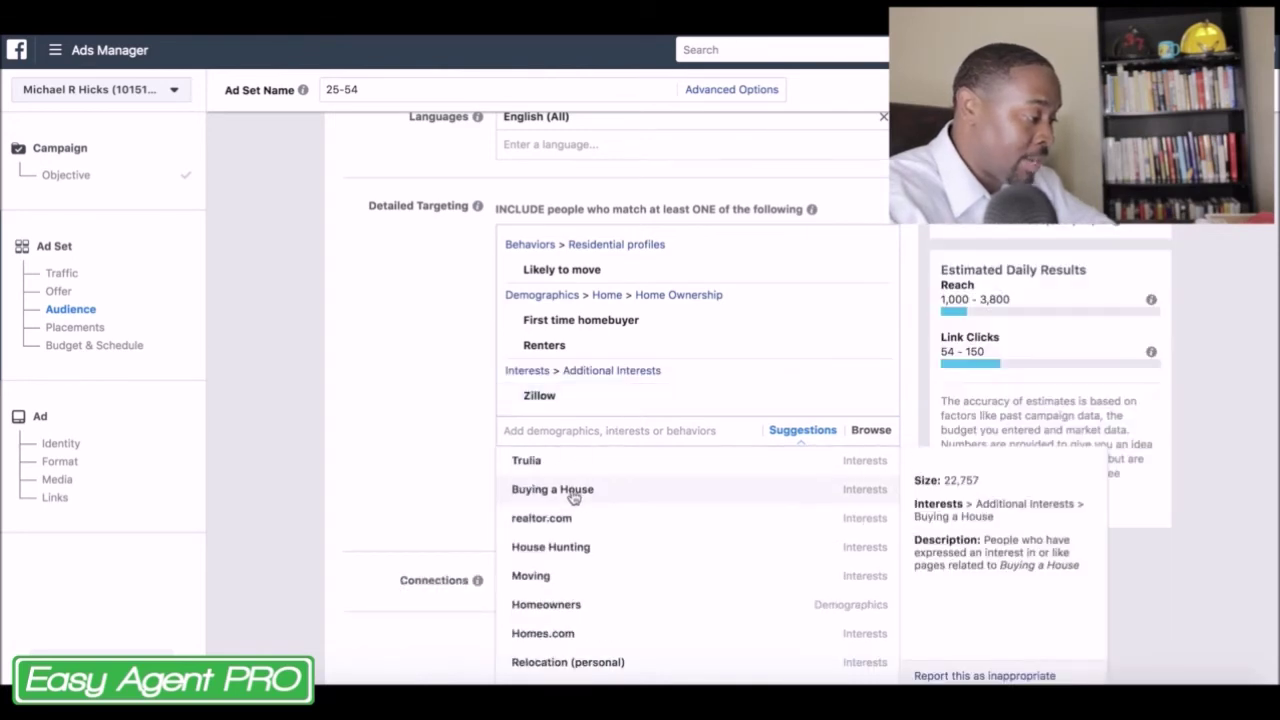
click(573, 497)
mouse_move(577, 520)
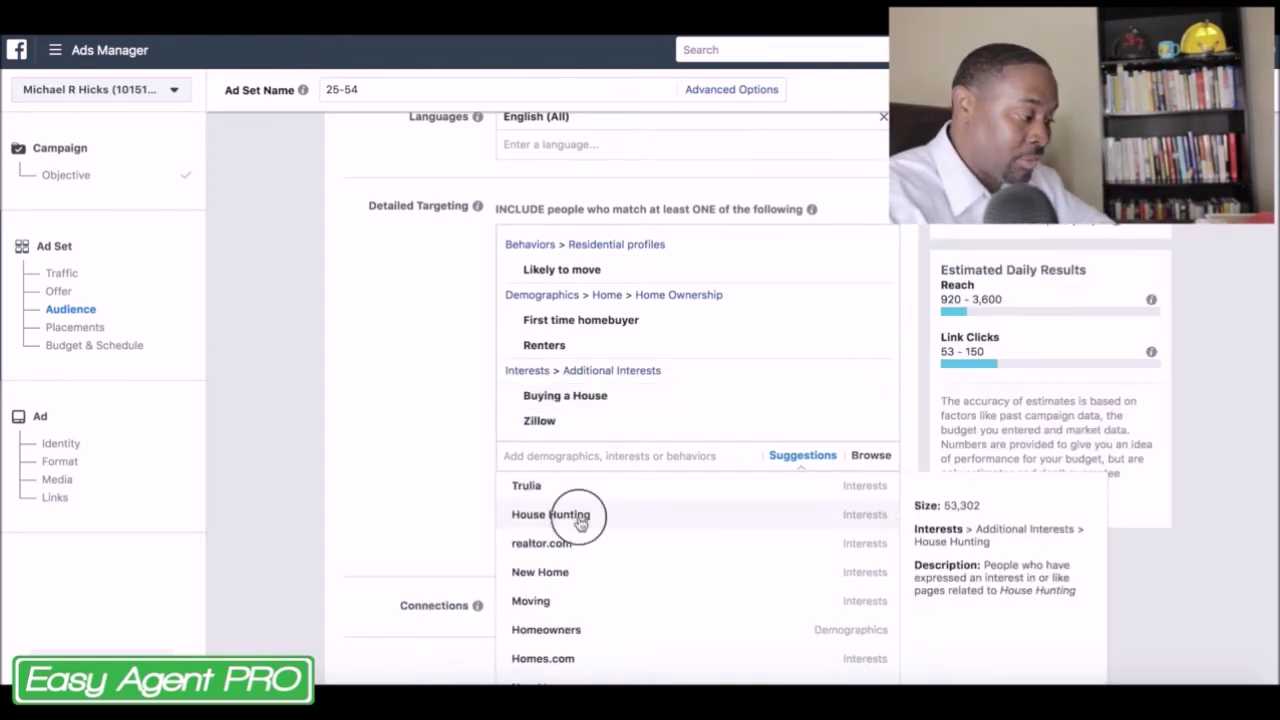
click(580, 524)
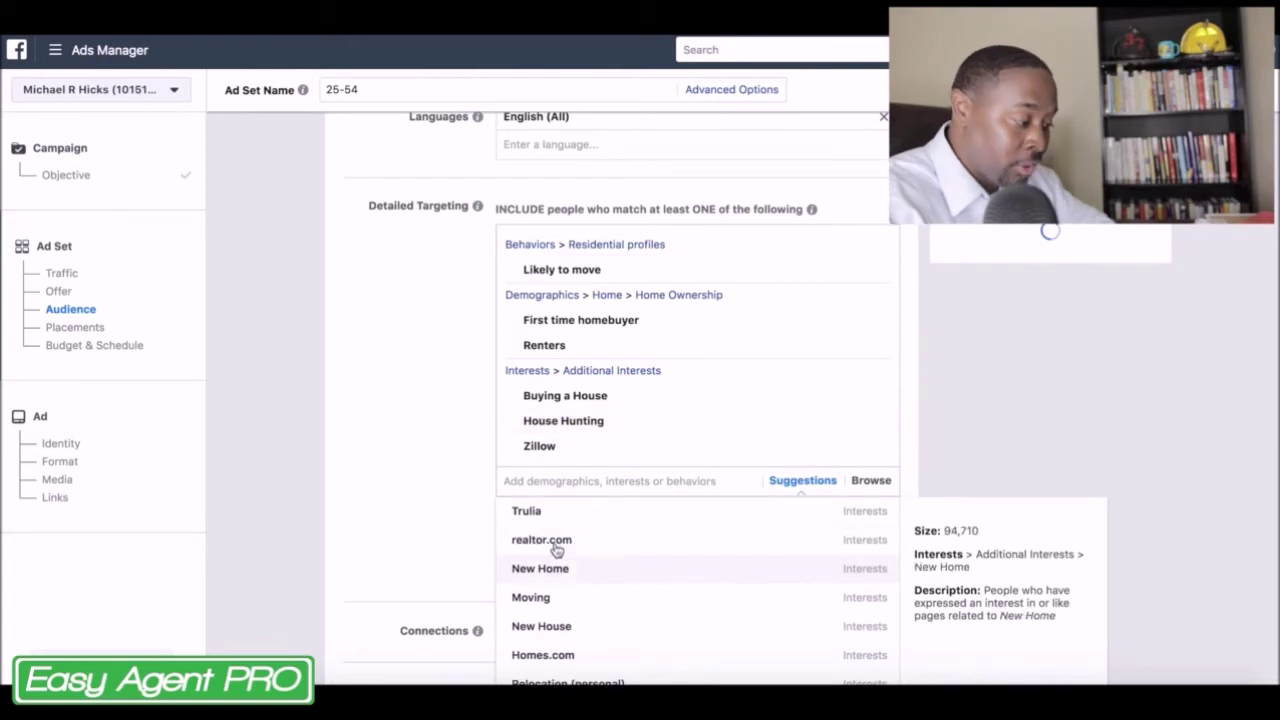
scroll(567, 553, down, 1)
scroll(566, 553, down, 3)
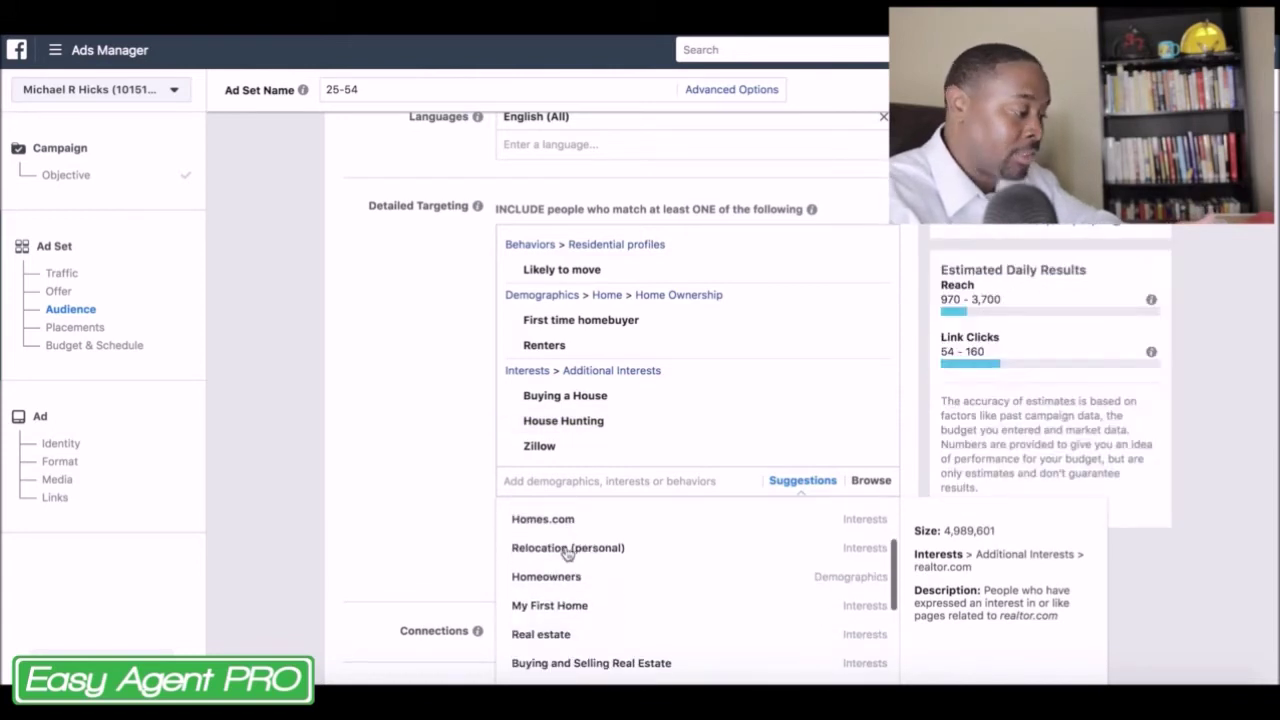
scroll(566, 553, down, 5)
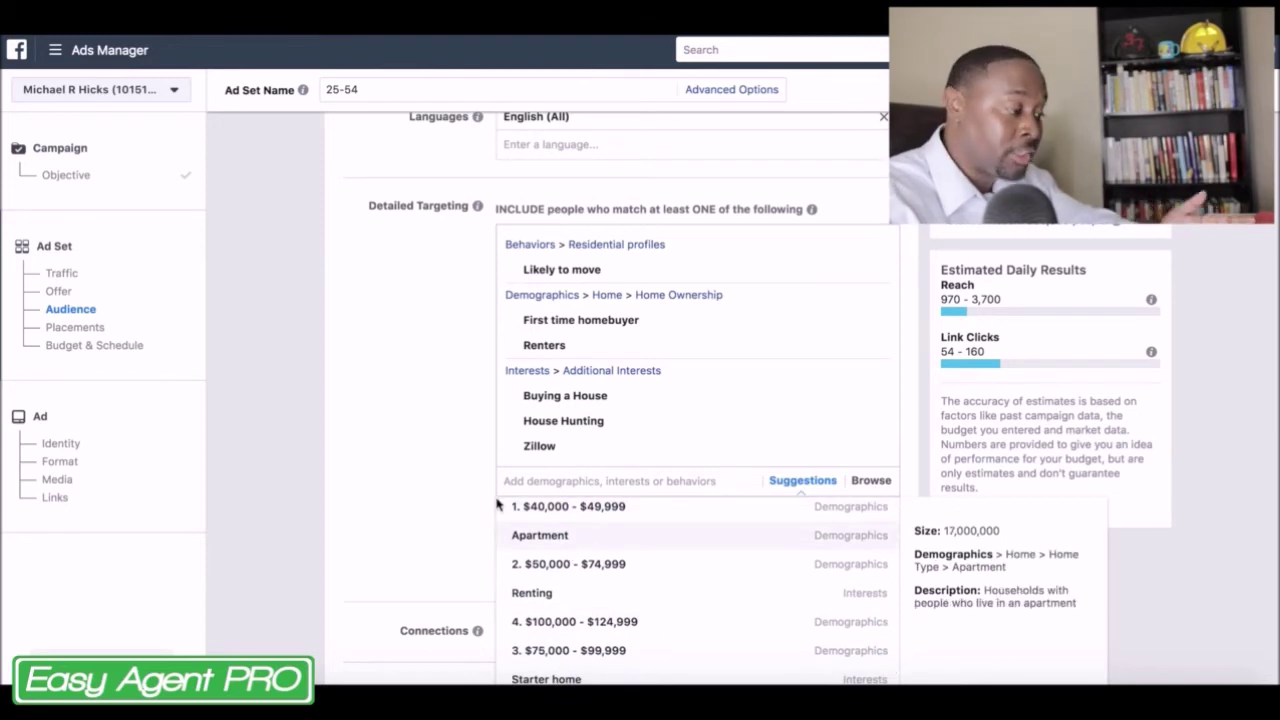
click(437, 433)
scroll(437, 433, down, 3)
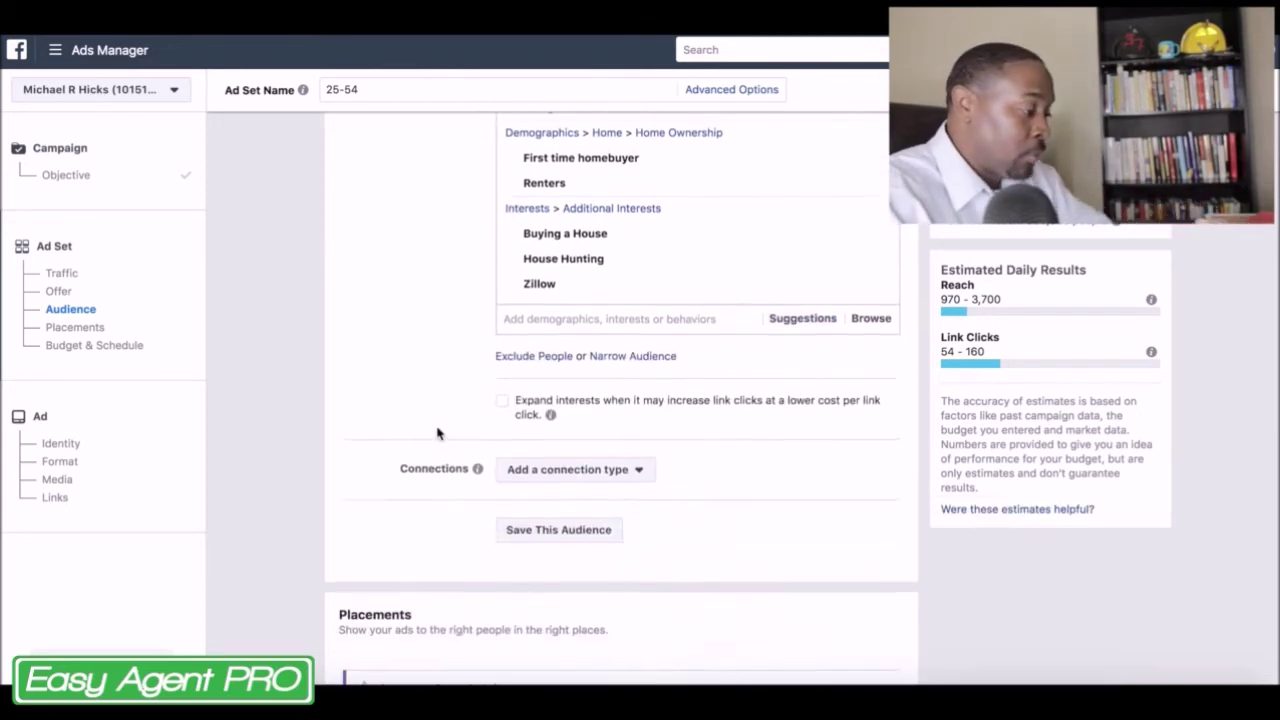
- Exclude people in the Real Estate industry behavior and with Real Estate as employer
click(530, 355)
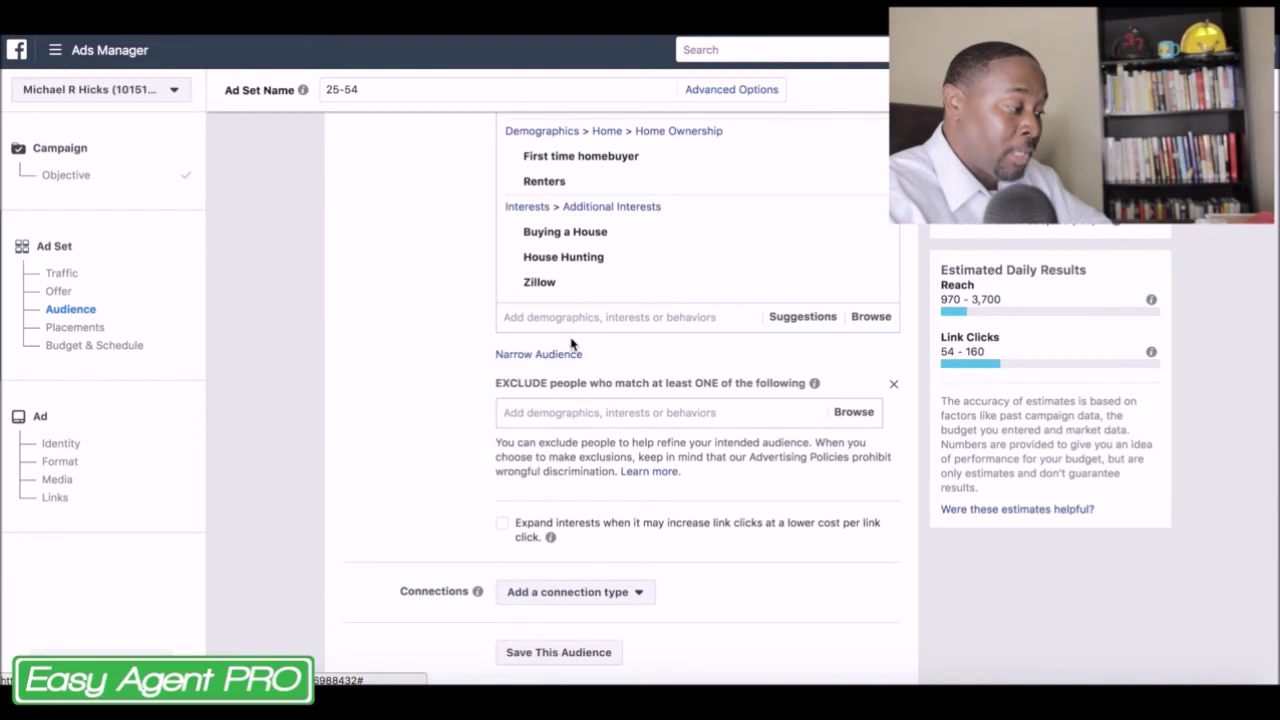
click(598, 410)
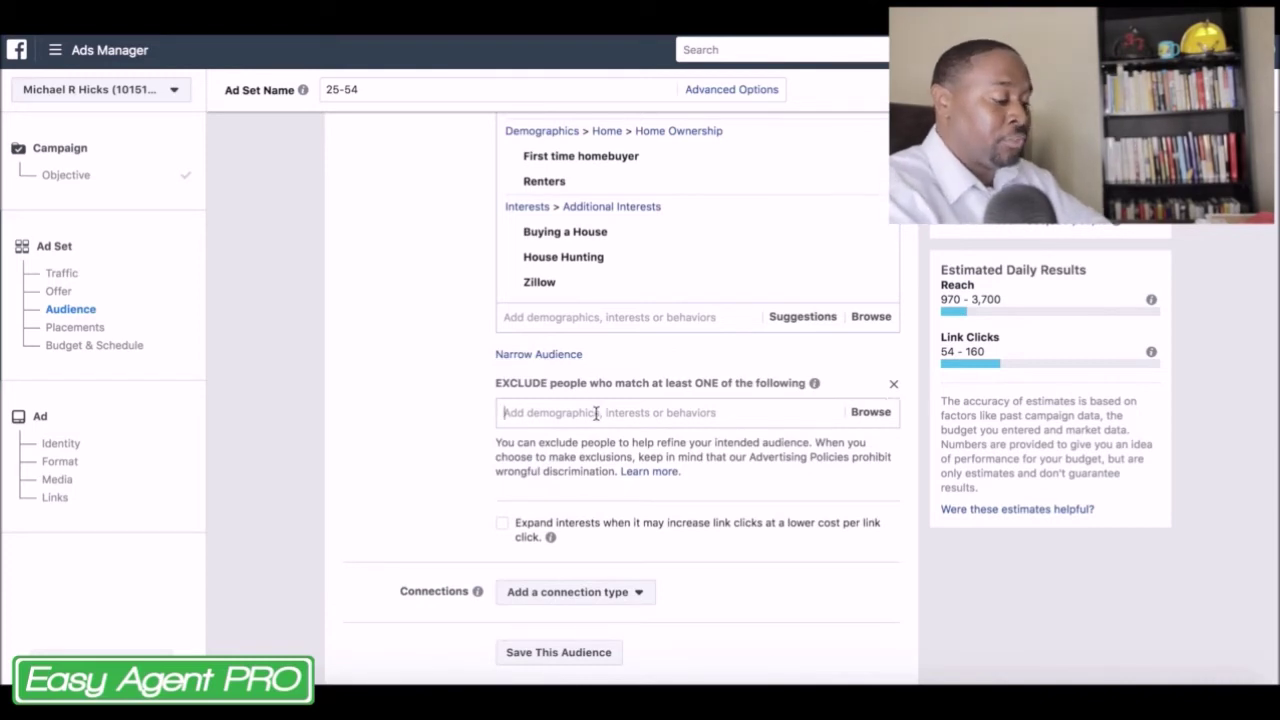
text(real estate)
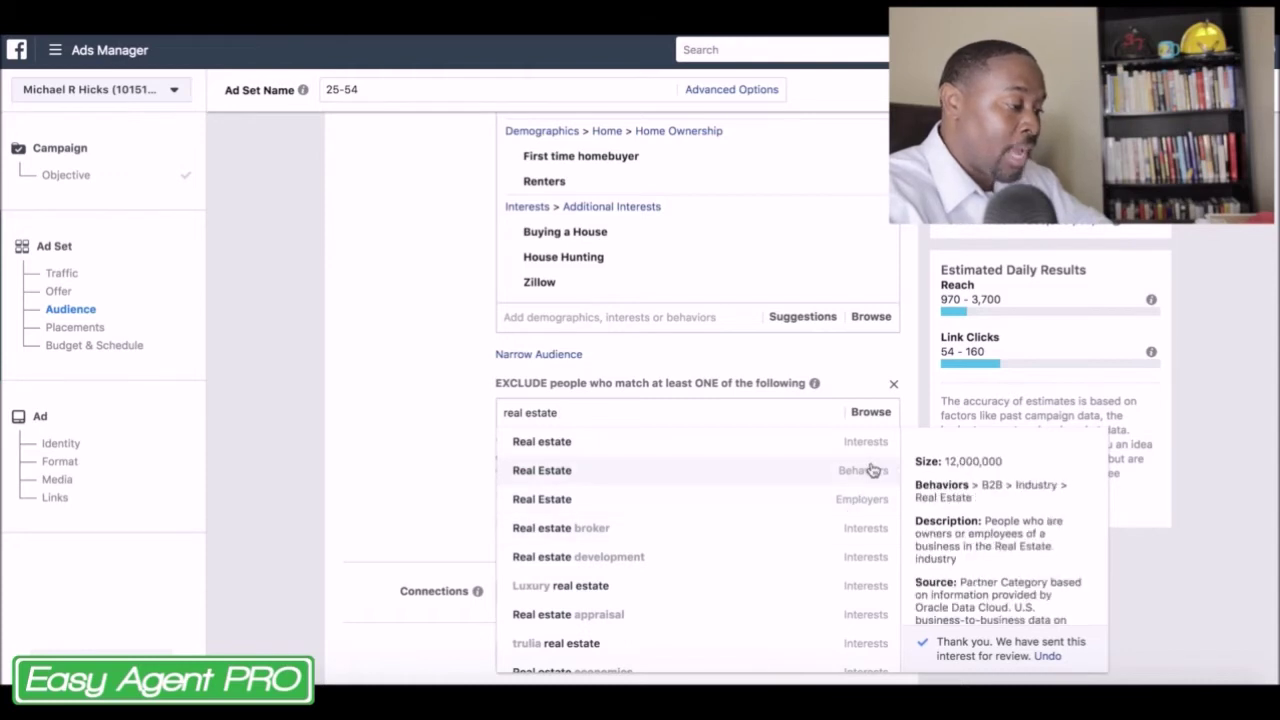
click(872, 476)
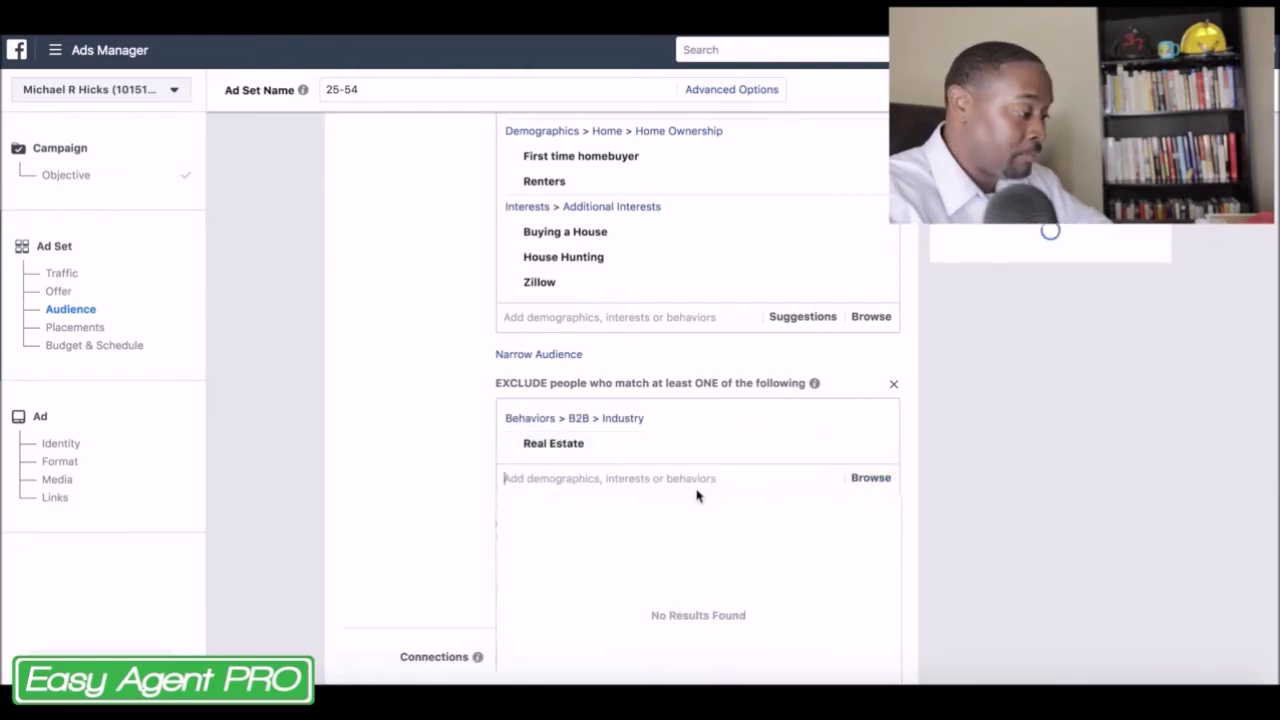
text(real es)
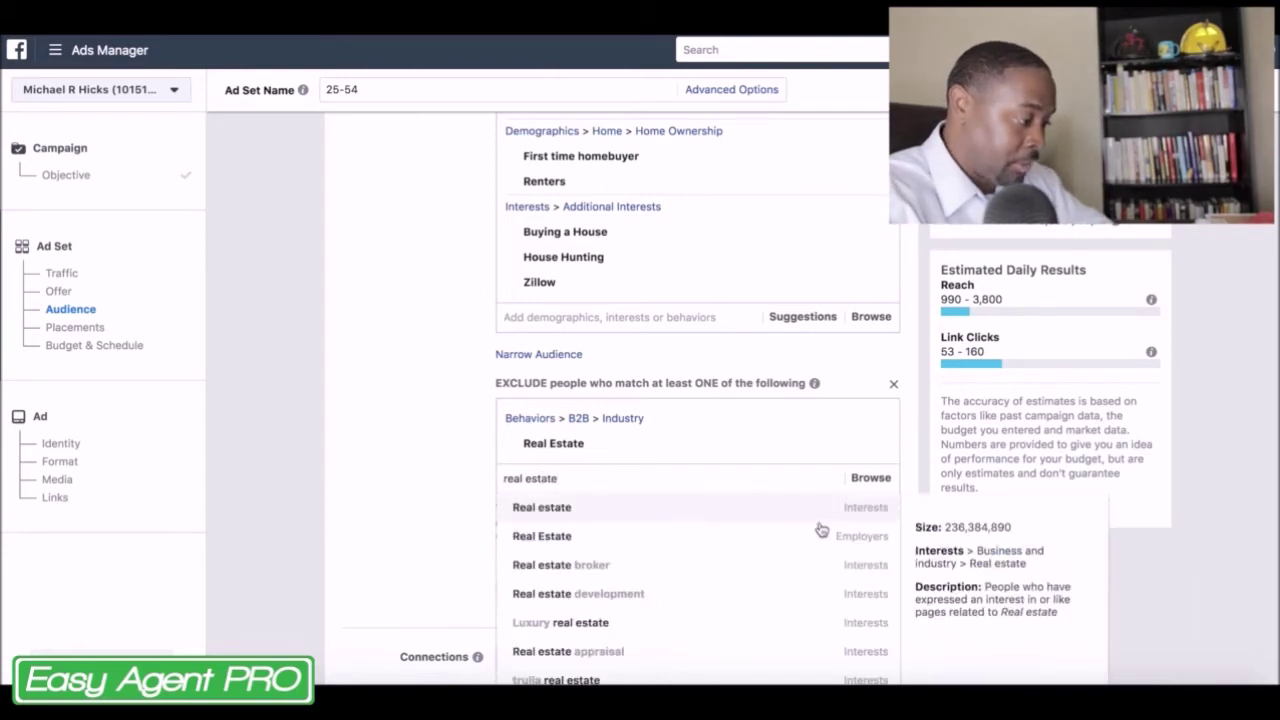
text(tate)
click(786, 530)
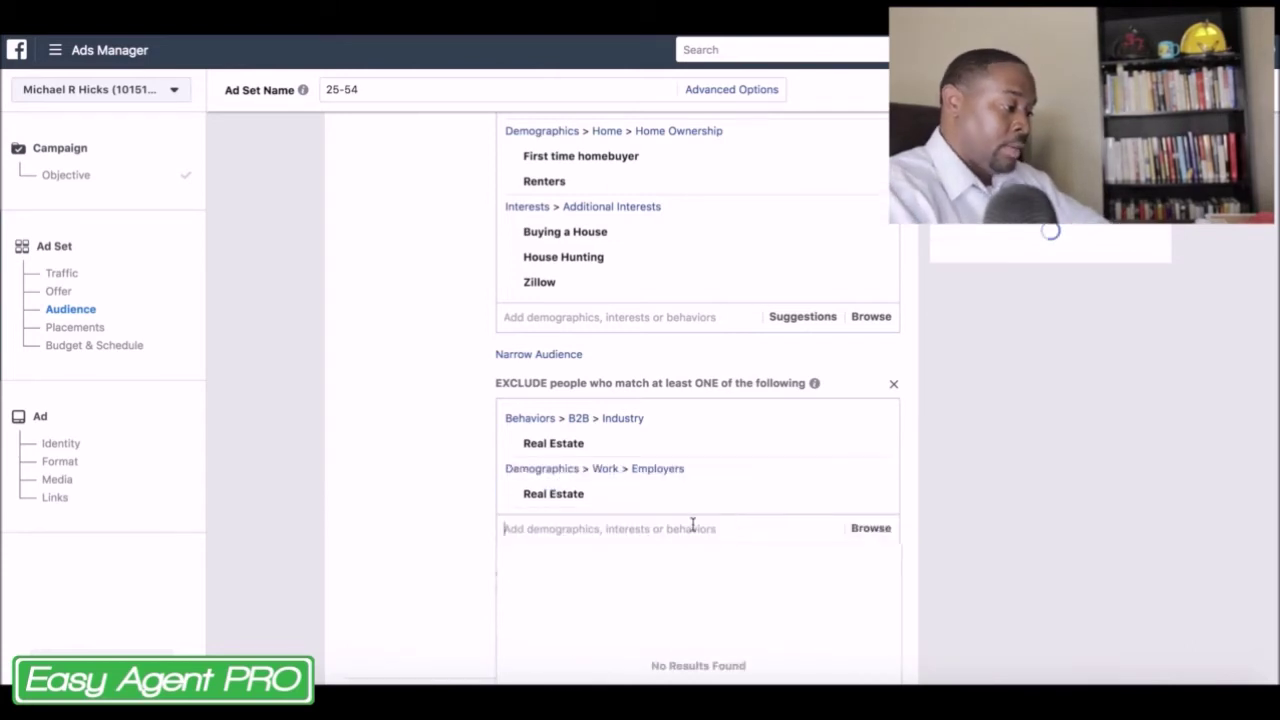
- Also exclude Real estate broker as both a job title and an employer
text(real estate broker)
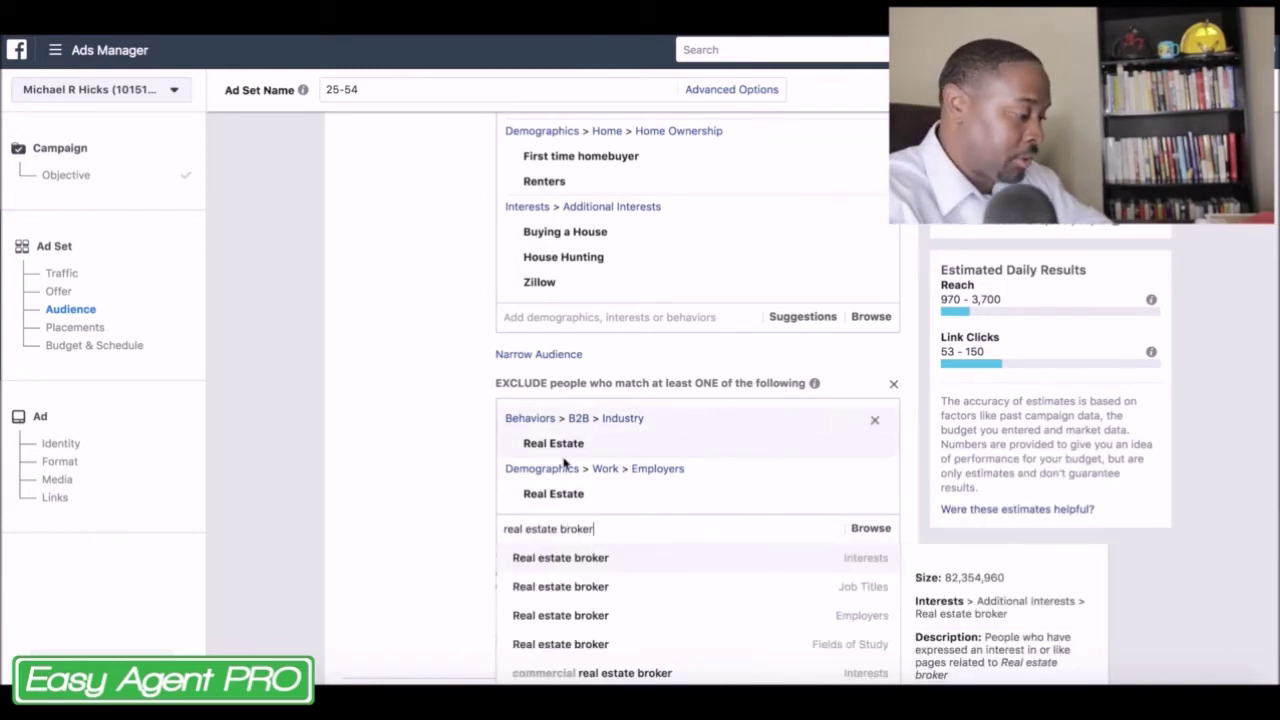
click(624, 597)
click(600, 615)
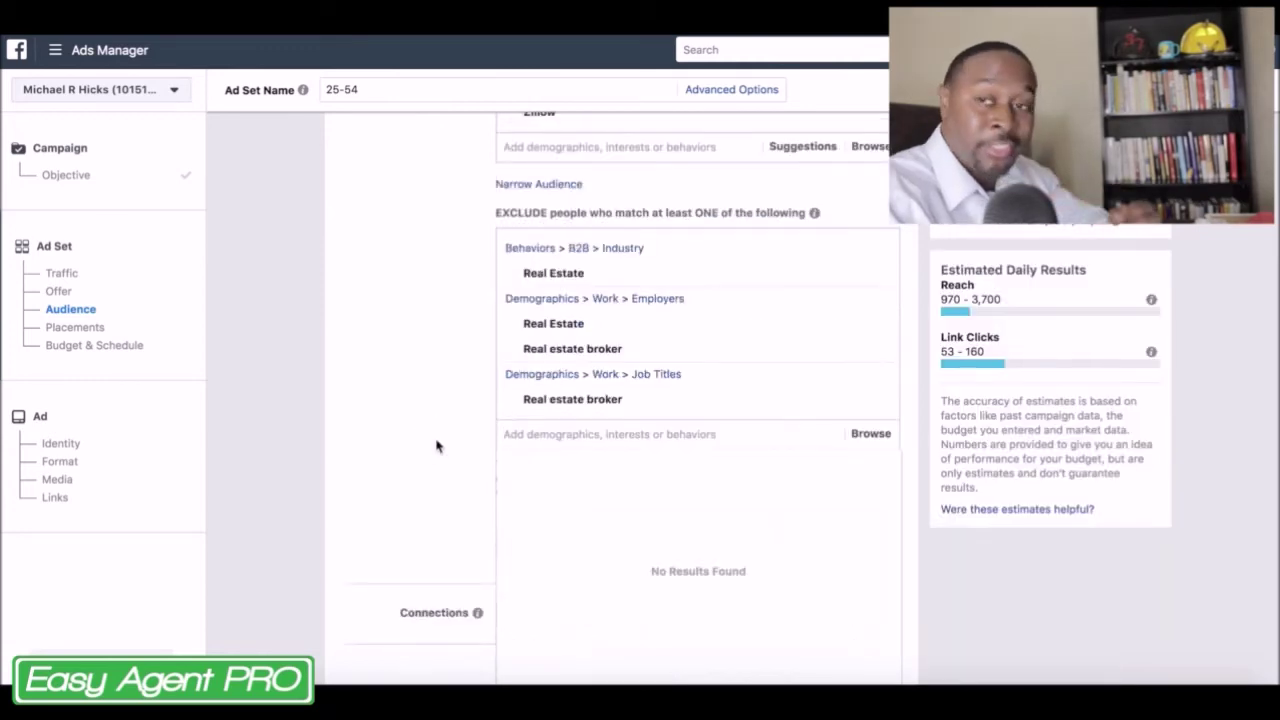
scroll(436, 446, down, 5)
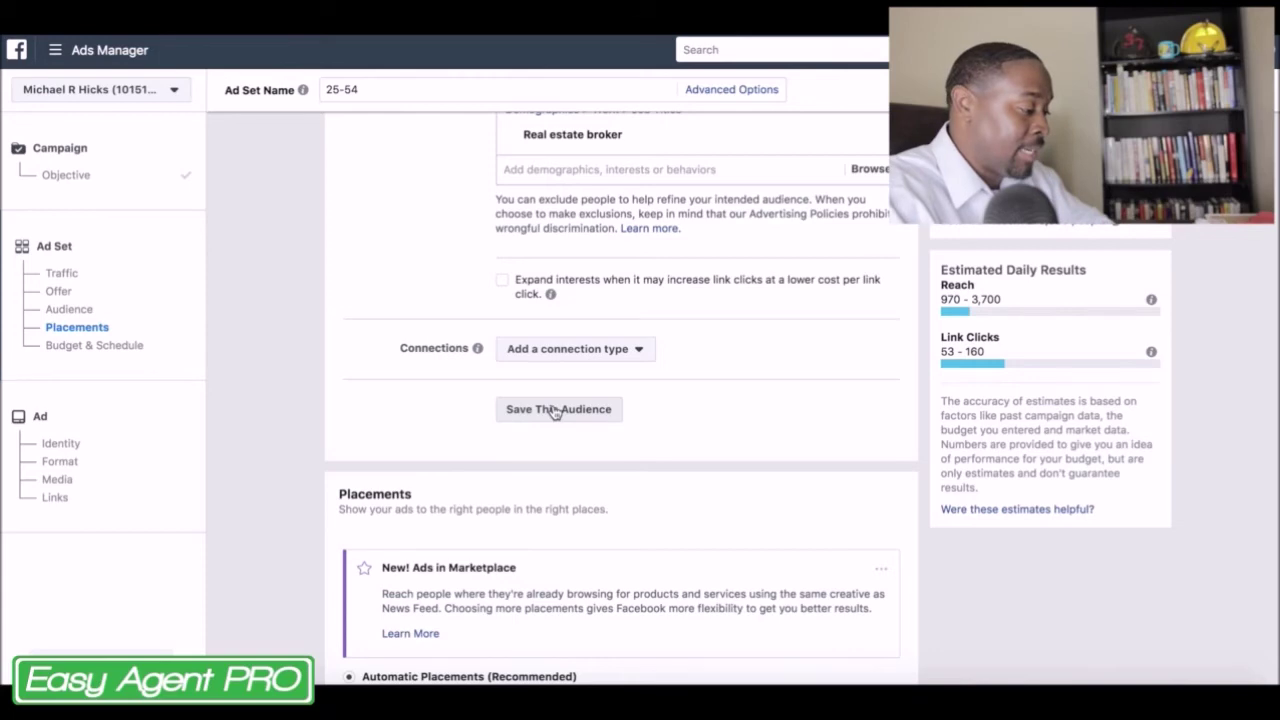
- Switch Placements from Automatic to Edit Placements
scroll(555, 410, down, 5)
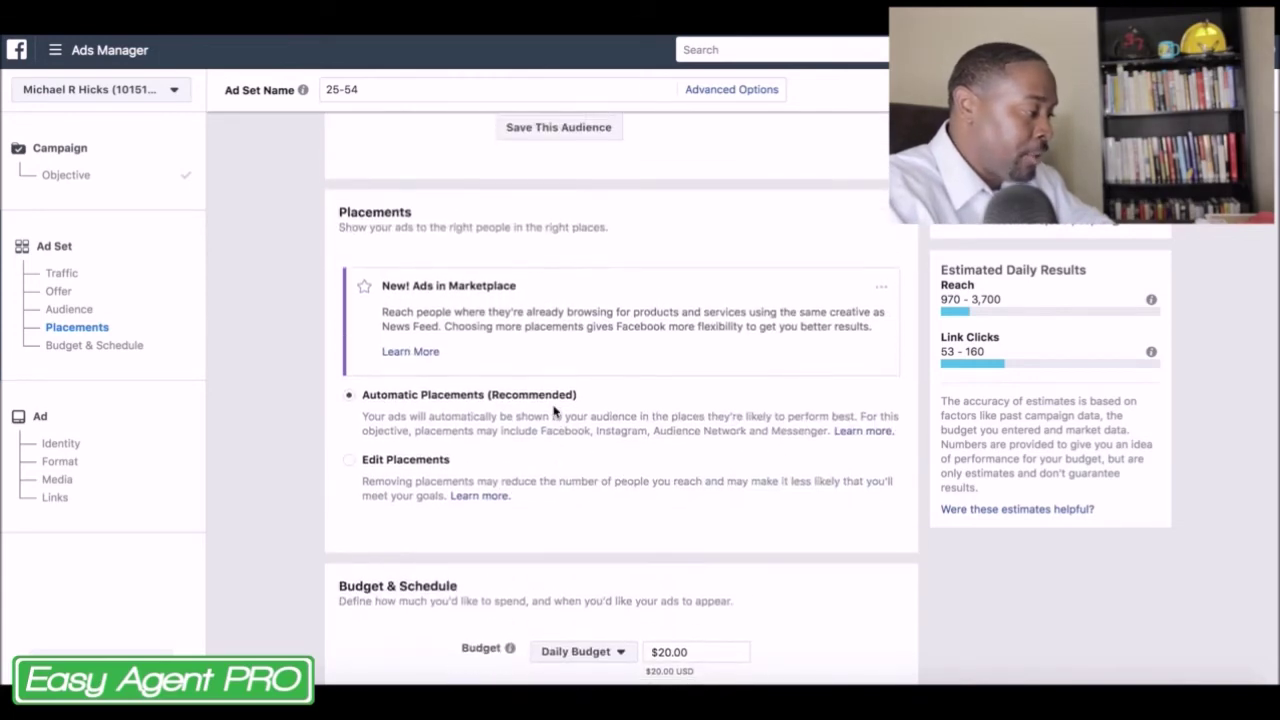
scroll(555, 410, down, 1)
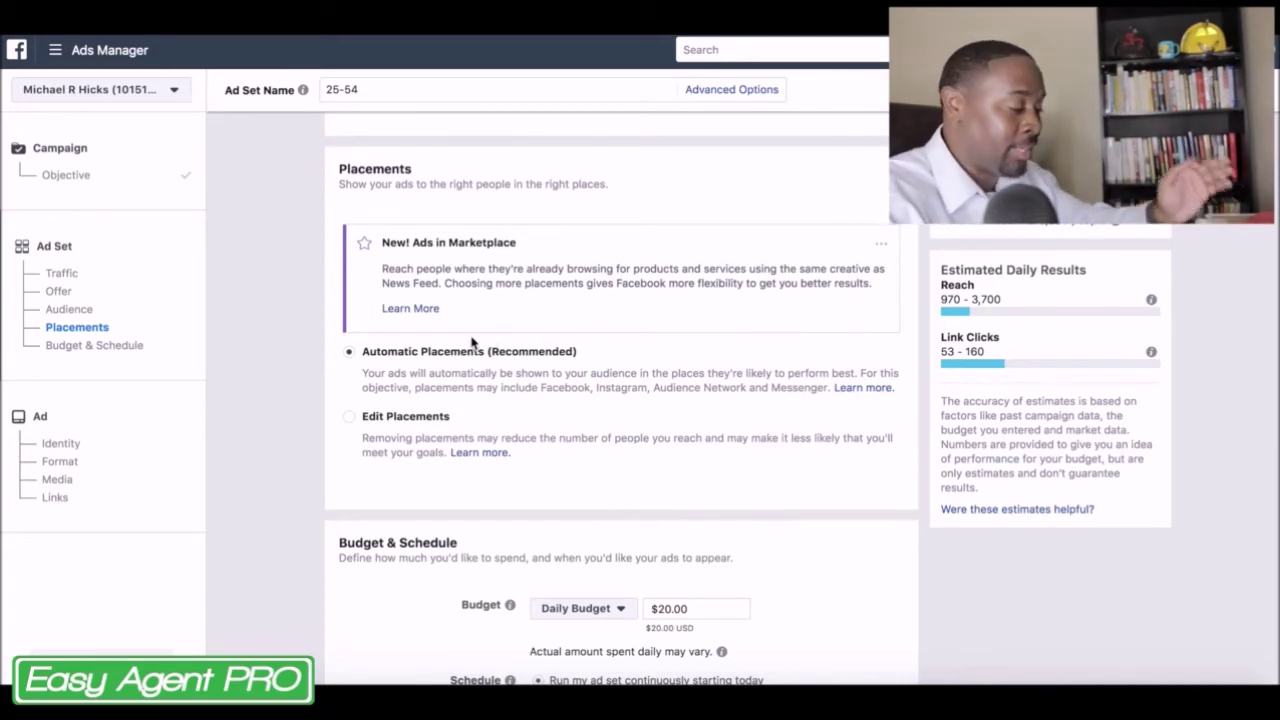
click(348, 419)
- Uncheck Instant Articles, Right Column, Marketplace, Instagram and Audience Network, leaving only Facebook Feeds
scroll(757, 400, down, 5)
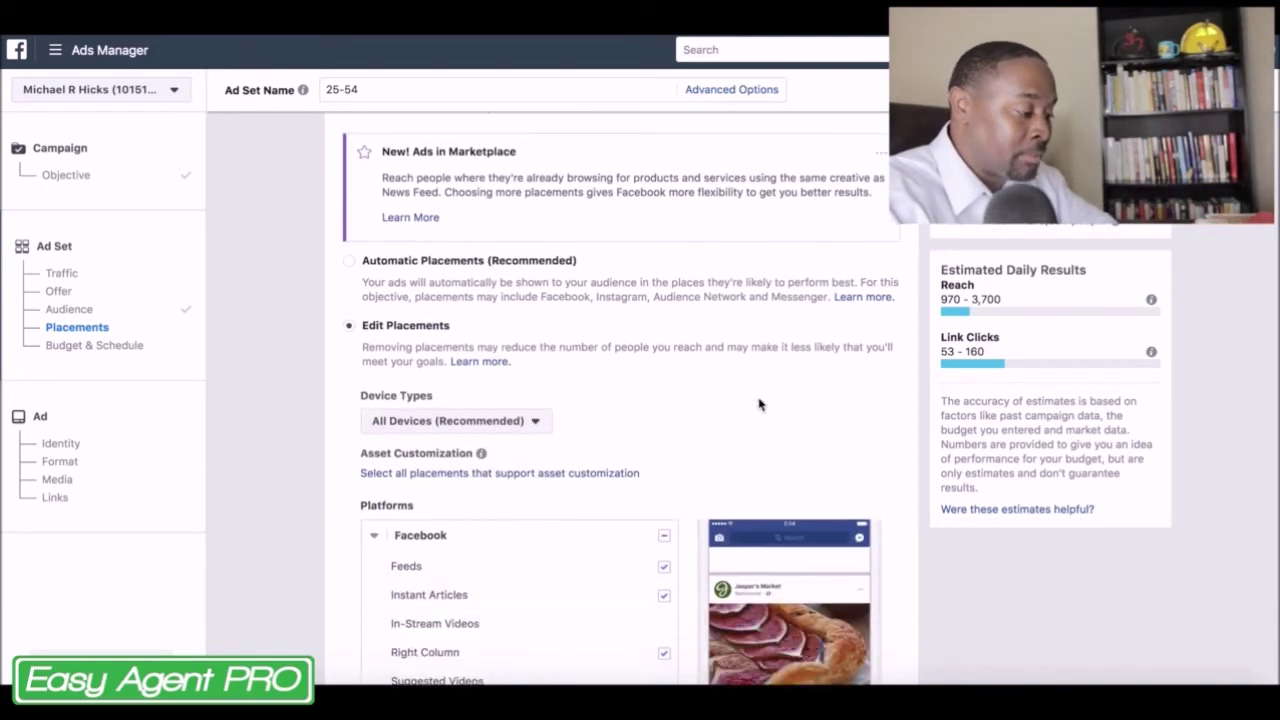
scroll(682, 380, down, 3)
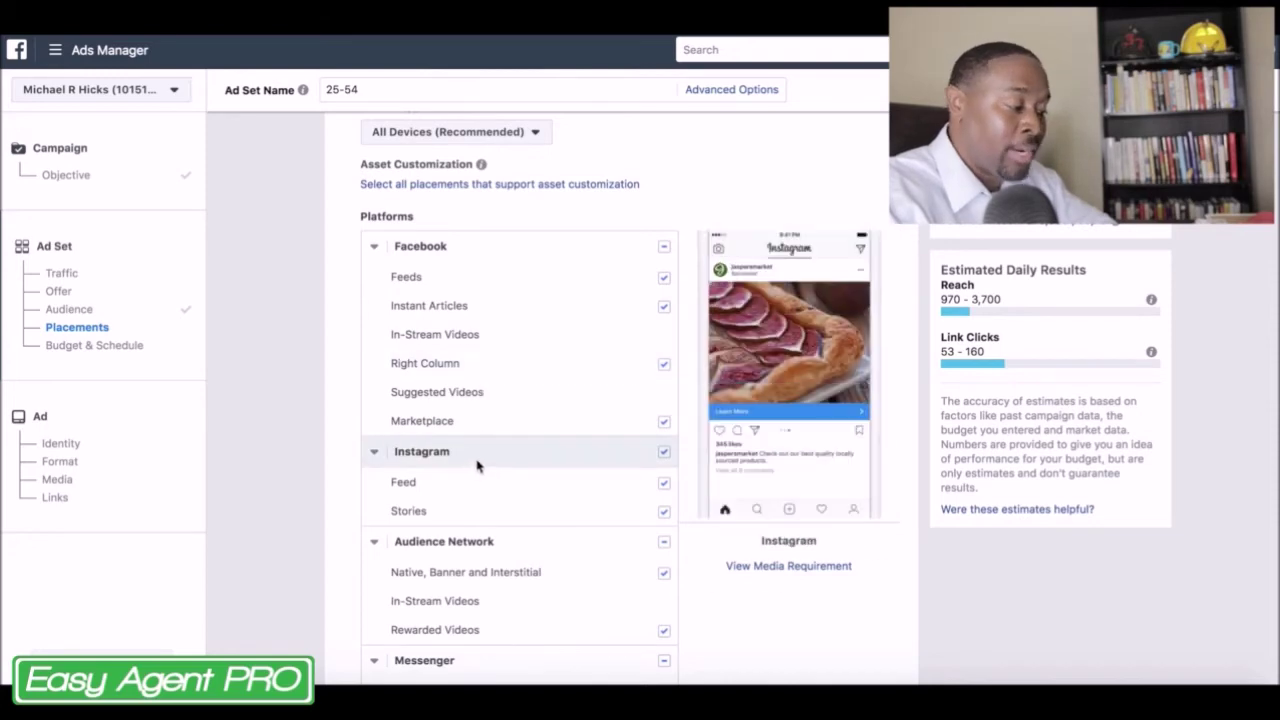
scroll(488, 474, down, 2)
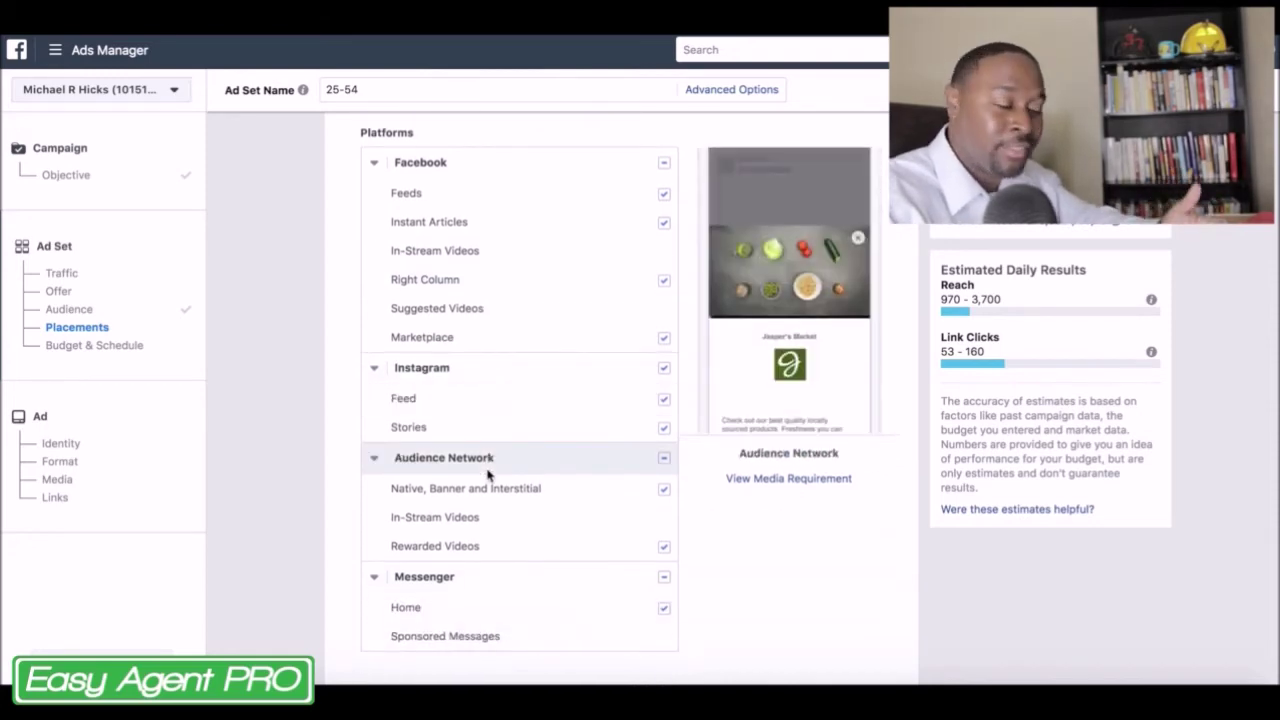
scroll(488, 474, up, 2)
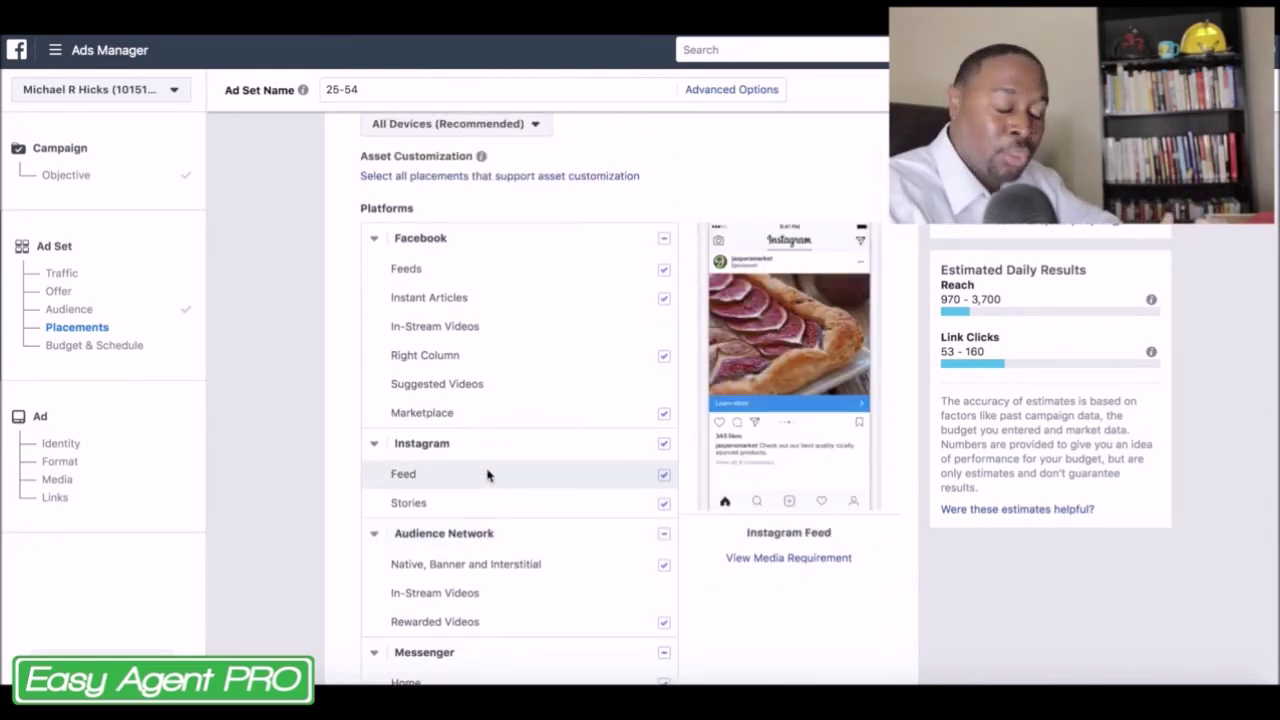
click(663, 300)
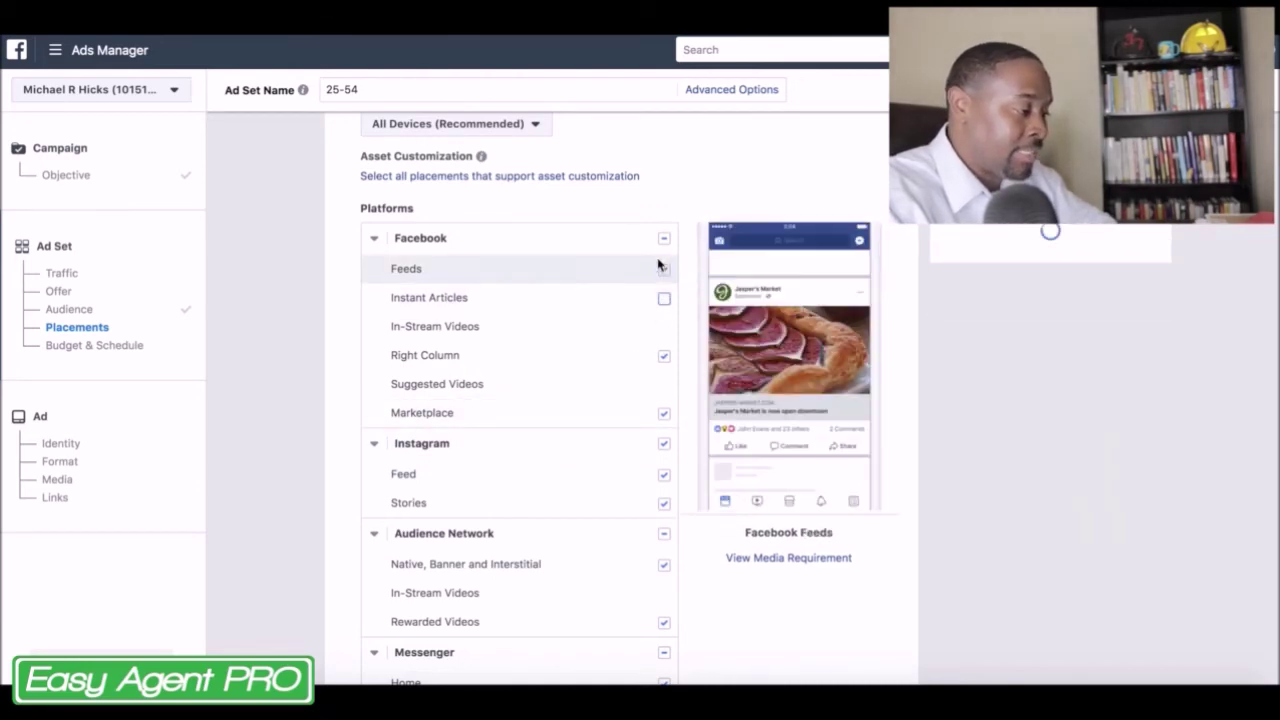
click(665, 357)
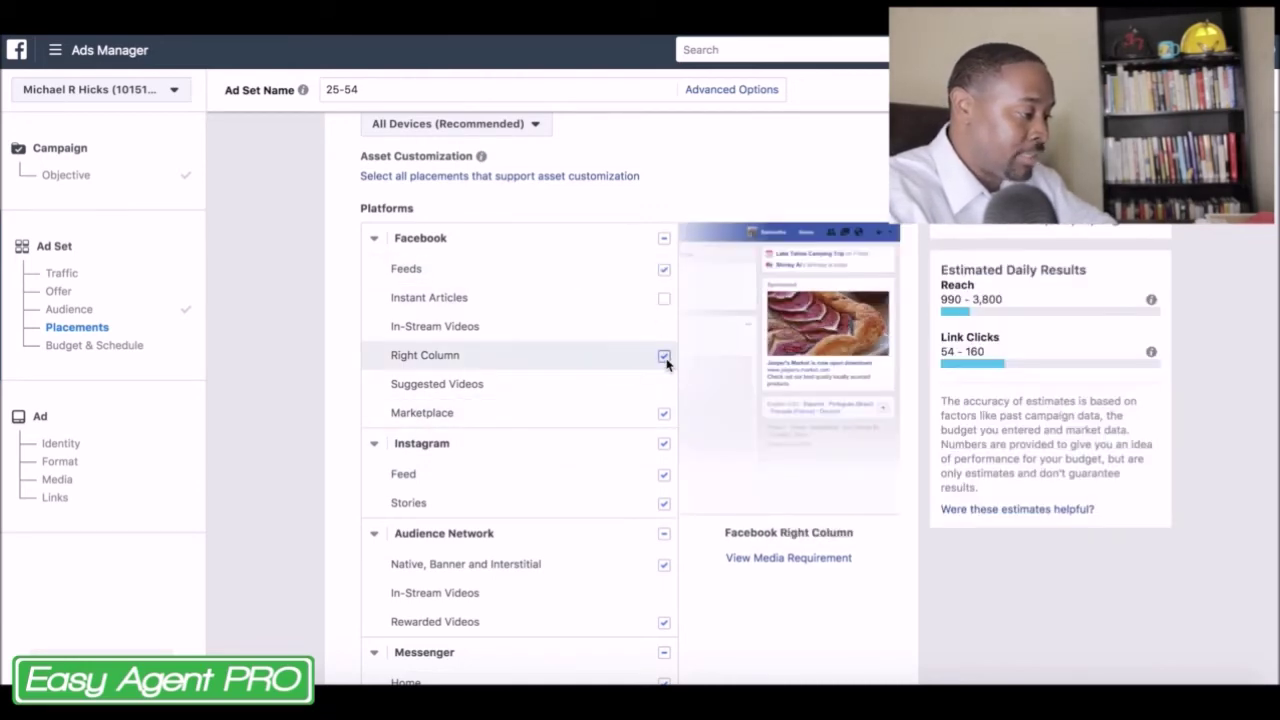
click(664, 413)
click(665, 445)
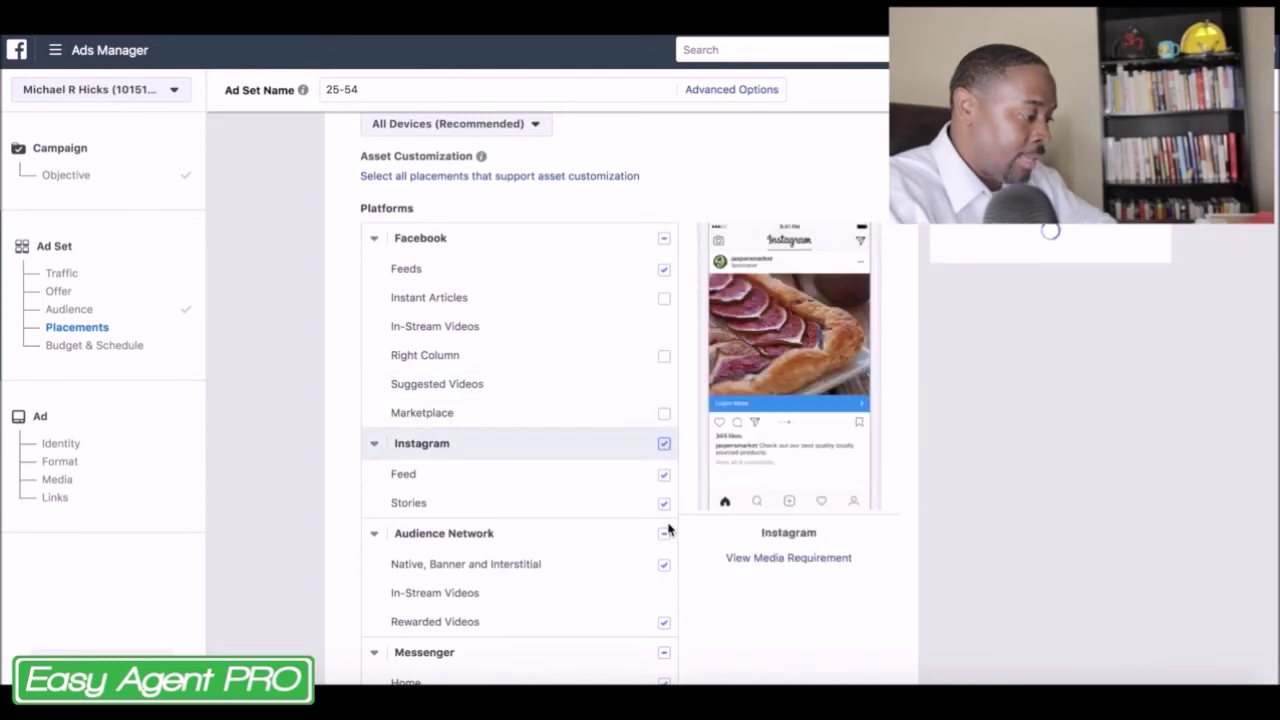
click(664, 535)
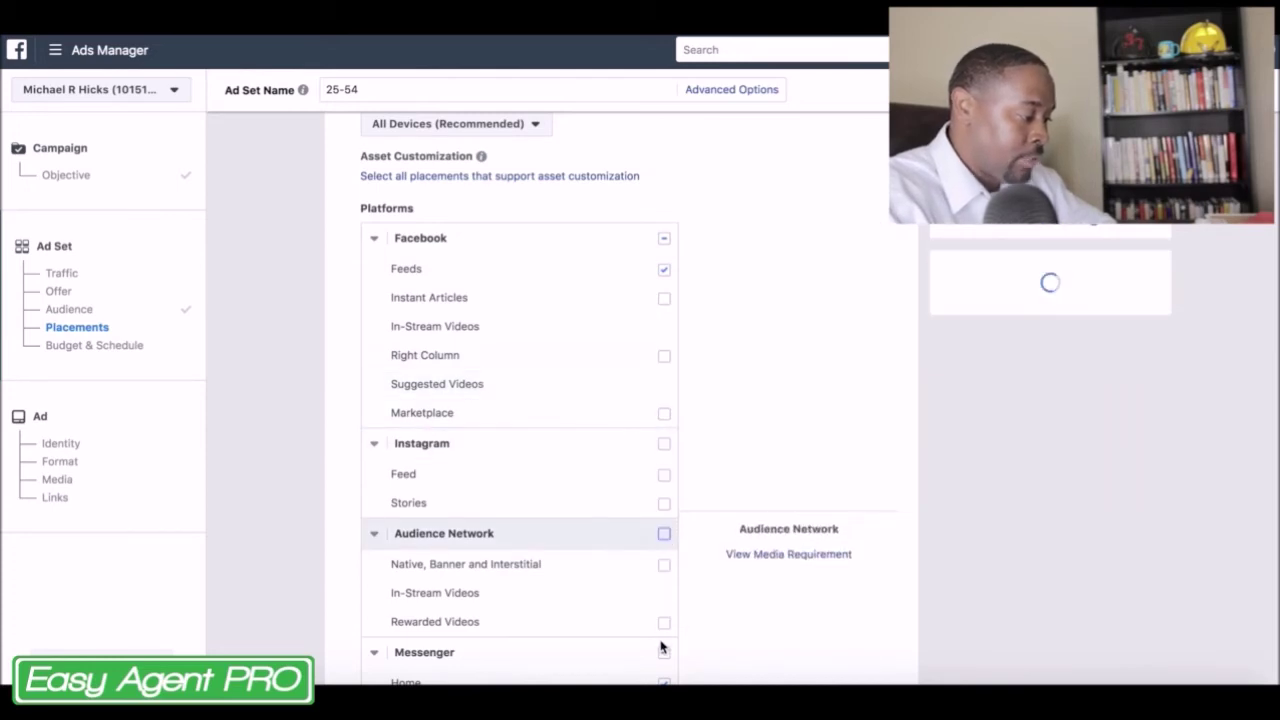
scroll(660, 640, down, 1)
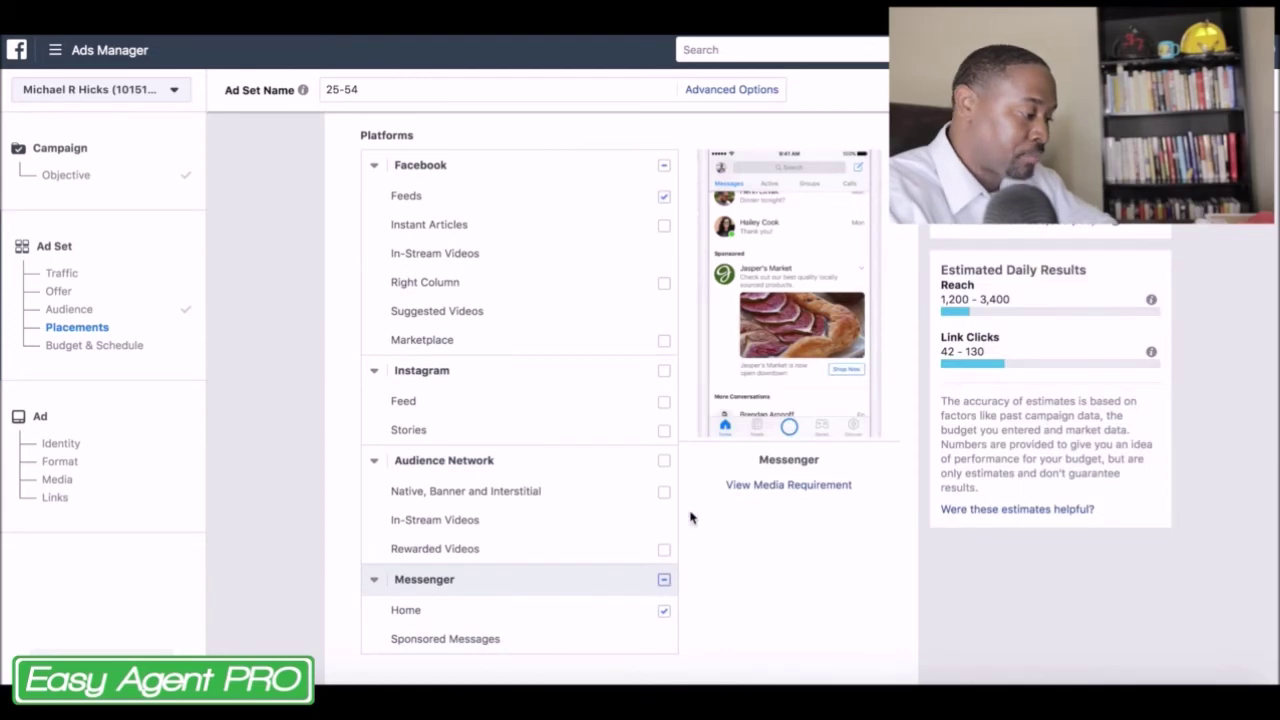
scroll(690, 517, down, 5)
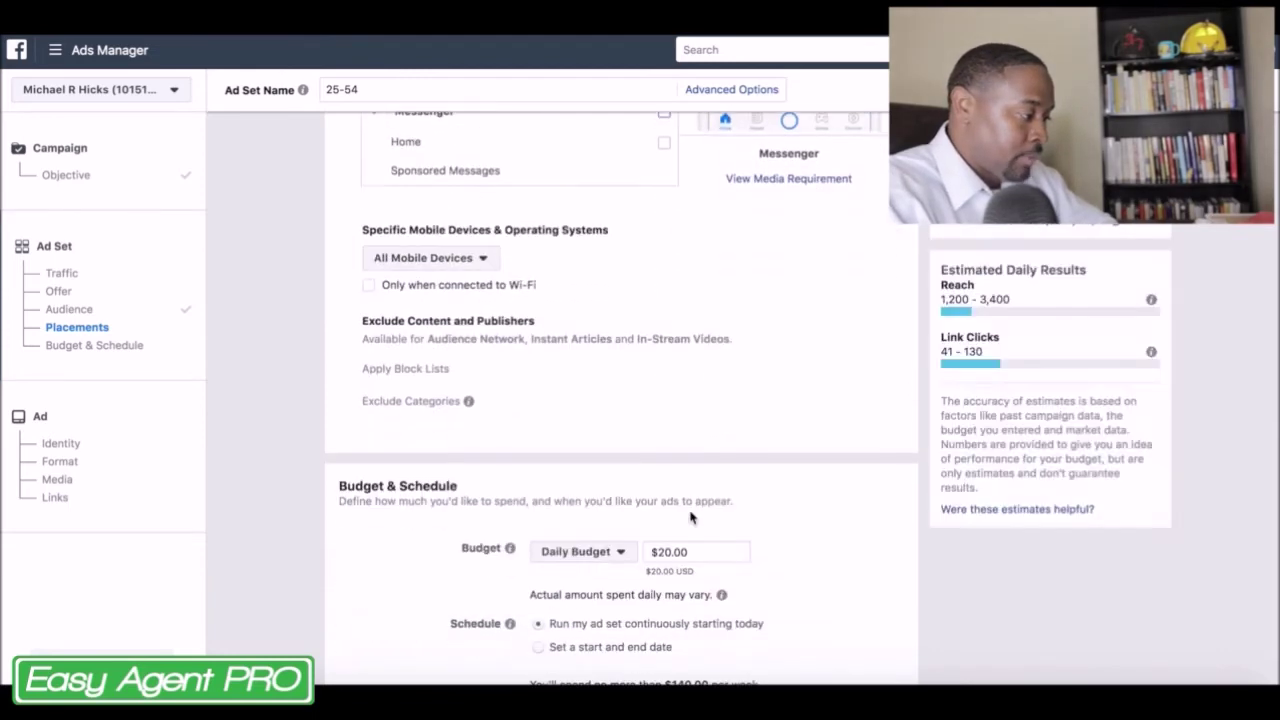
scroll(690, 515, up, 1)
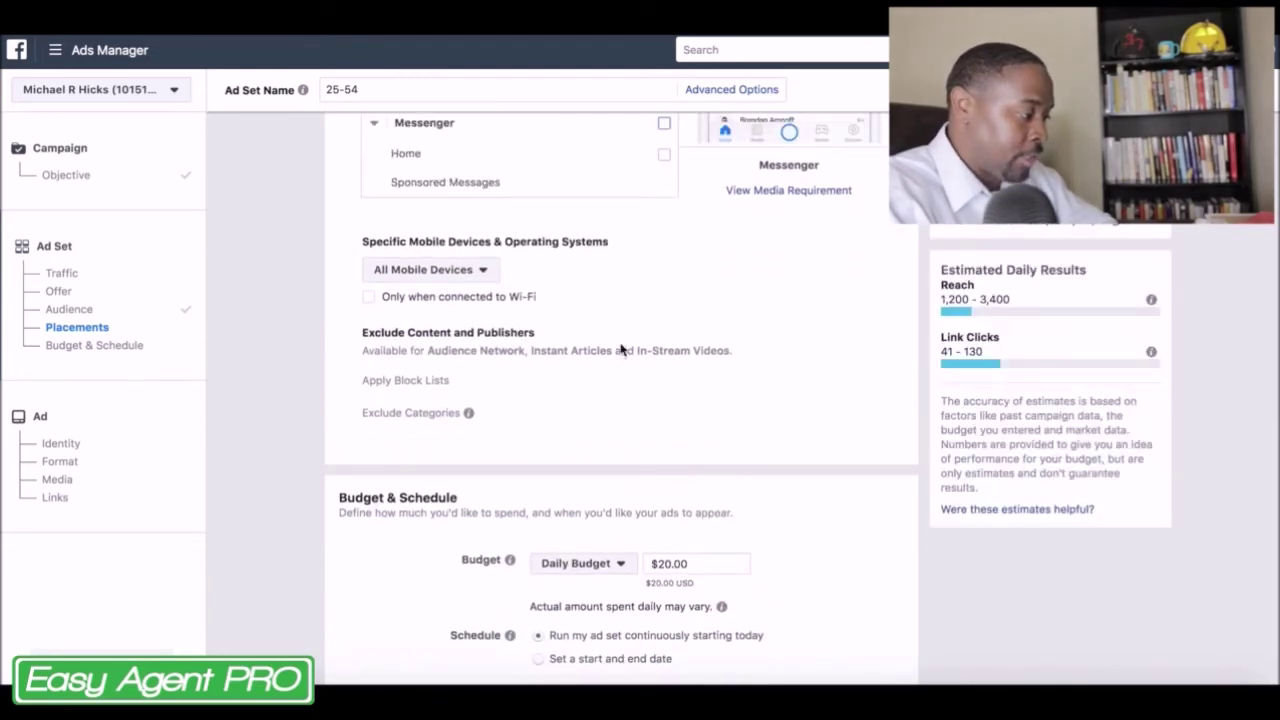
scroll(693, 350, down, 1)
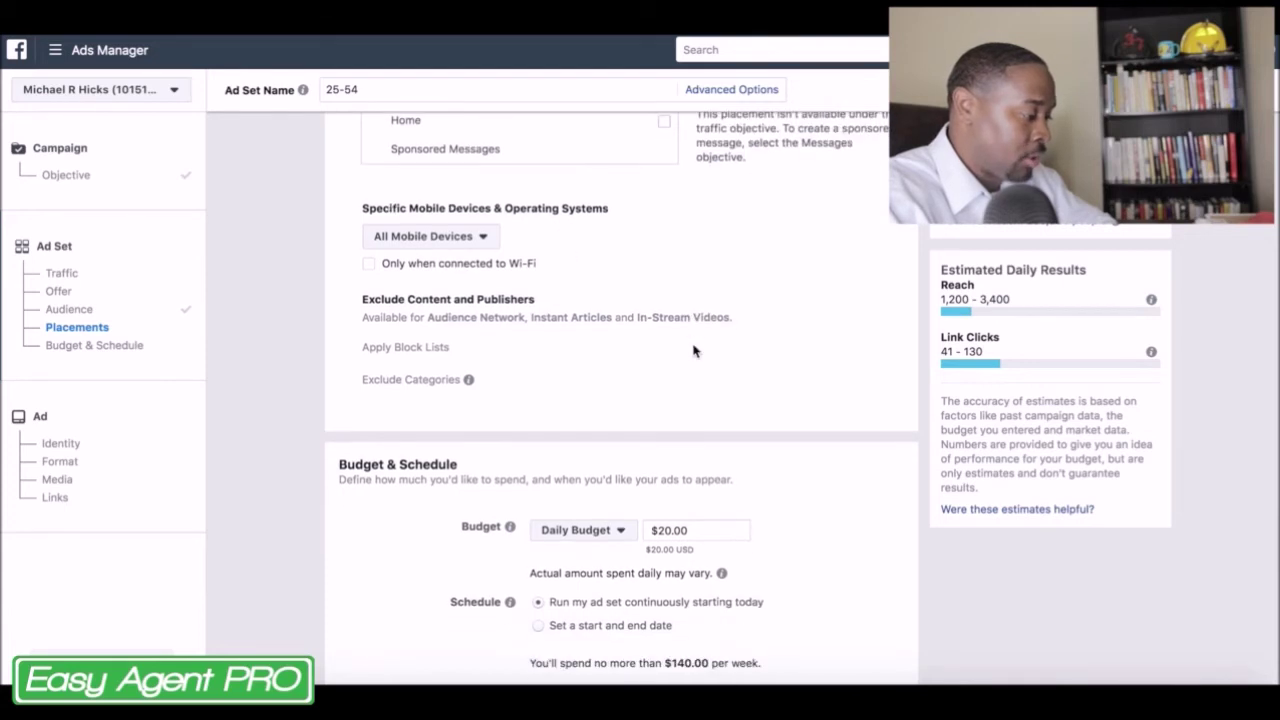
- Replace the daily budget with $5.00, capping weekly spend at $35.00
scroll(693, 350, down, 3)
triple_click(696, 421)
text(5)
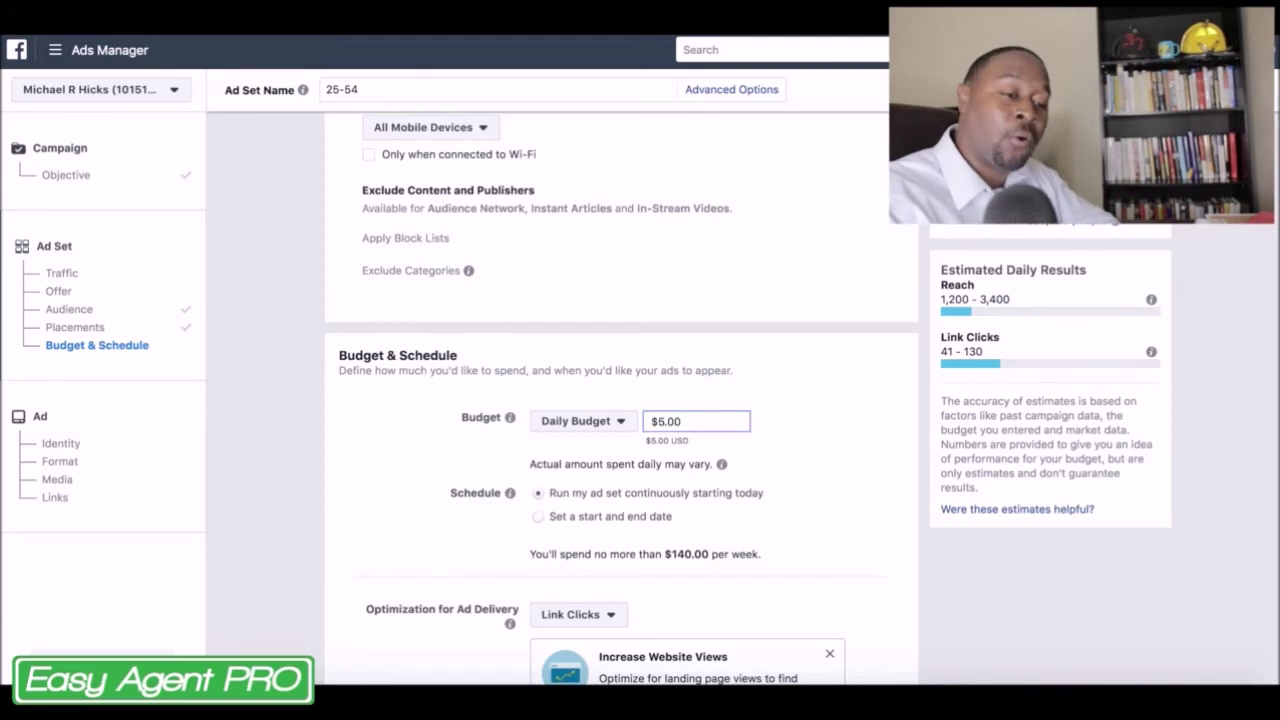
click(830, 425)
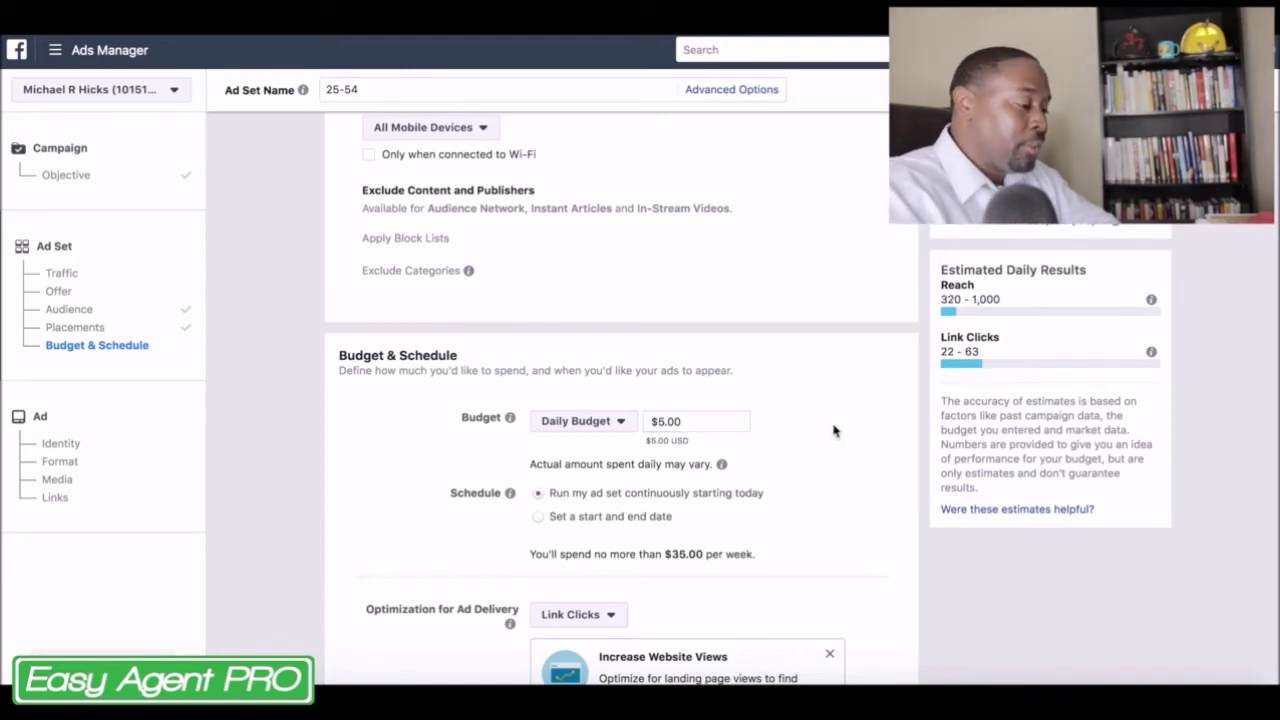
scroll(834, 430, down, 1)
scroll(834, 430, down, 2)
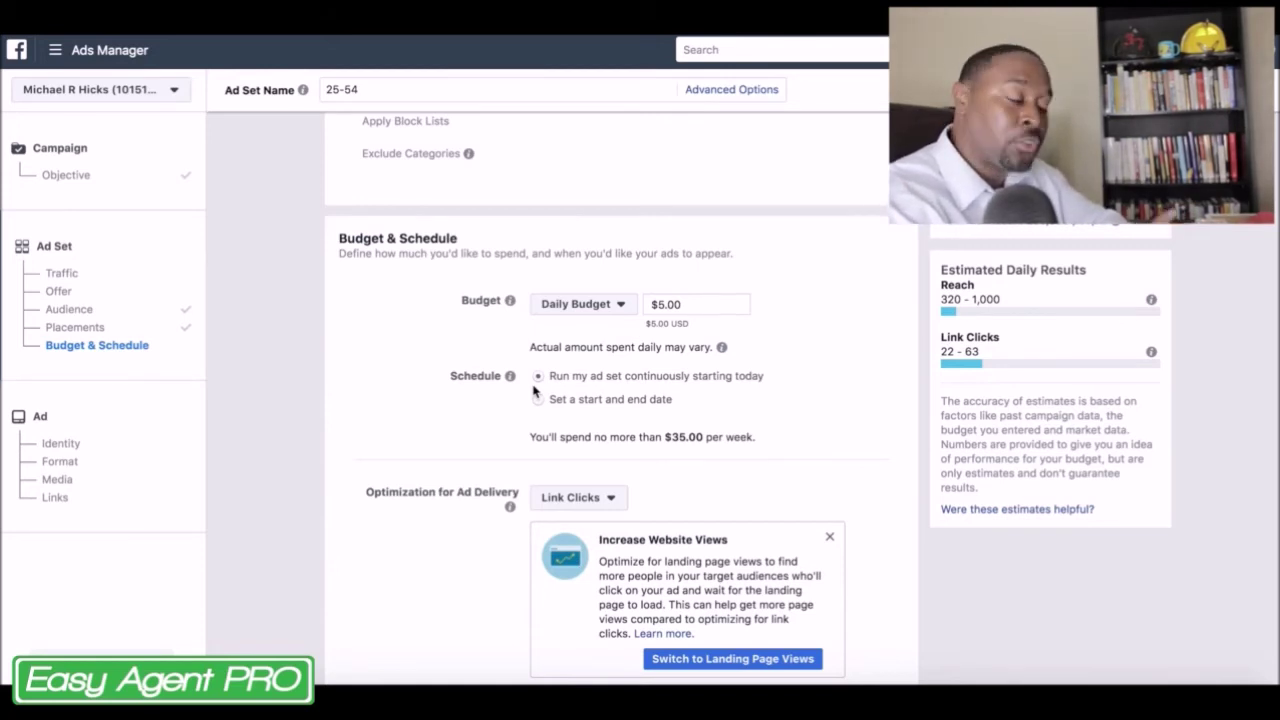
- Change When You Get Charged from Impression to Link Click (CPC)
scroll(533, 390, down, 5)
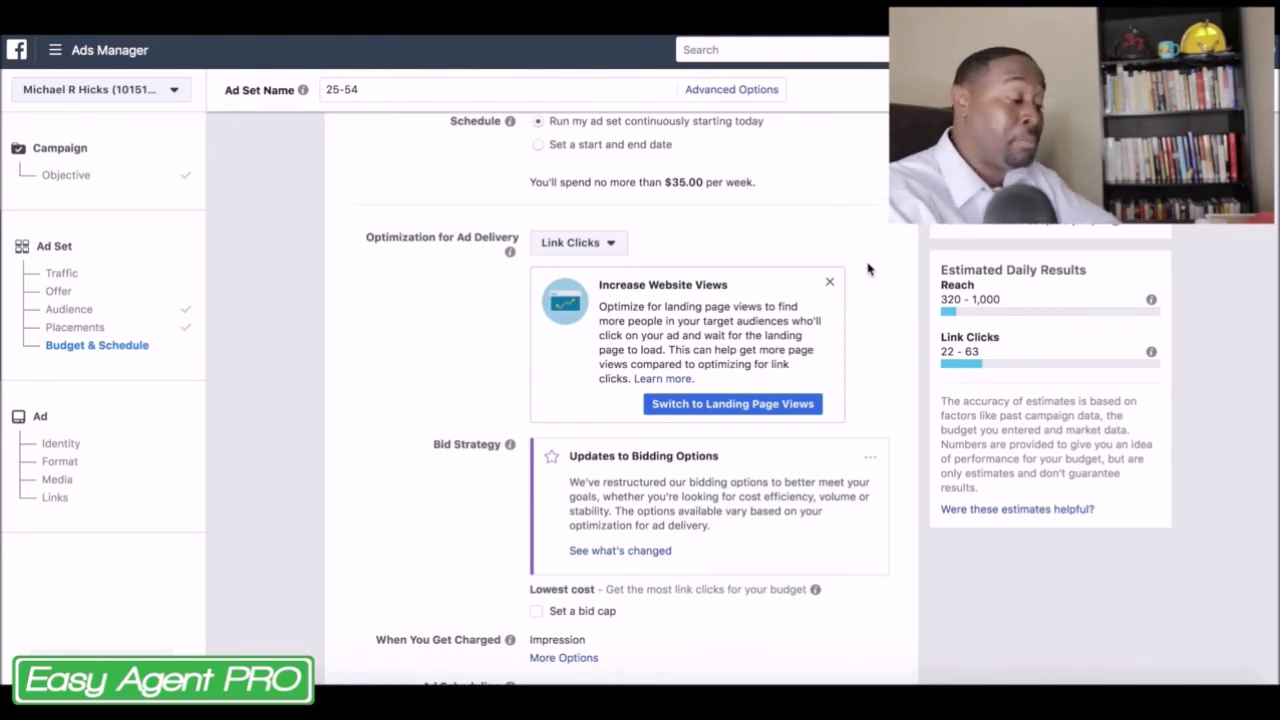
scroll(868, 268, down, 4)
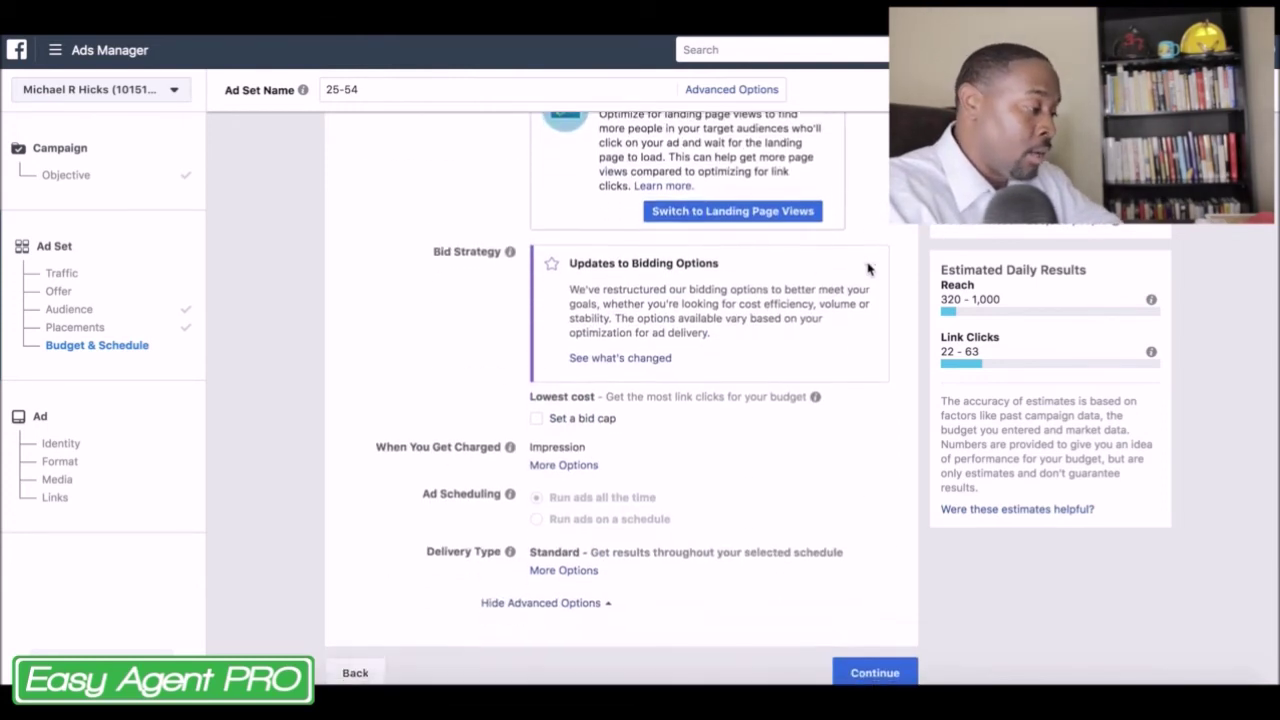
mouse_move(510, 240)
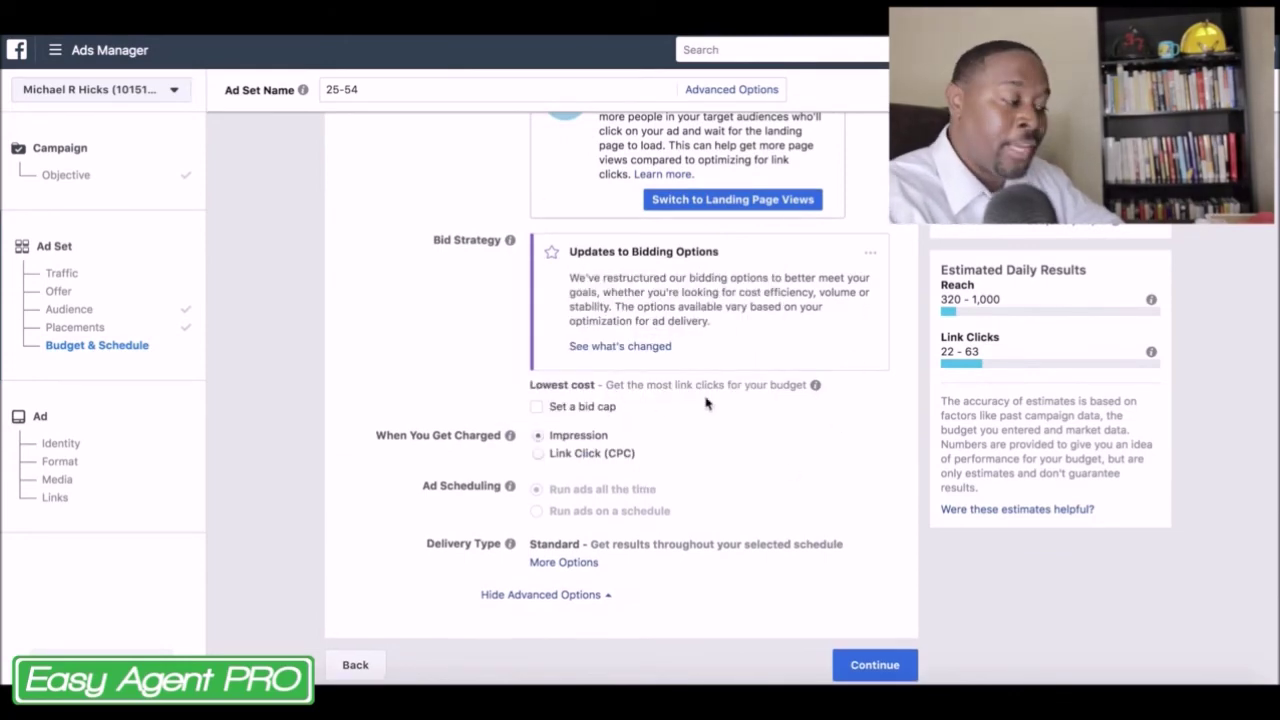
click(538, 456)
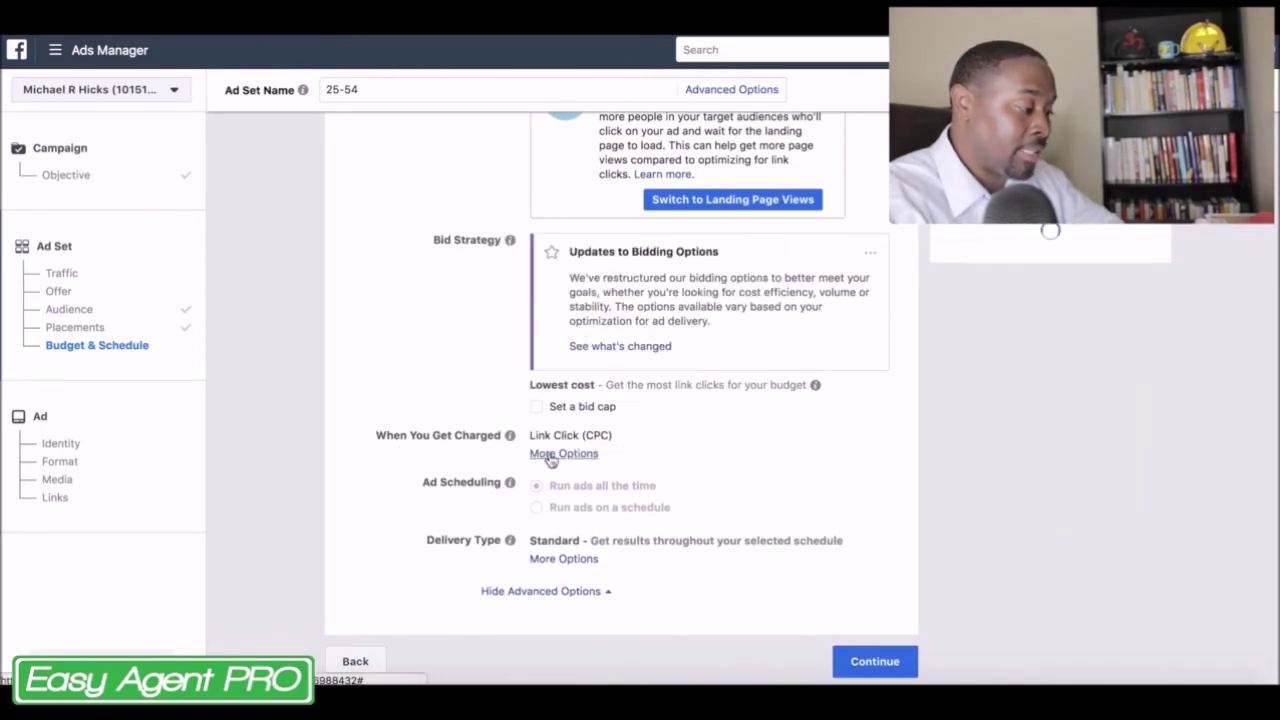
scroll(810, 461, up, 2)
scroll(810, 461, up, 1)
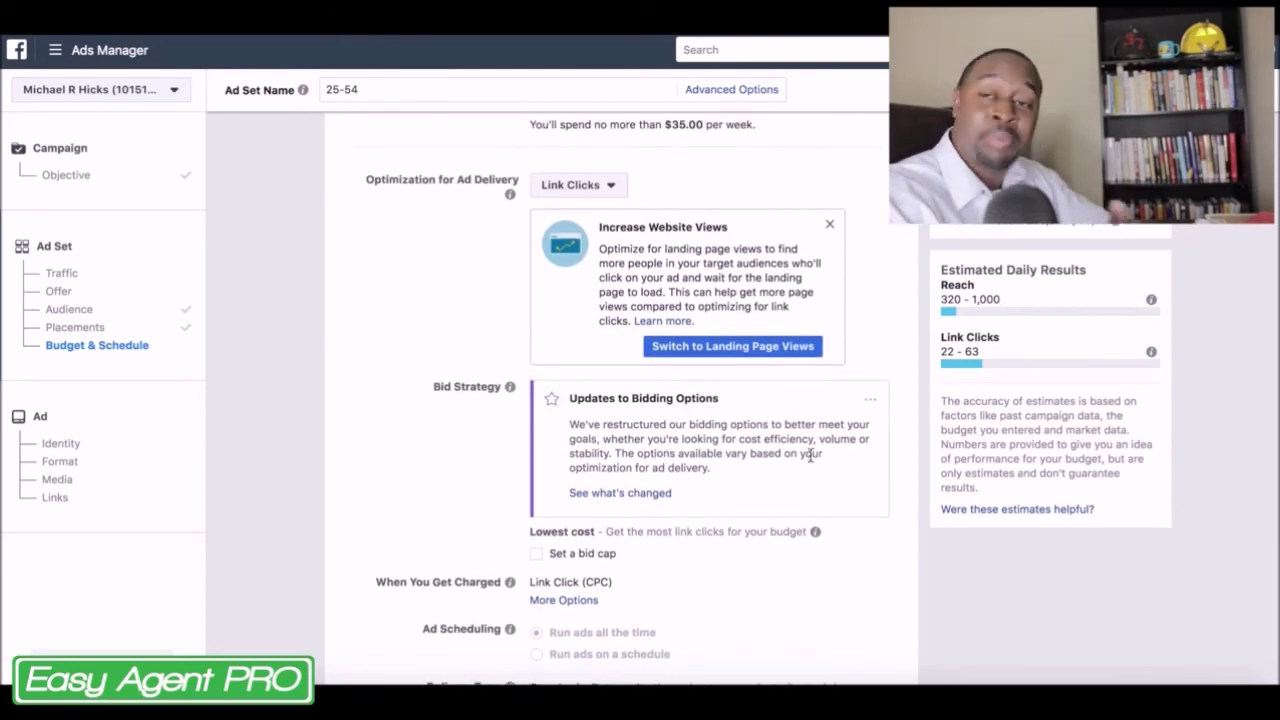
scroll(810, 455, down, 3)
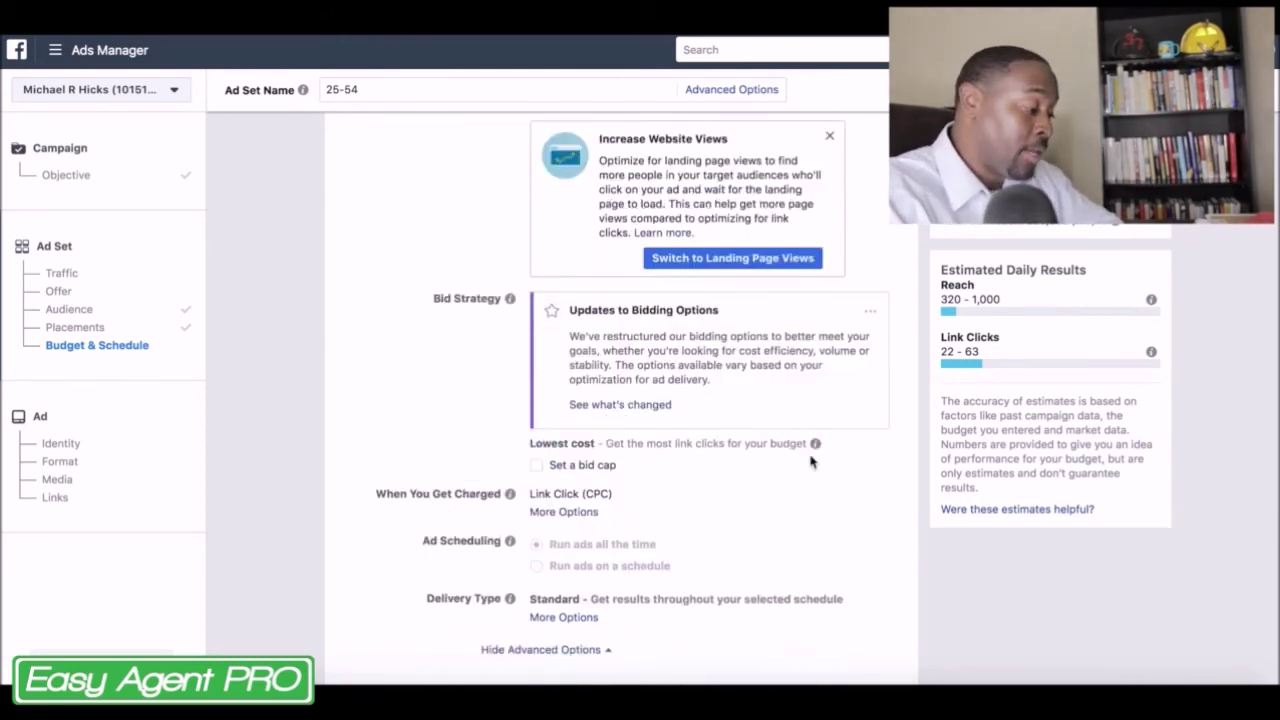
- Continue to the Ad step and switch the Ad Preview placement to Desktop News Feed
click(877, 664)
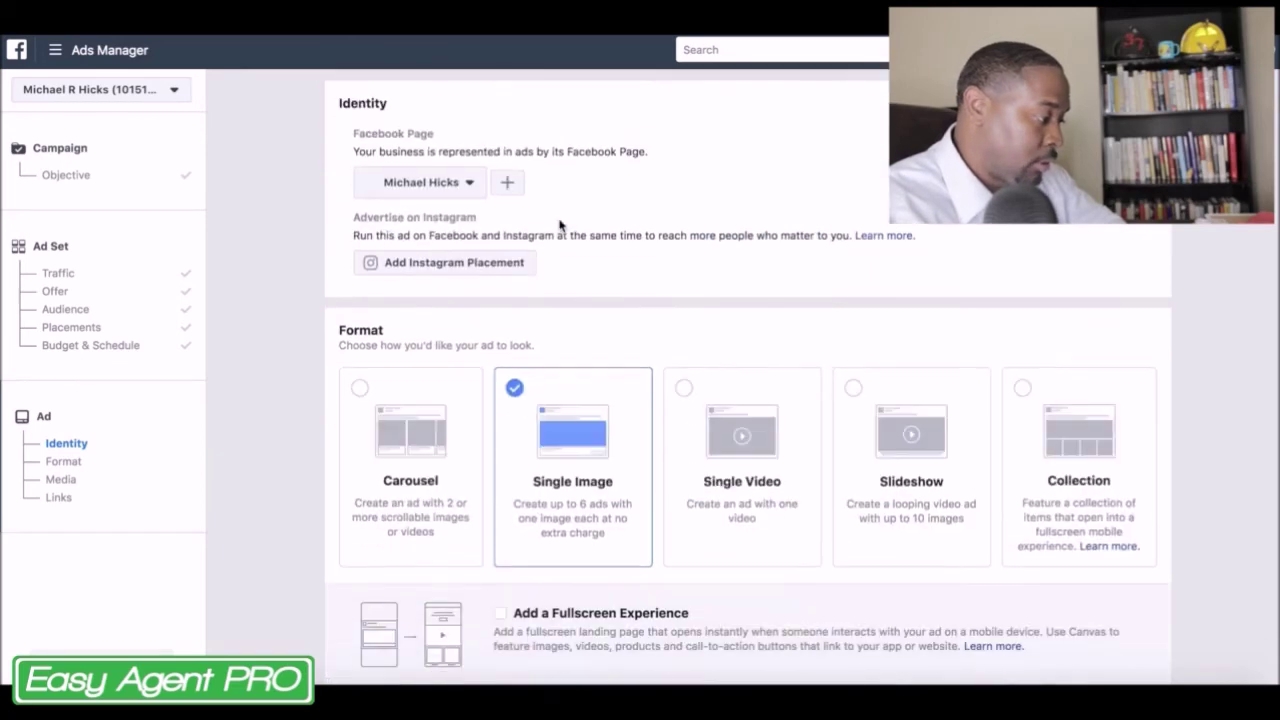
scroll(560, 226, down, 3)
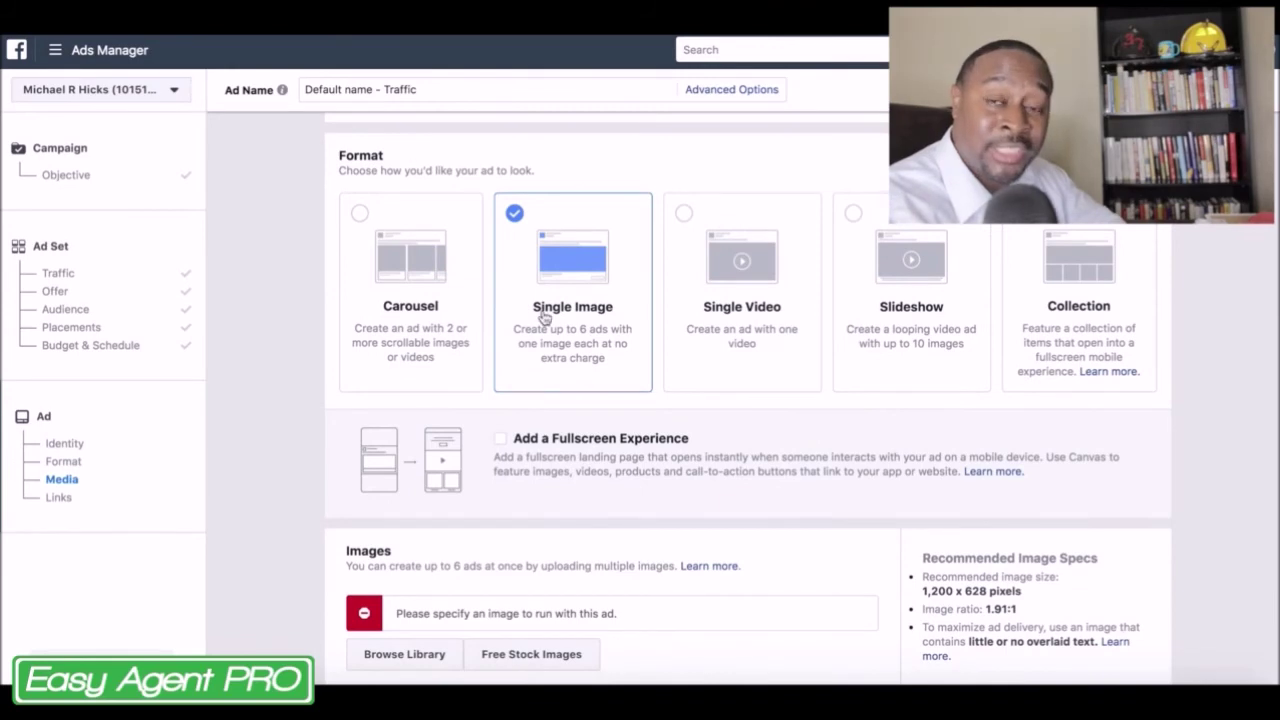
scroll(543, 316, down, 3)
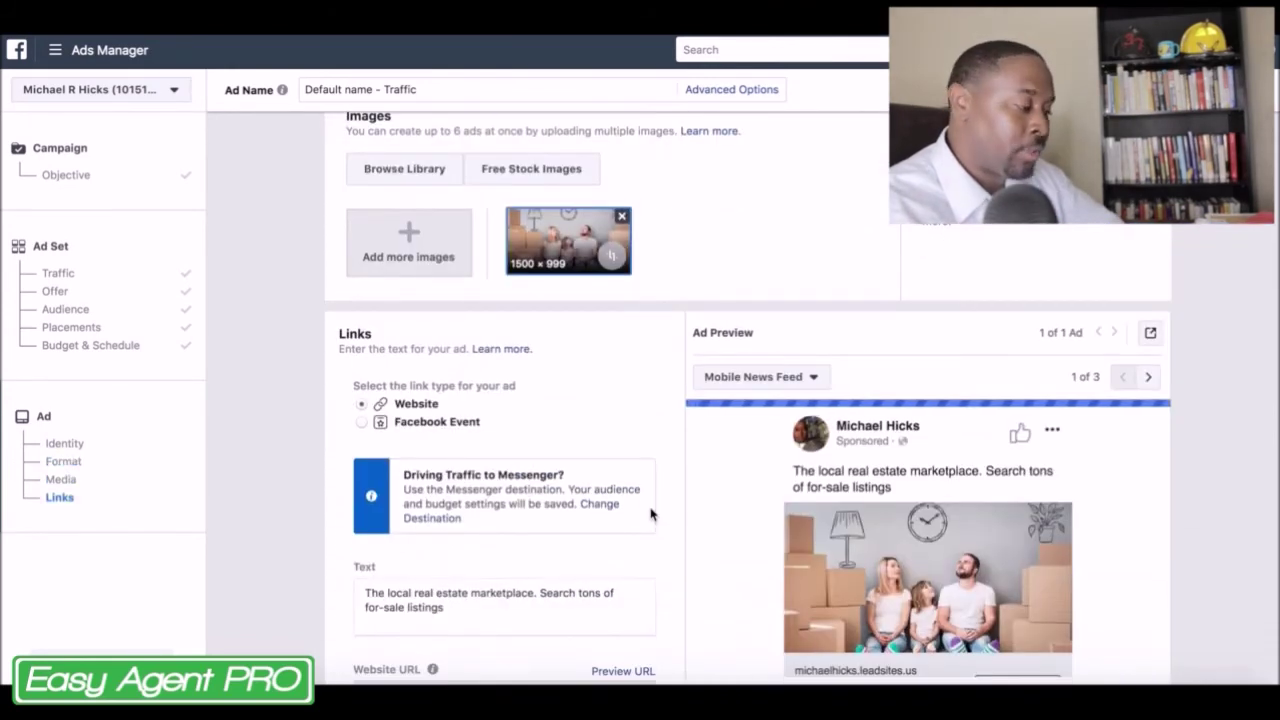
scroll(651, 514, down, 2)
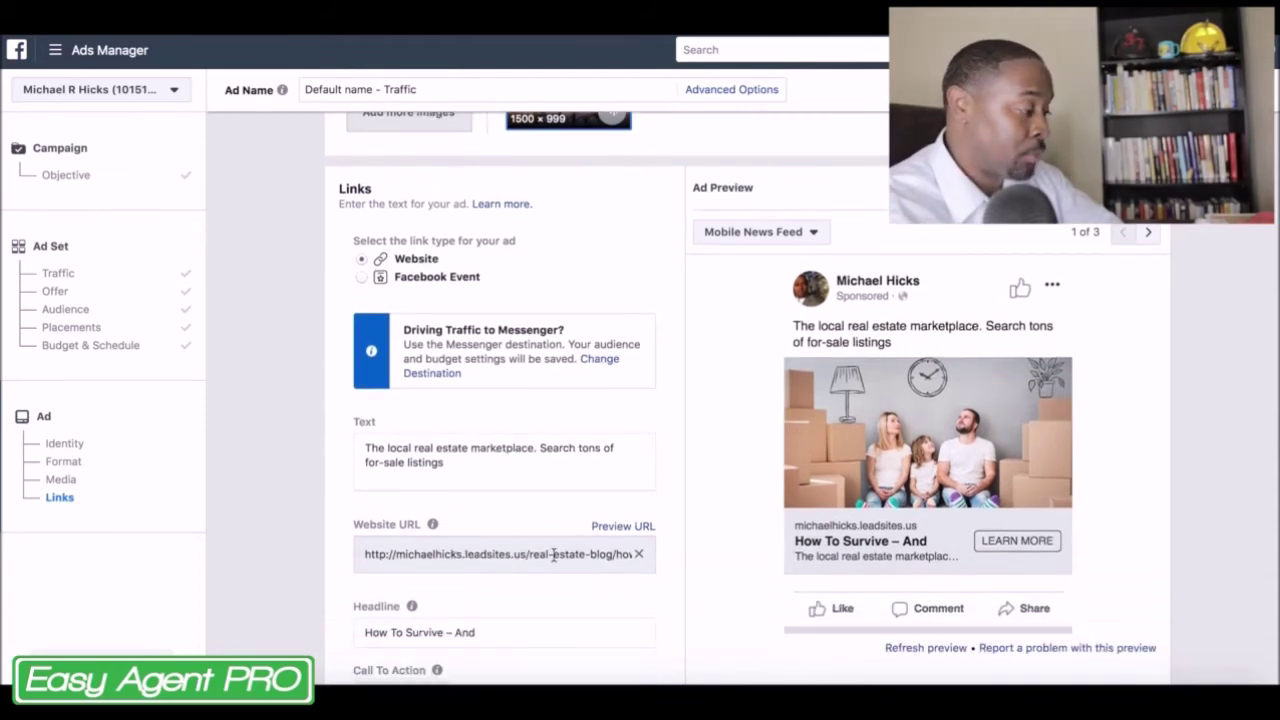
scroll(660, 431, up, 3)
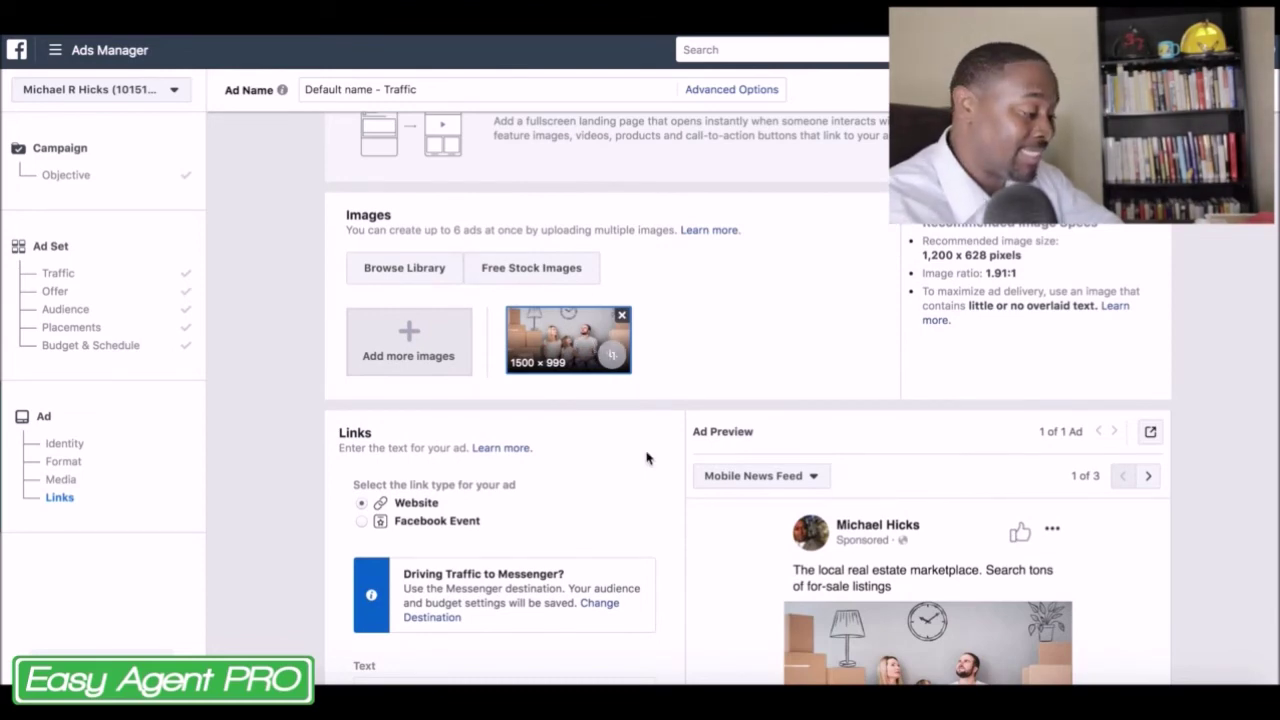
scroll(646, 457, down, 3)
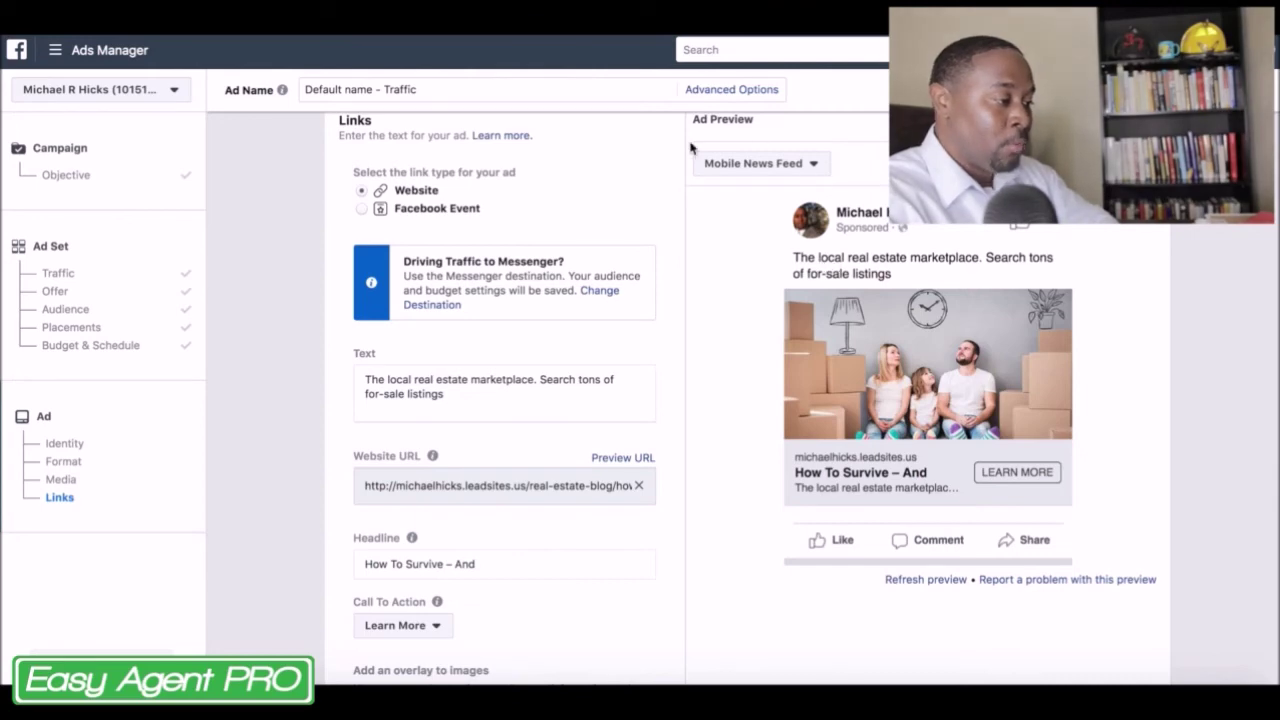
click(807, 166)
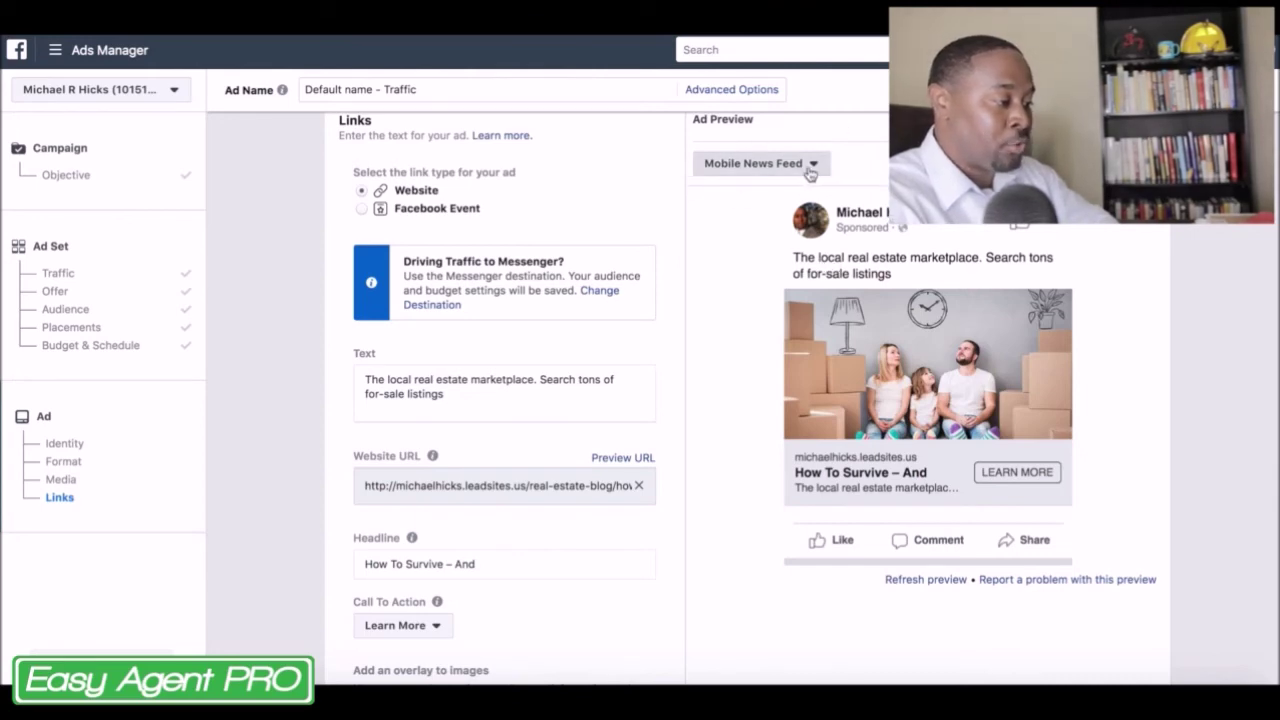
click(801, 300)
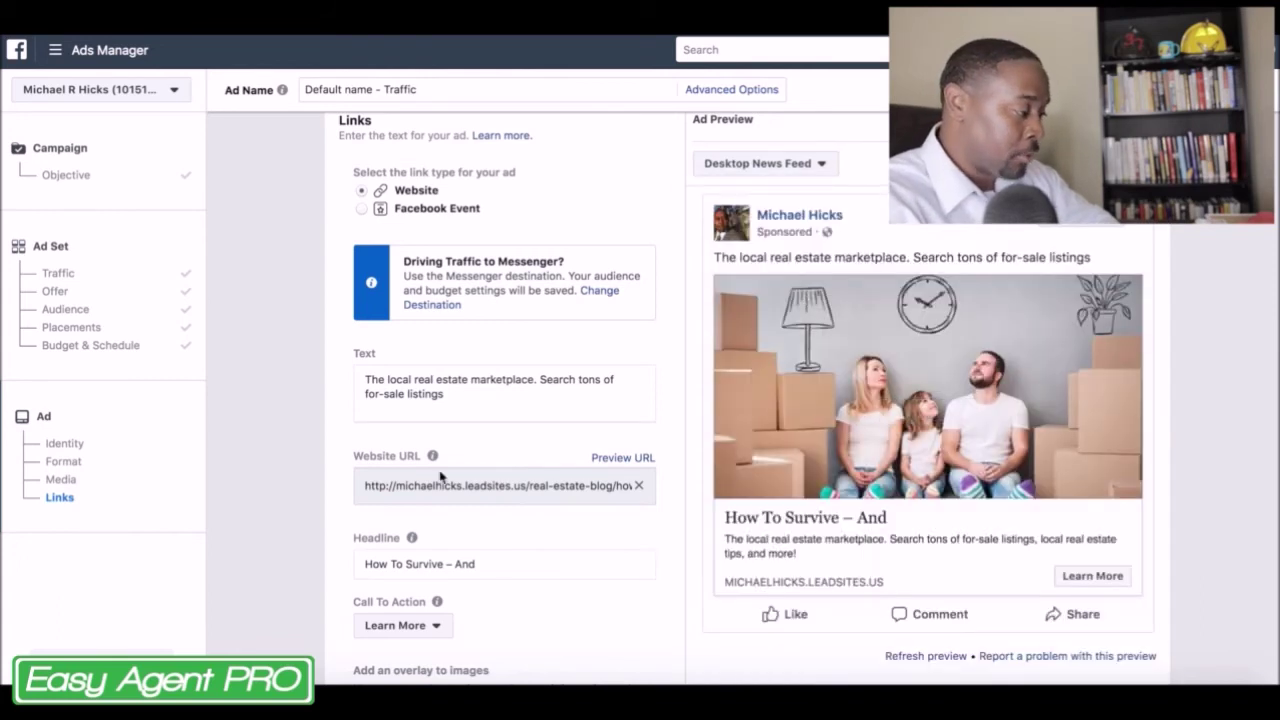
- Replace the ad Text with copy inviting spring or summer home buyers to click for tips
triple_click(461, 399)
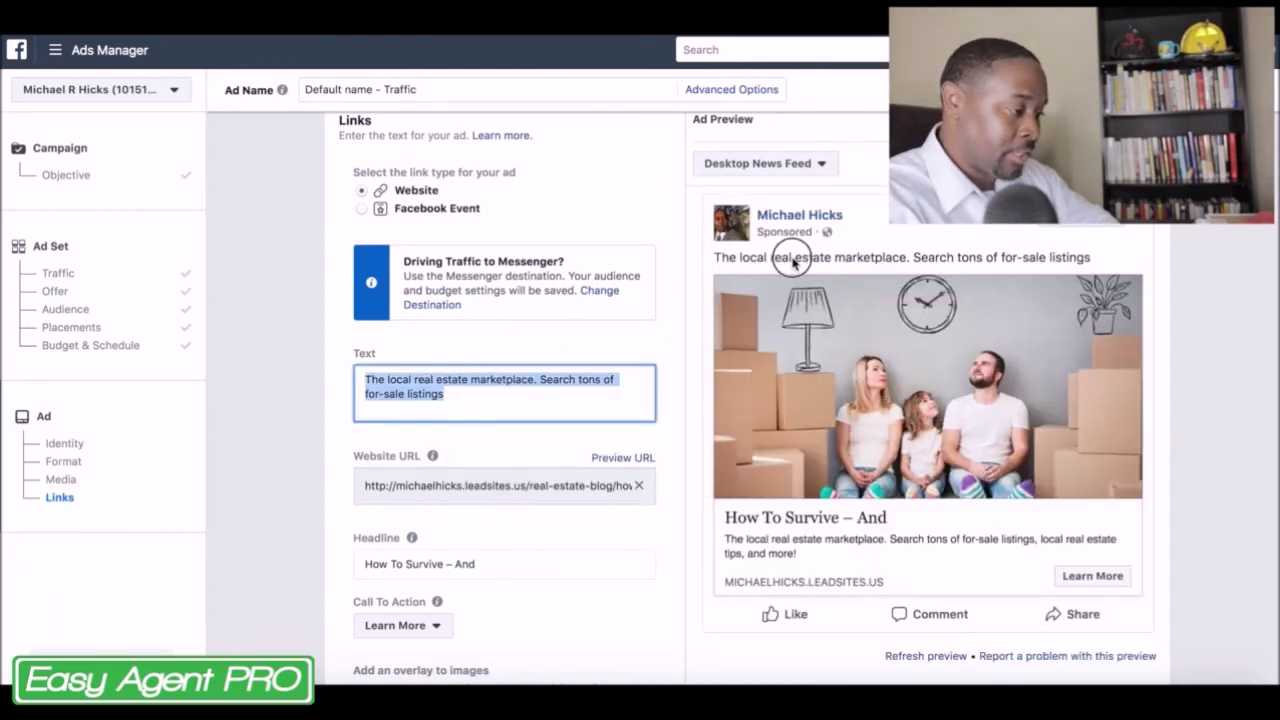
click(446, 391)
triple_click(452, 392)
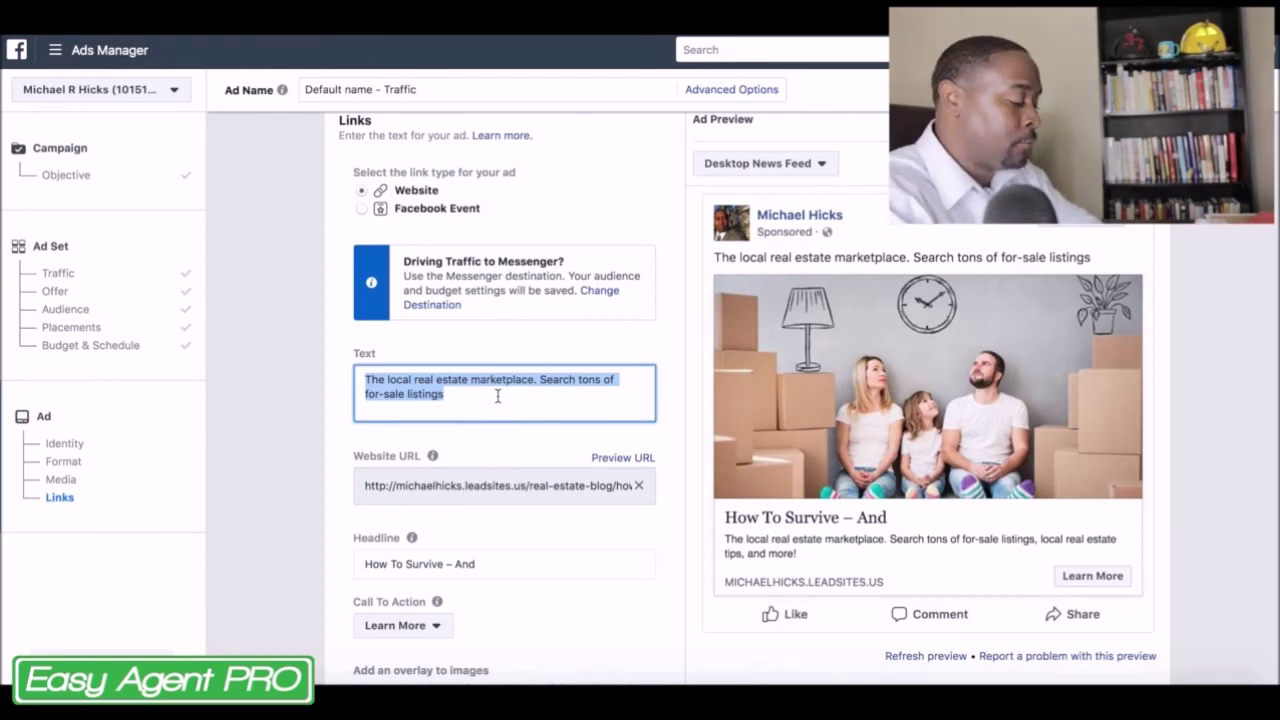
text(If you are inter)
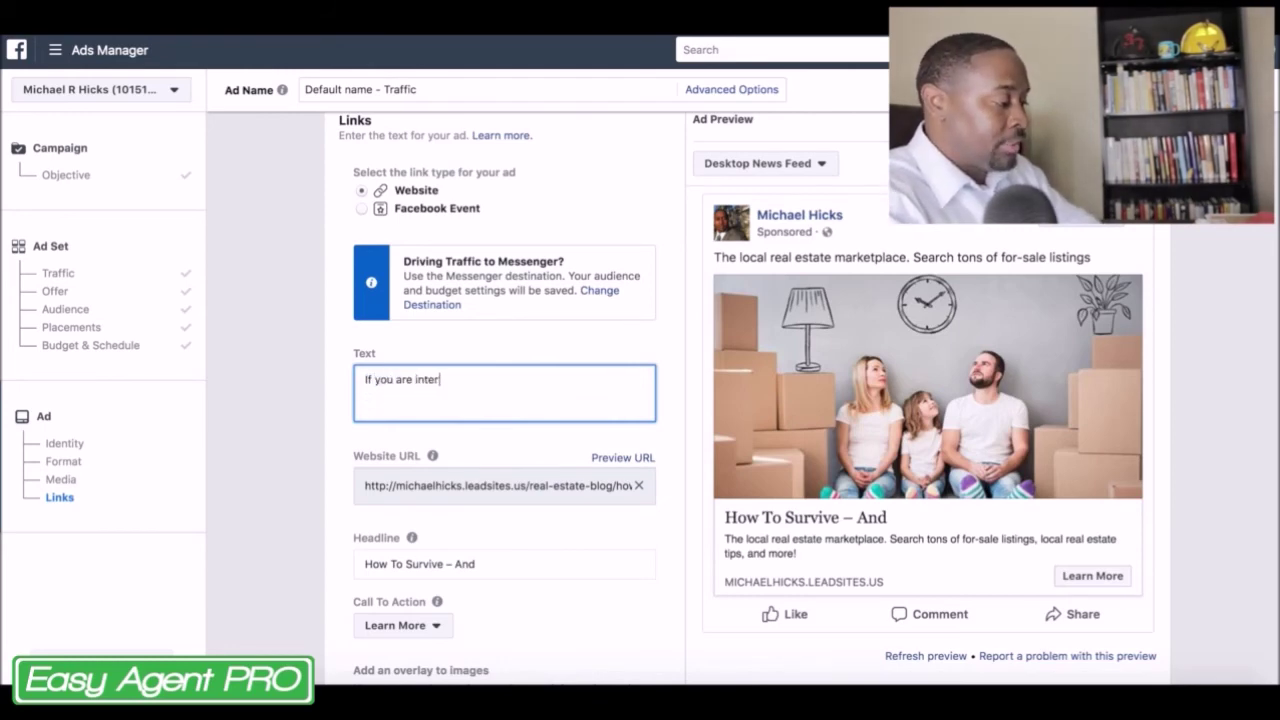
text(ested in purchasing a)
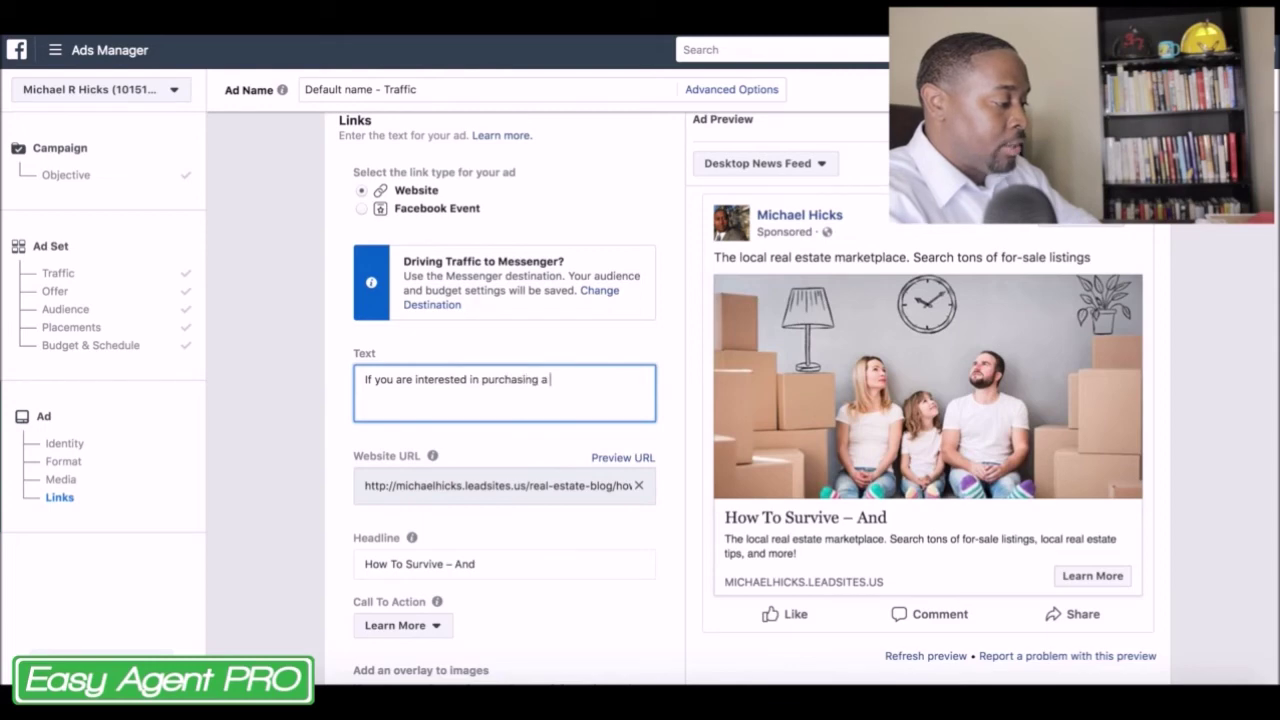
text( home this spring or summer, )
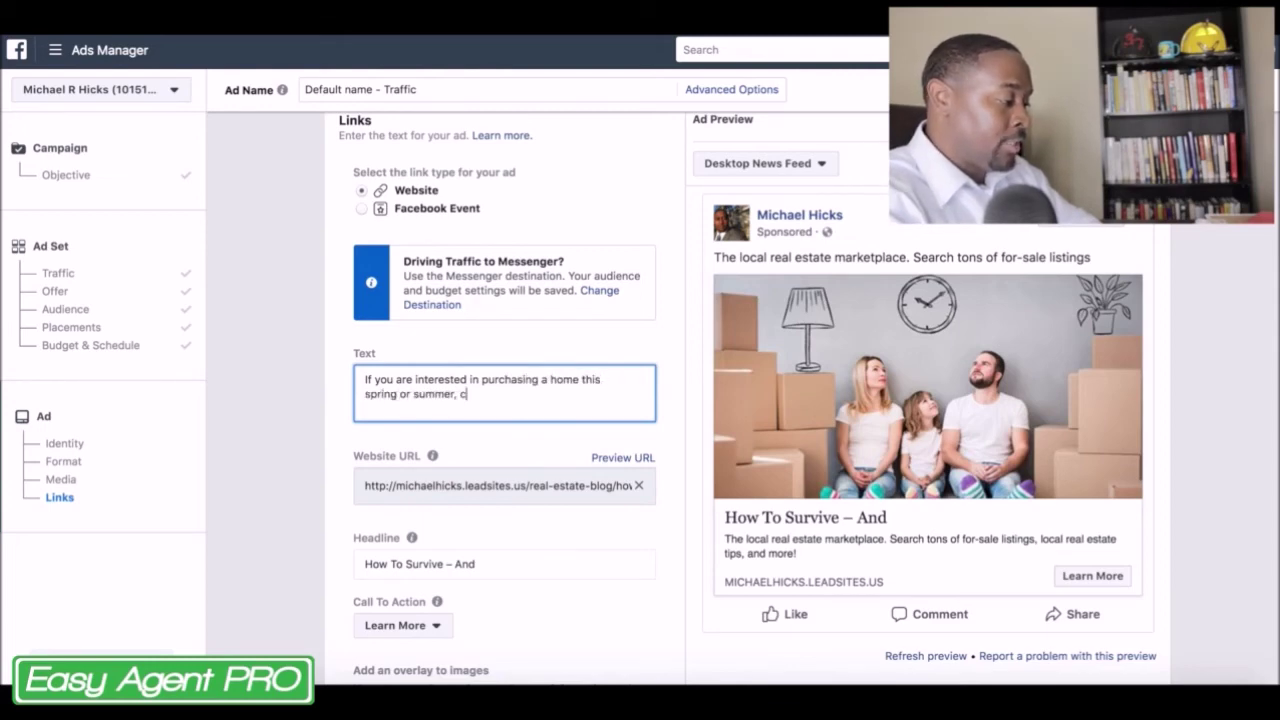
text(click the link below to view some tips to make this process easier)
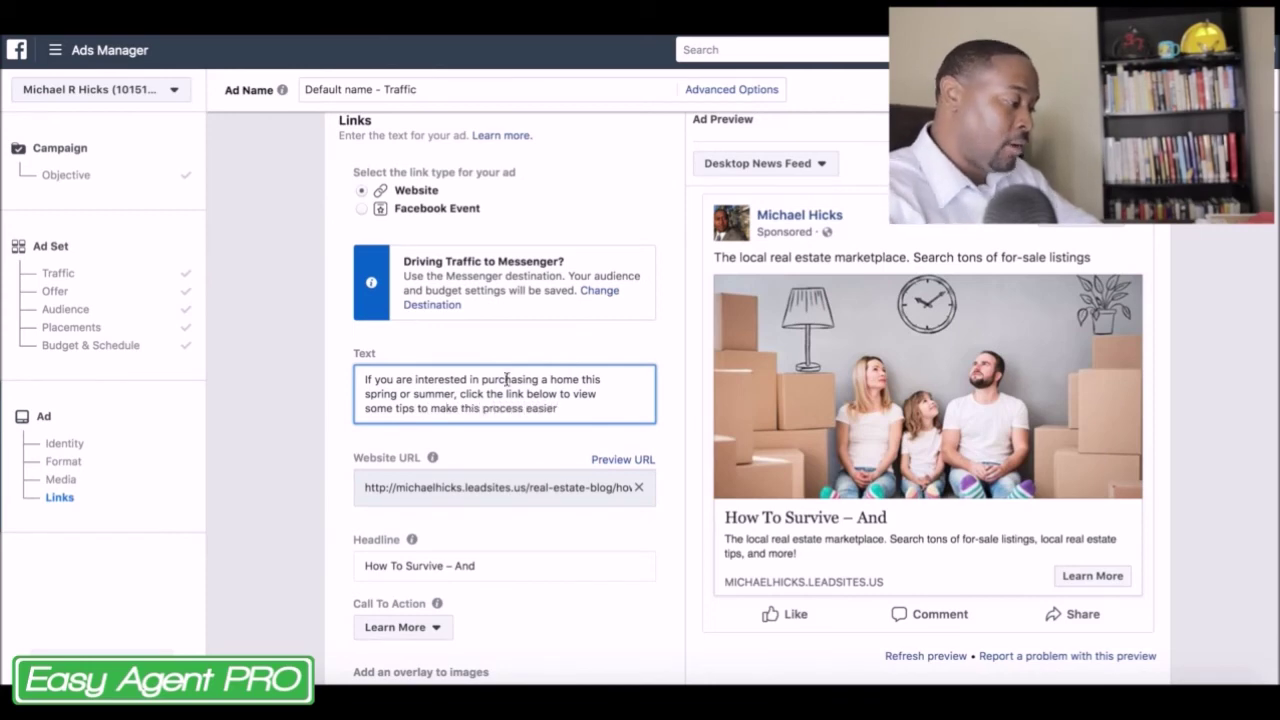
scroll(657, 330, down, 2)
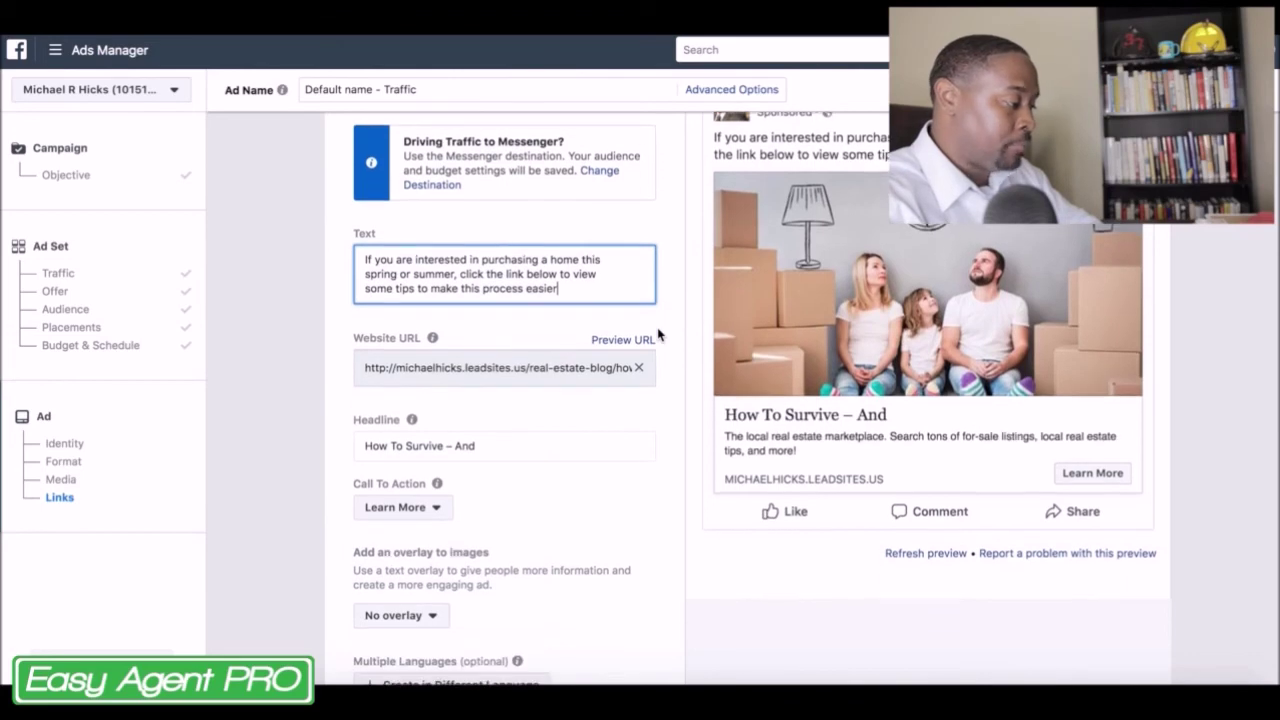
drag(481, 441, 357, 436)
- Set the headline to 'How to buy a house in the spring and summer'
text(How to buy a house in the spring a)
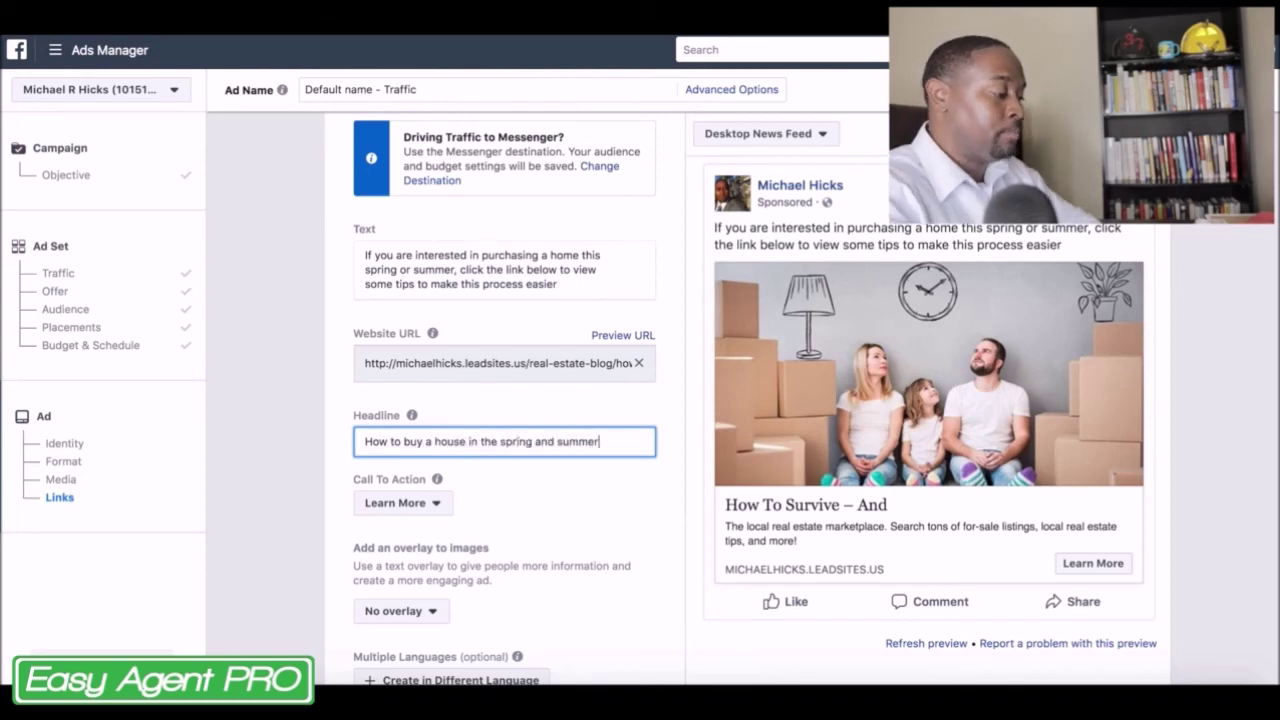
text(nd summer)
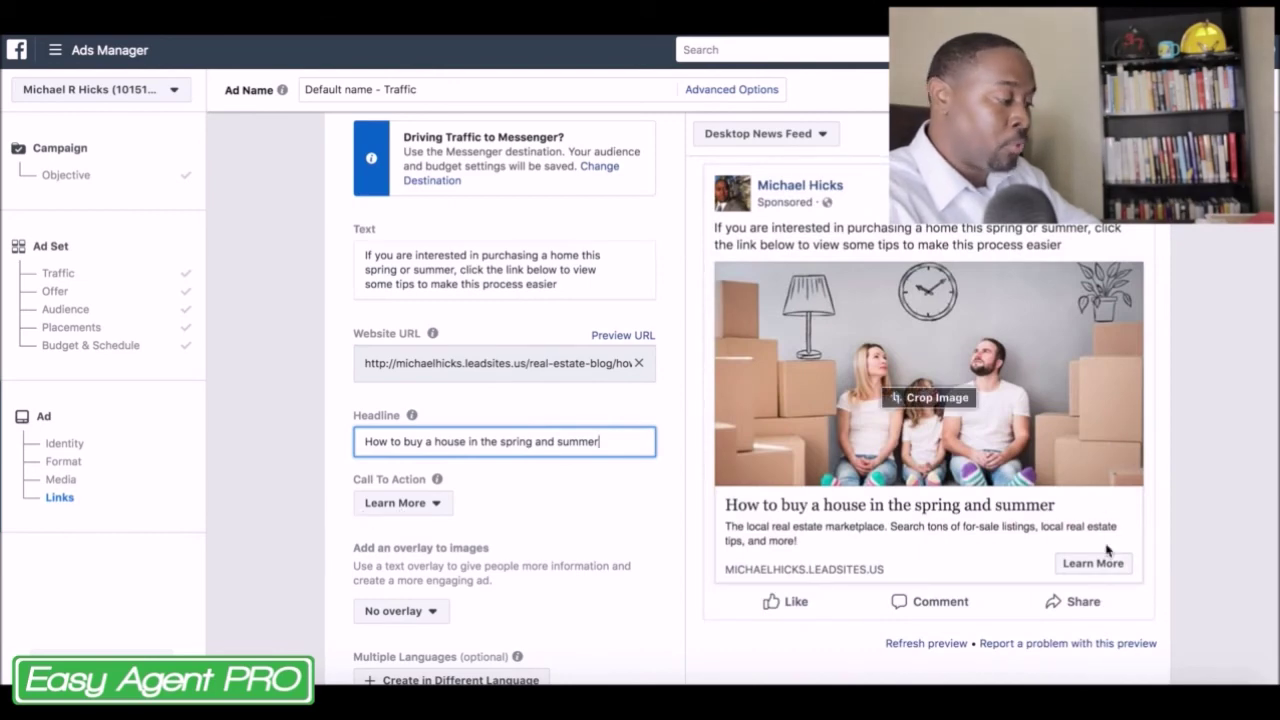
scroll(646, 486, down, 2)
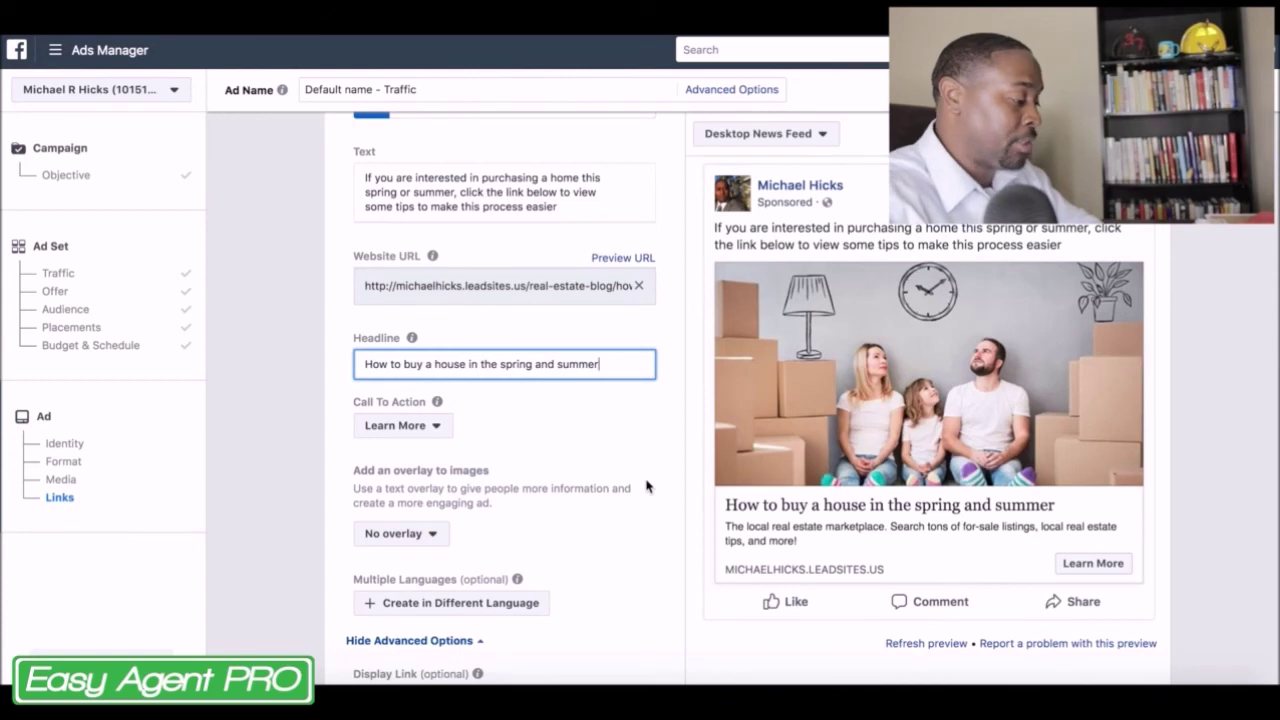
scroll(646, 486, down, 2)
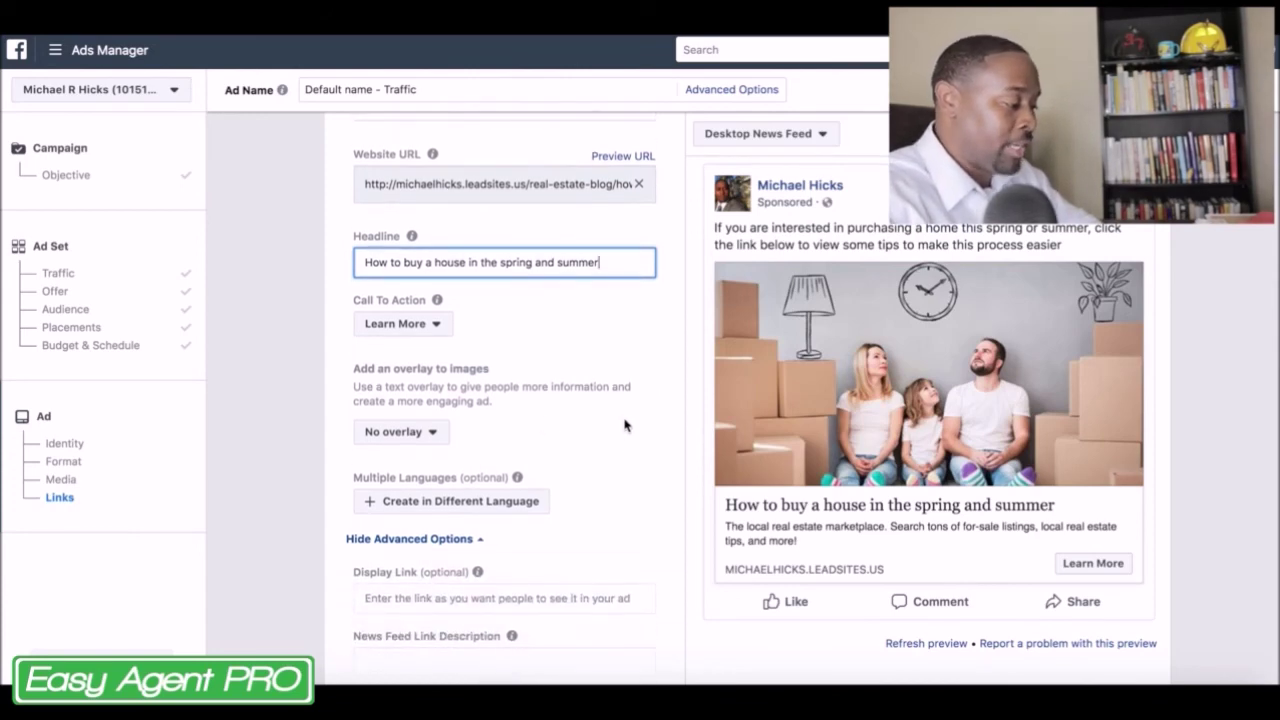
scroll(612, 407, down, 4)
- Write the link description 'Buying a house this spring or summer? click the link to get some tips'
click(618, 512)
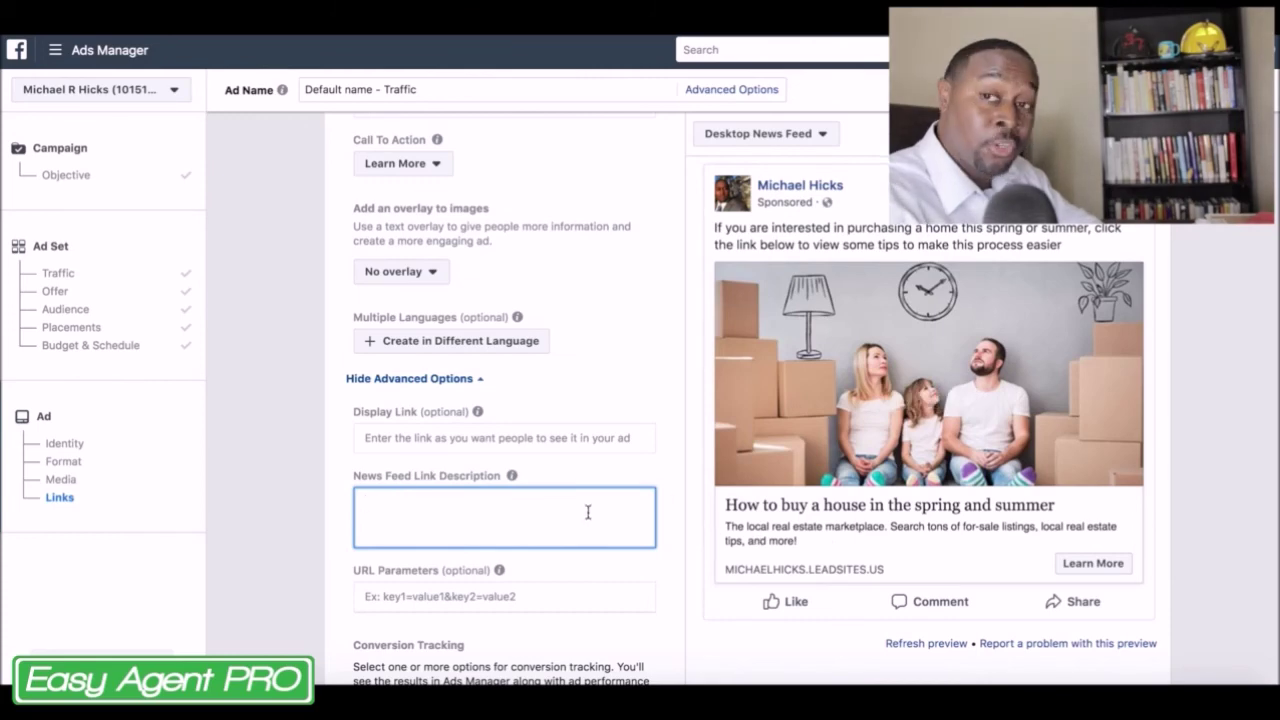
scroll(631, 374, up, 6)
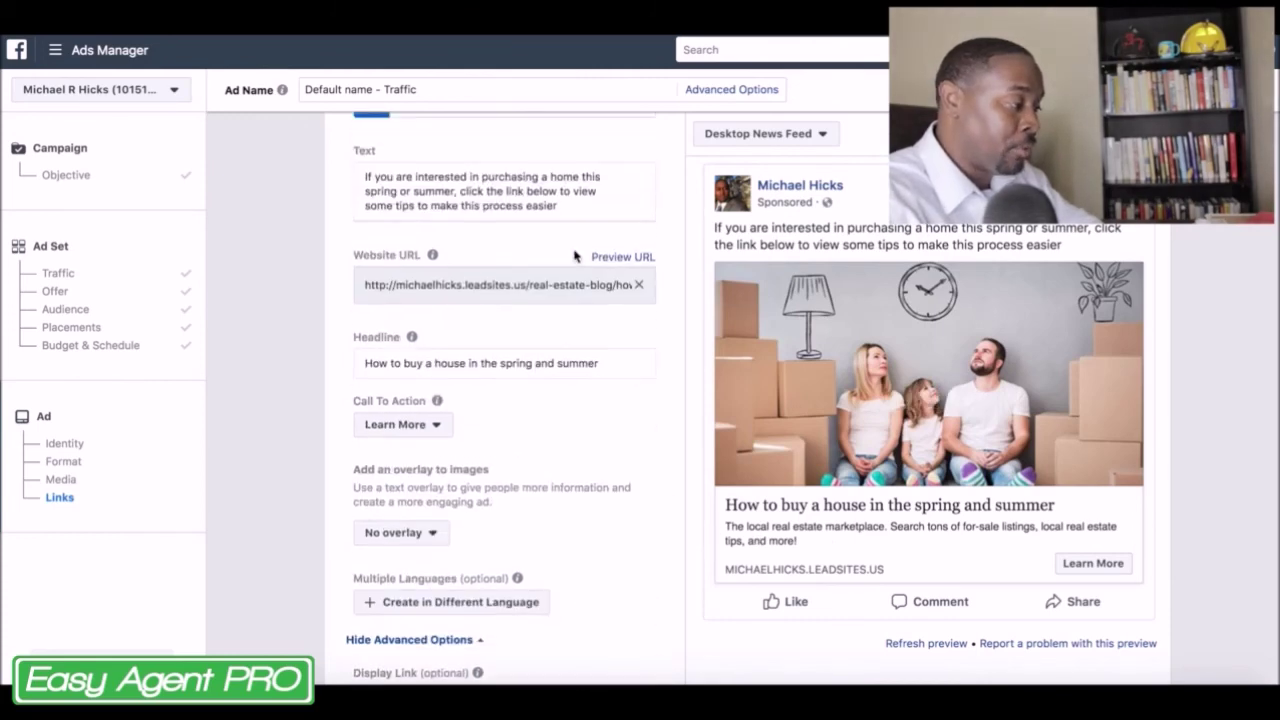
scroll(680, 414, down, 8)
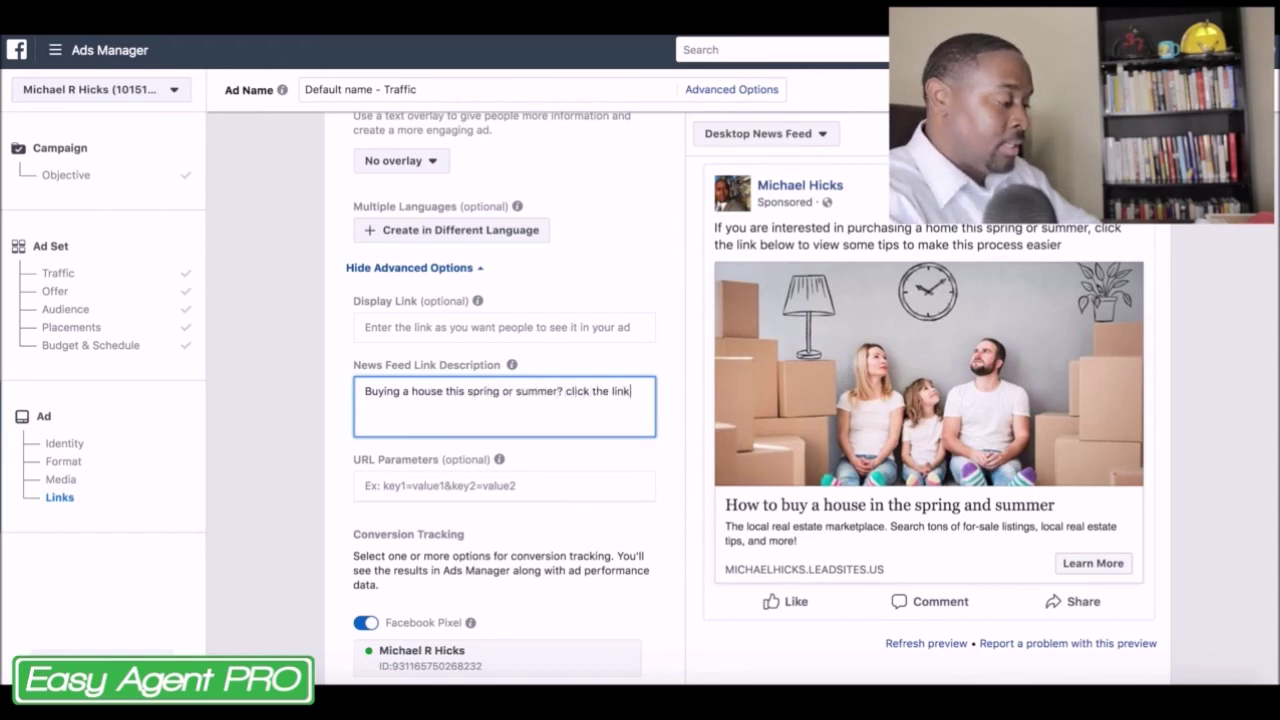
text(get some tips)
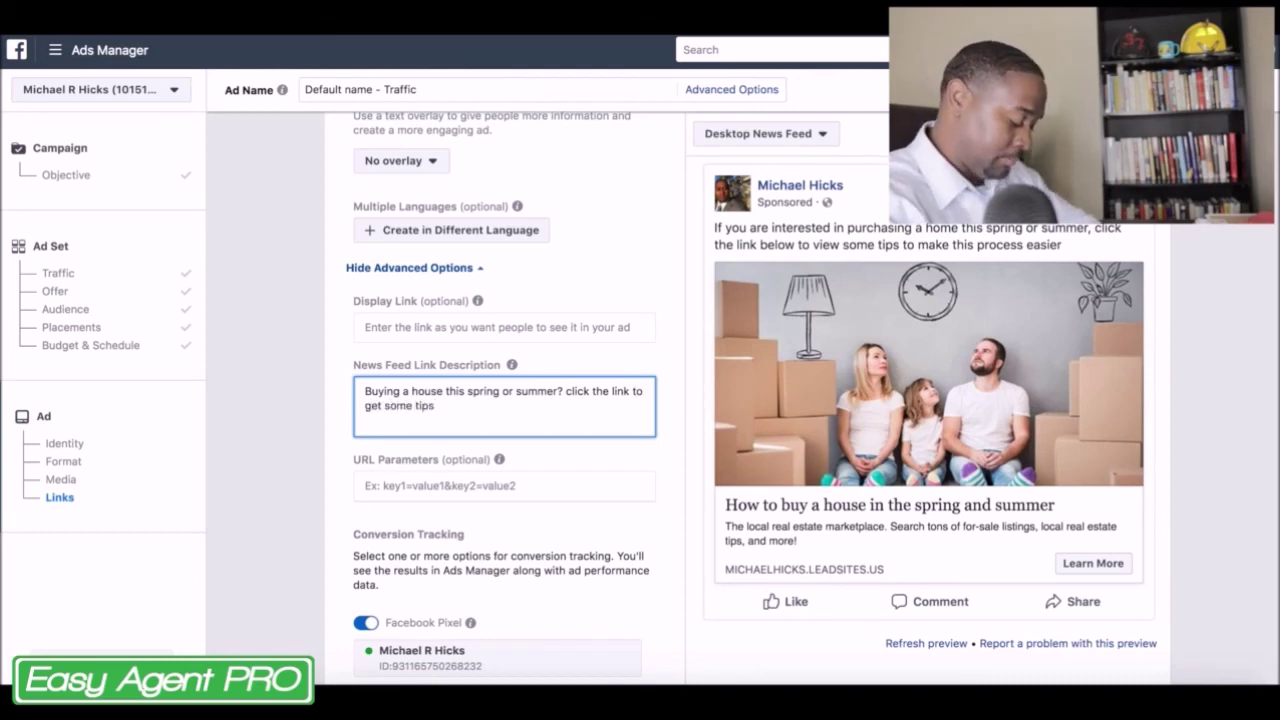
click(545, 325)
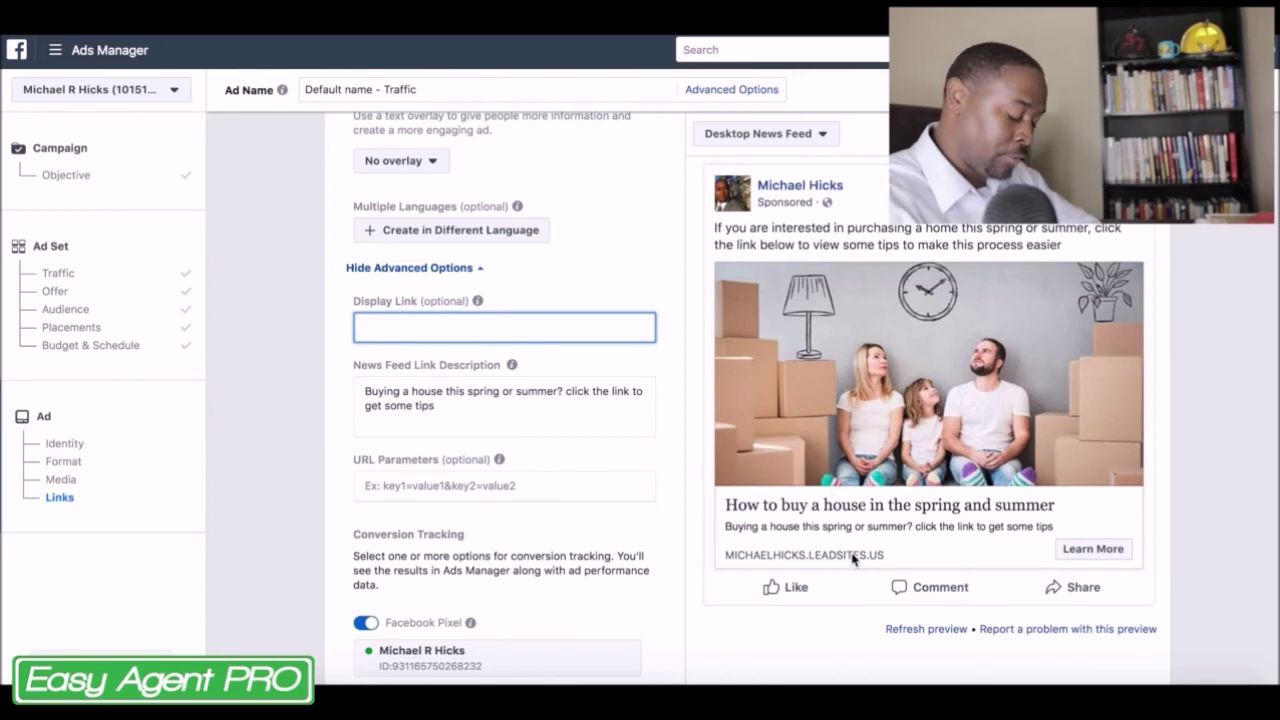
- Leave the display link blank and confirm the finished ad set and ad
click(676, 393)
scroll(677, 396, down, 1)
scroll(677, 400, down, 3)
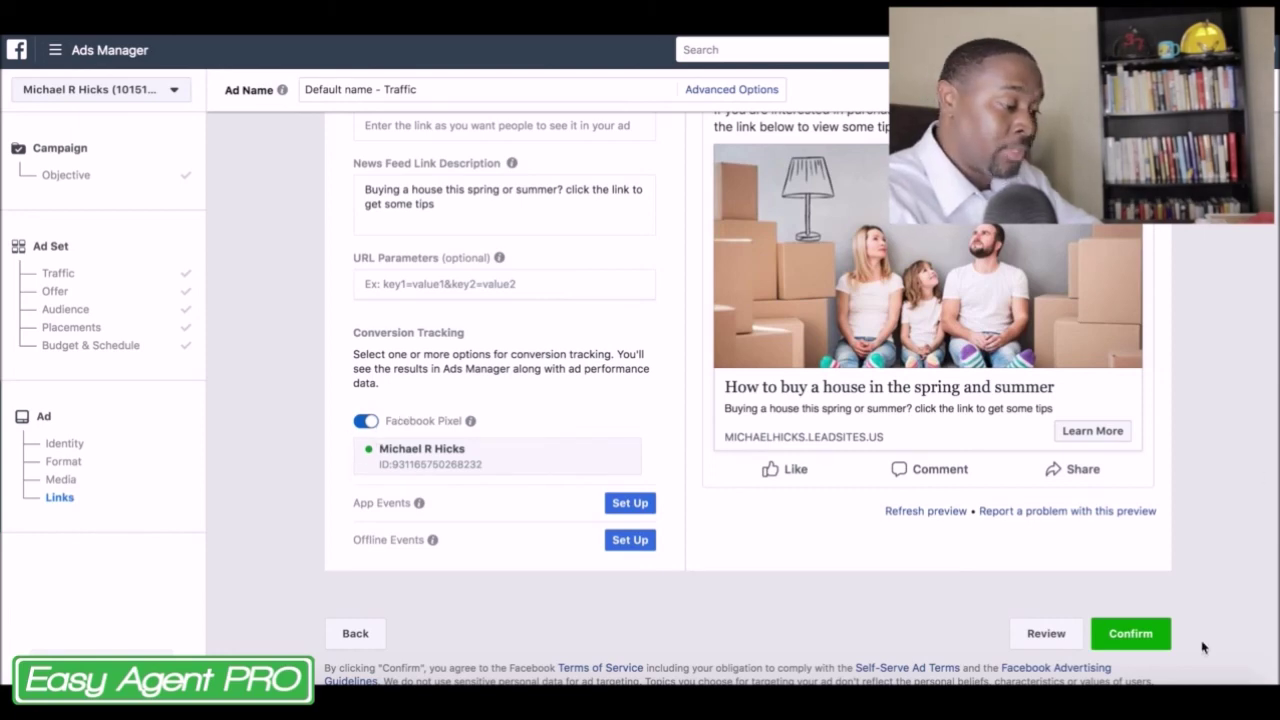
click(1131, 634)
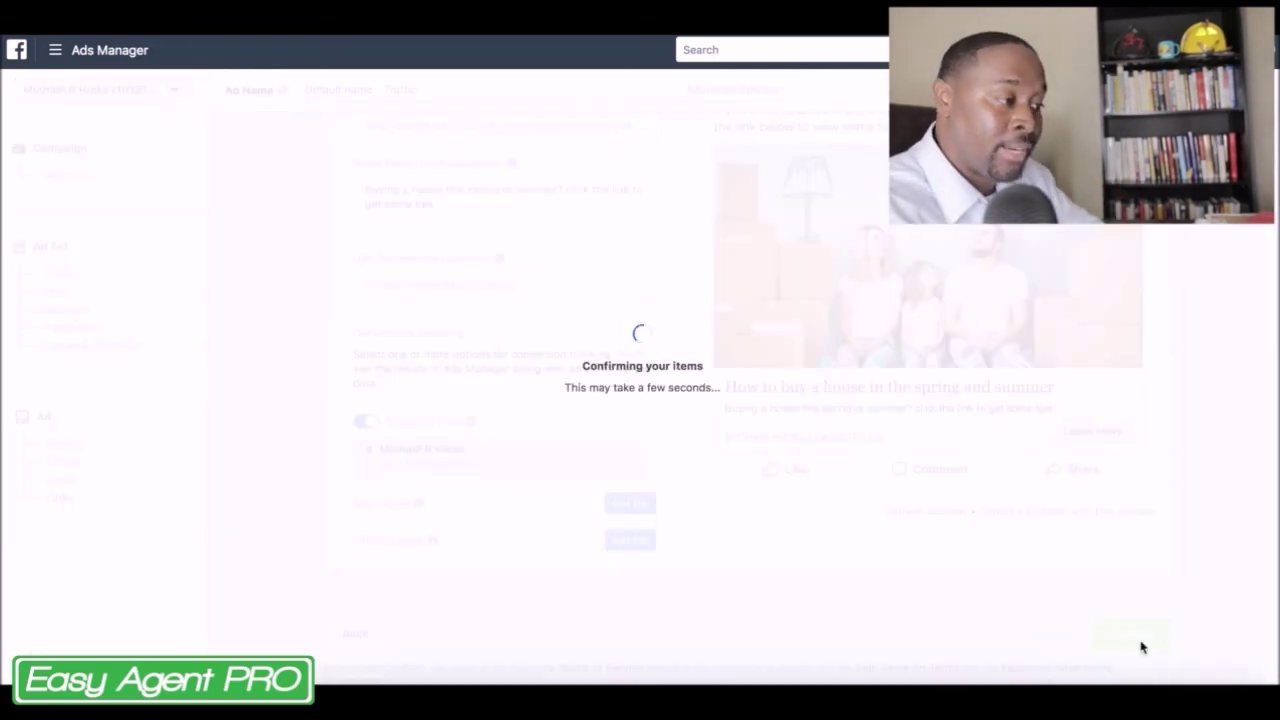